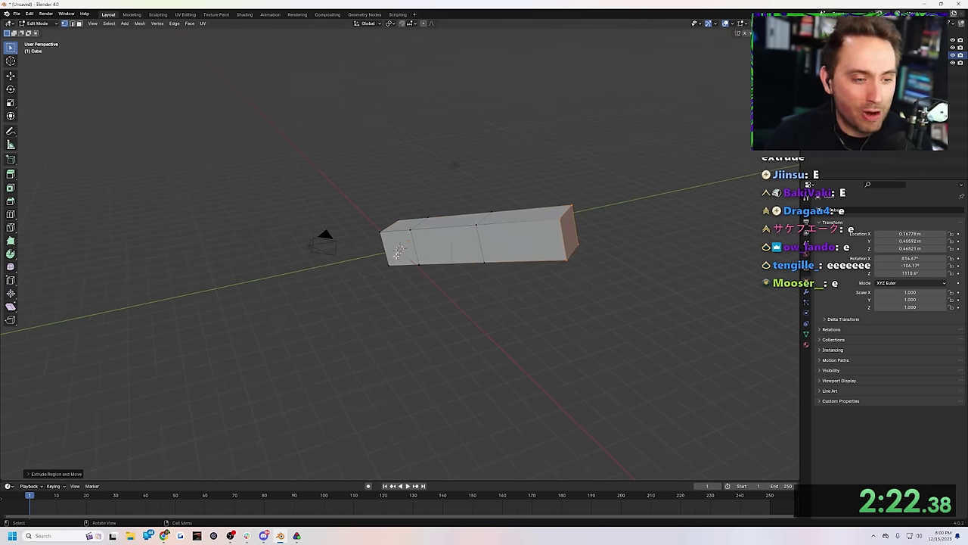
# Scale the whole box up around its centre
pyautogui.press('a')
pyautogui.press('s')
pyautogui.moveTo(446, 368); pyautogui.dragTo(426, 259, button='middle')
# Extrude the end face into a grip so the mesh forms an L shape
pyautogui.press('e')
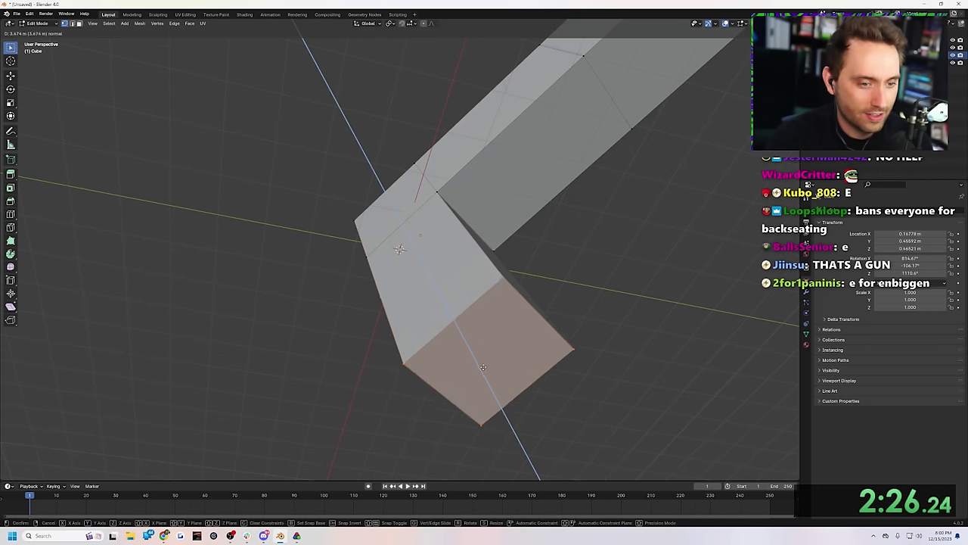
pyautogui.click(554, 427)
pyautogui.scroll(-5, 554, 426)
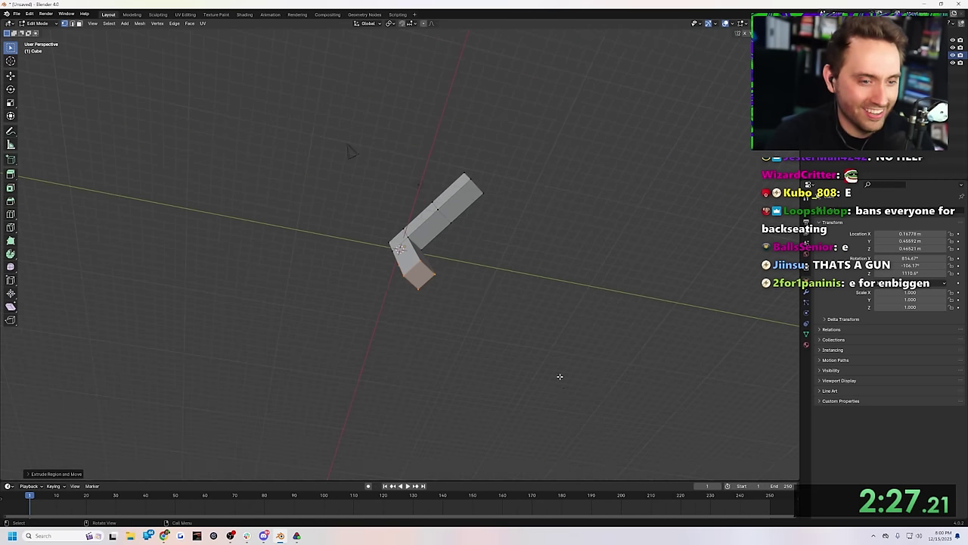
pyautogui.moveTo(558, 379); pyautogui.dragTo(538, 265, button='middle')
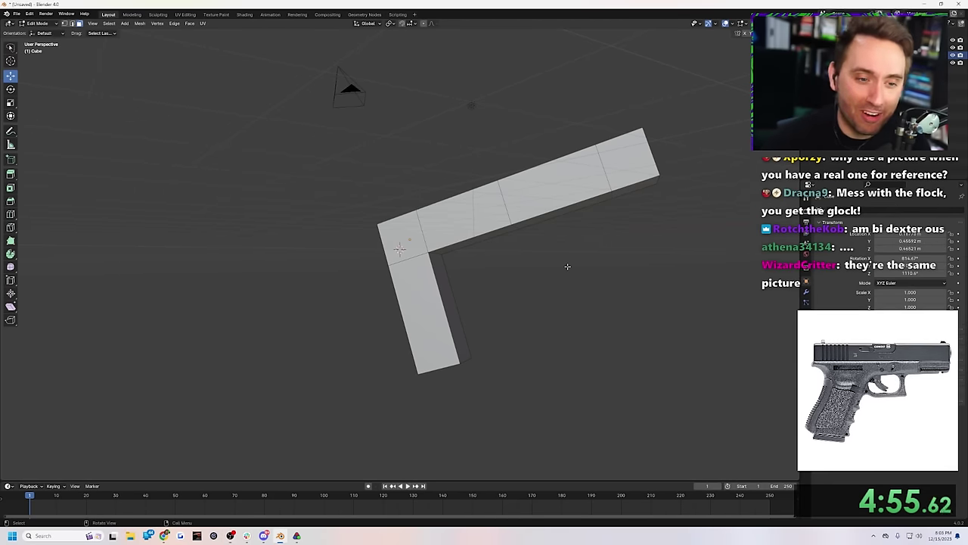
pyautogui.moveTo(616, 296)
pyautogui.mouseDown(button='middle')
pyautogui.moveTo(644, 297)
pyautogui.moveTo(623, 293)
pyautogui.mouseUp(button='middle')
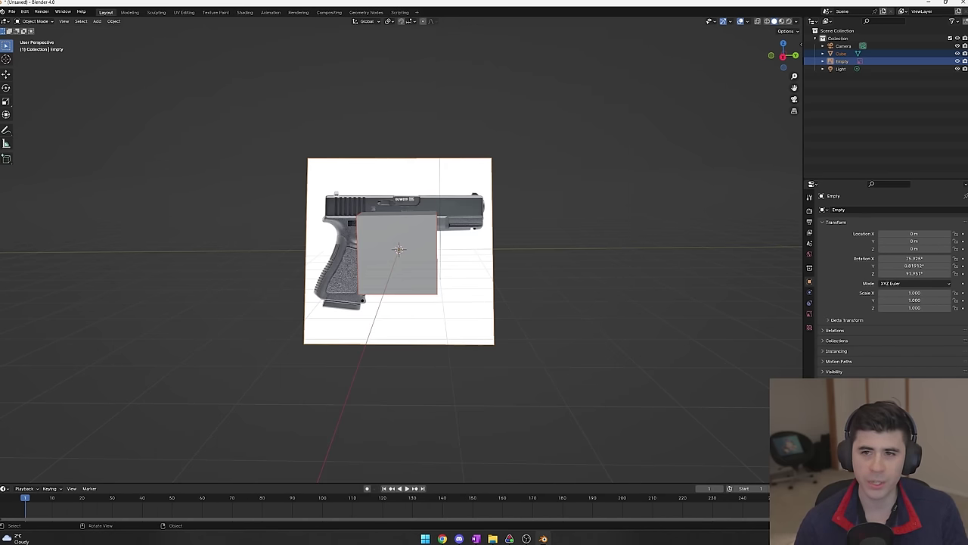
# Scale the Glock reference Empty down to 0.04 and switch to the front view
pyautogui.press('n')
pyautogui.press('s')
pyautogui.press('Return')
pyautogui.scroll(2, 398, 250)
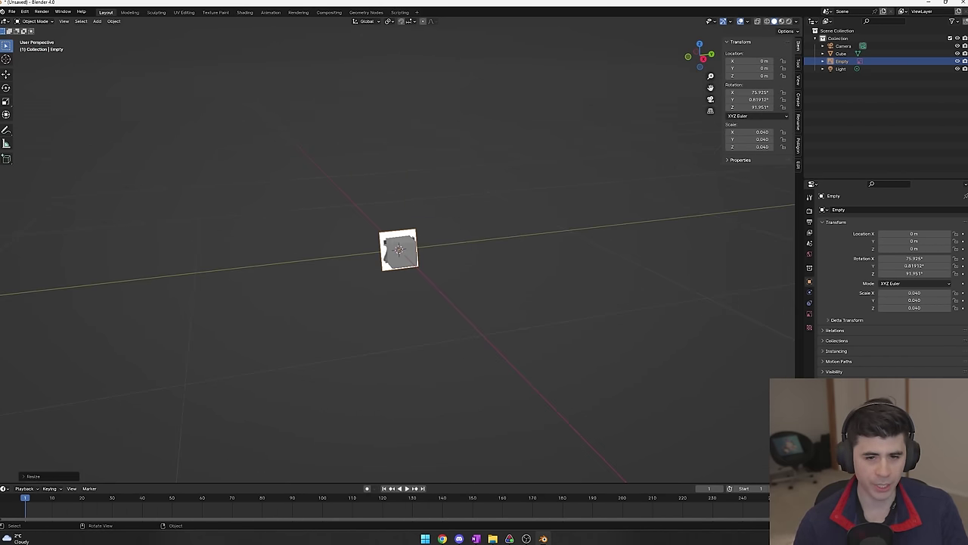
pyautogui.scroll(3, 478, 264)
pyautogui.press('s')
pyautogui.hotkey('ctrl', 'z')
pyautogui.press('KP_1')
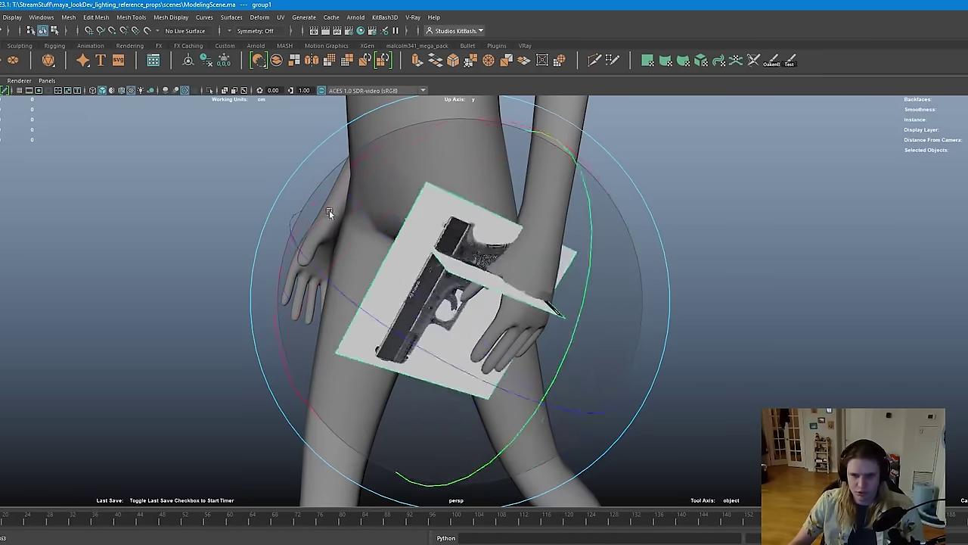
# Rotate and reposition the gun reference plane around the figure, then deselect it
pyautogui.moveTo(329, 210); pyautogui.dragTo(562, 290)
pyautogui.press('w')
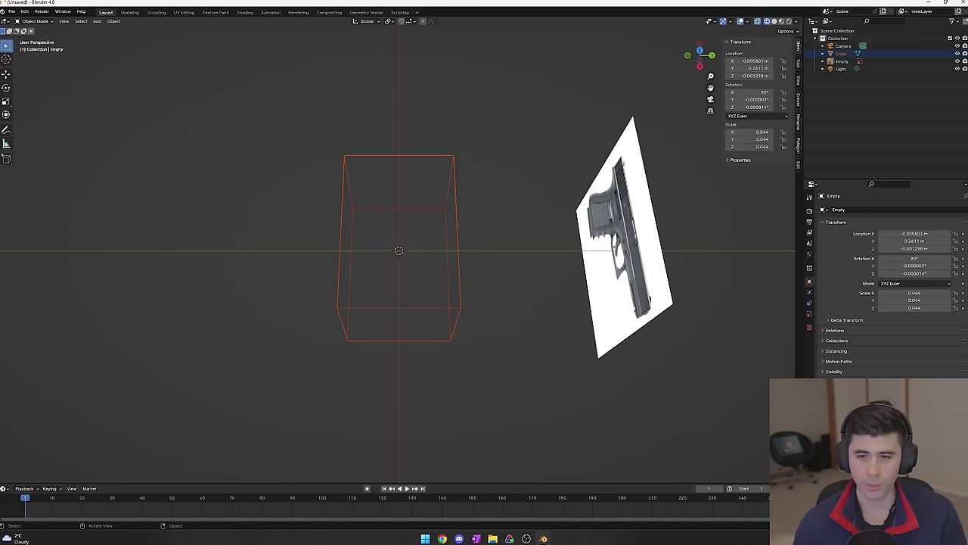
pyautogui.hotkey('alt', 'a')
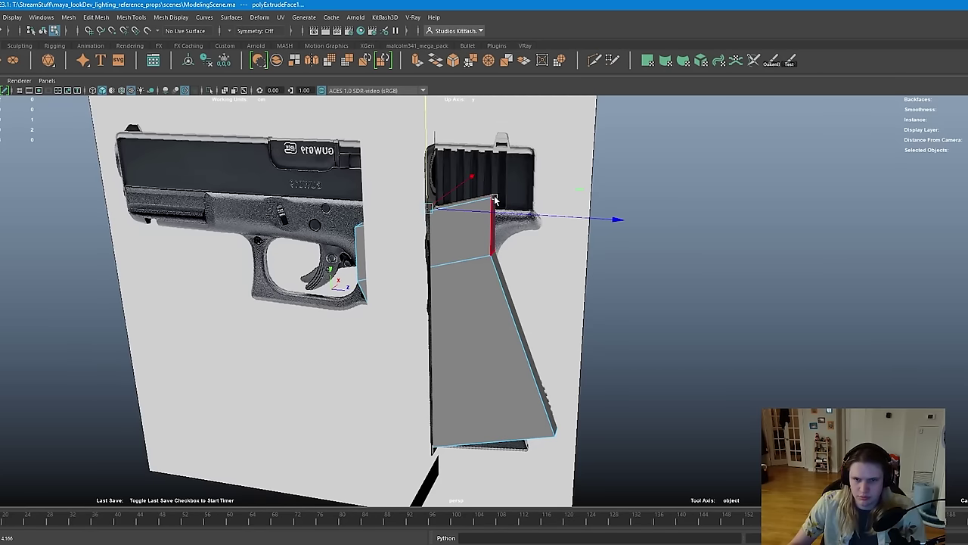
# Extrude the frame's face along the reference, then select its end face and a frame edge
pyautogui.press('F11')
pyautogui.keyDown('alt'); pyautogui.moveTo(494, 199); pyautogui.dragTo(550, 369); pyautogui.keyUp('alt')
pyautogui.hotkey('ctrl', 'e')
pyautogui.hotkey('ctrl', 'e')
pyautogui.press('F11')
pyautogui.click(562, 317)
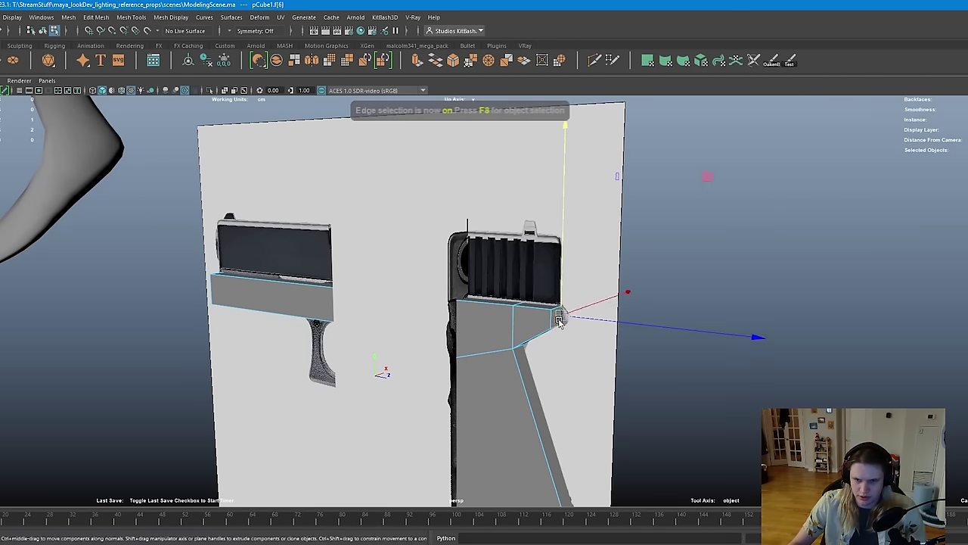
pyautogui.keyDown('alt'); pyautogui.moveTo(603, 323); pyautogui.dragTo(399, 337); pyautogui.keyUp('alt')
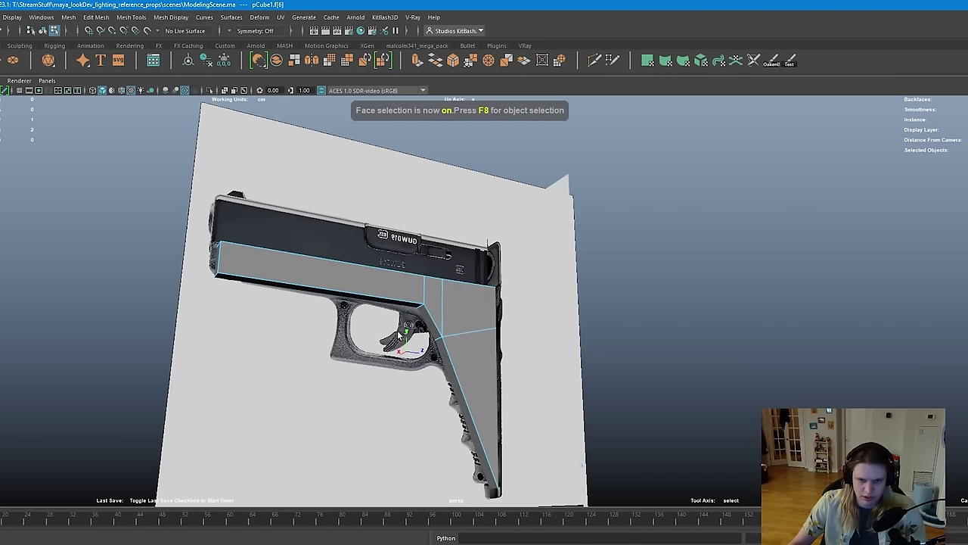
pyautogui.moveTo(470, 281); pyautogui.dragTo(470, 282, button='right')
pyautogui.press('F10')
pyautogui.click(417, 316)
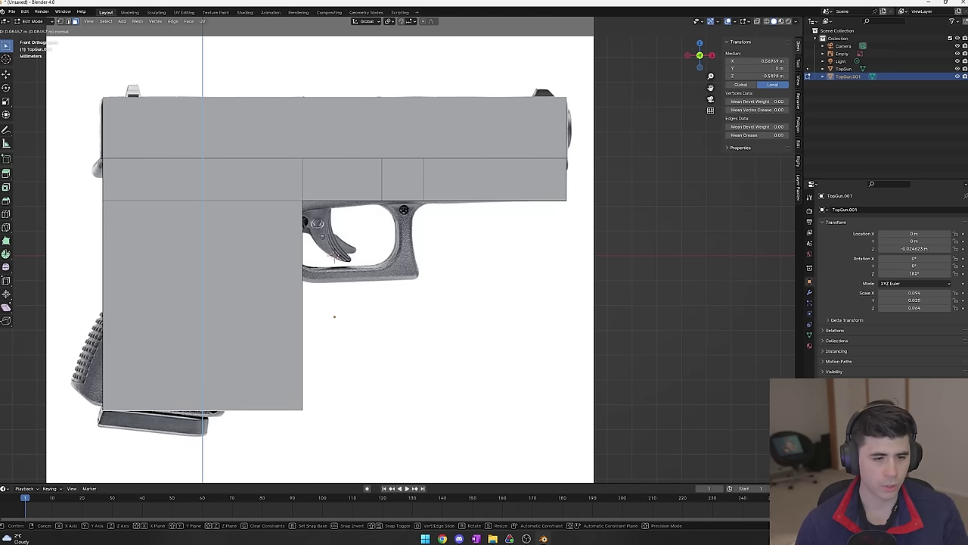
# Slant the grip's bottom edge left and move a grip vertex onto the reference's angled outline
pyautogui.press('Return')
pyautogui.press('g')
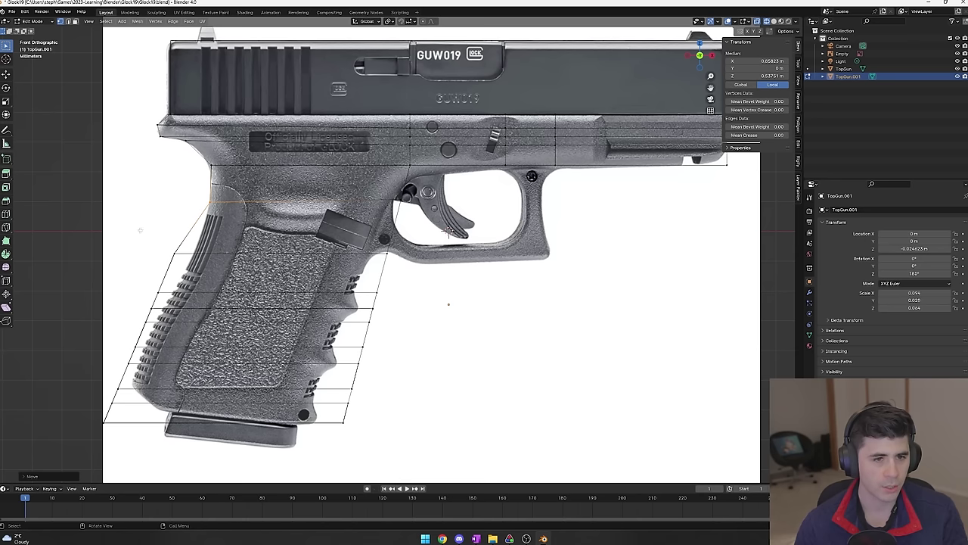
pyautogui.click(202, 270)
pyautogui.scroll(-1, 203, 271)
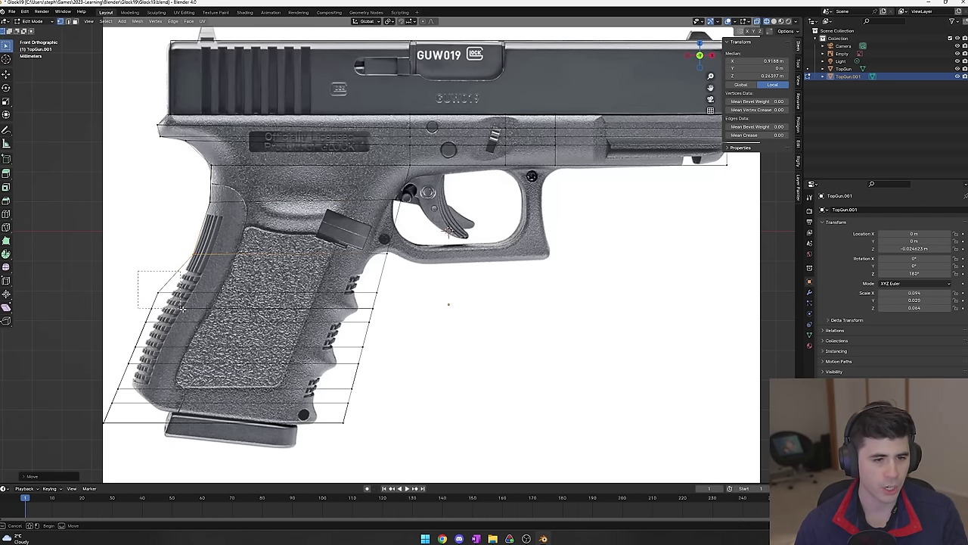
pyautogui.scroll(3, 249, 409)
pyautogui.press('g')
pyautogui.click(424, 249)
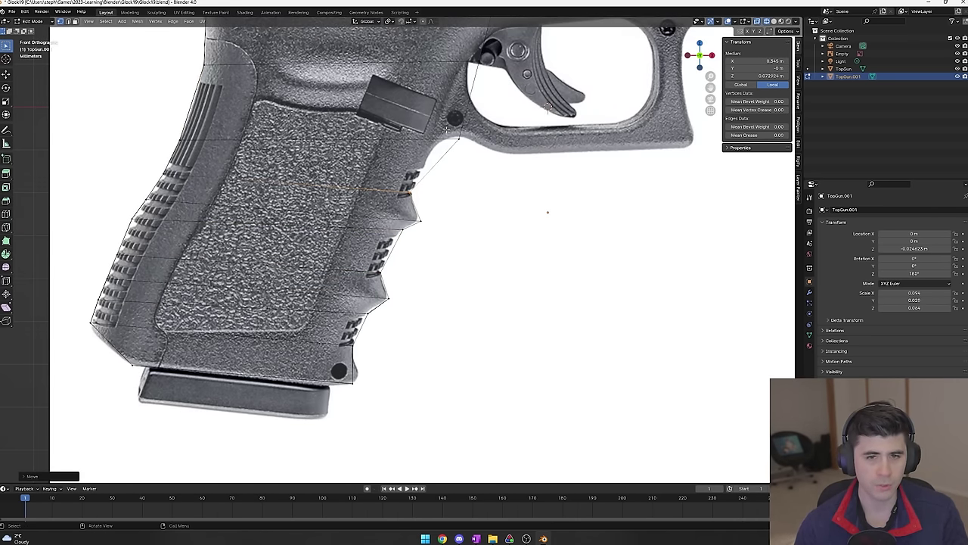
pyautogui.scroll(-1, 452, 161)
pyautogui.scroll(1, 424, 166)
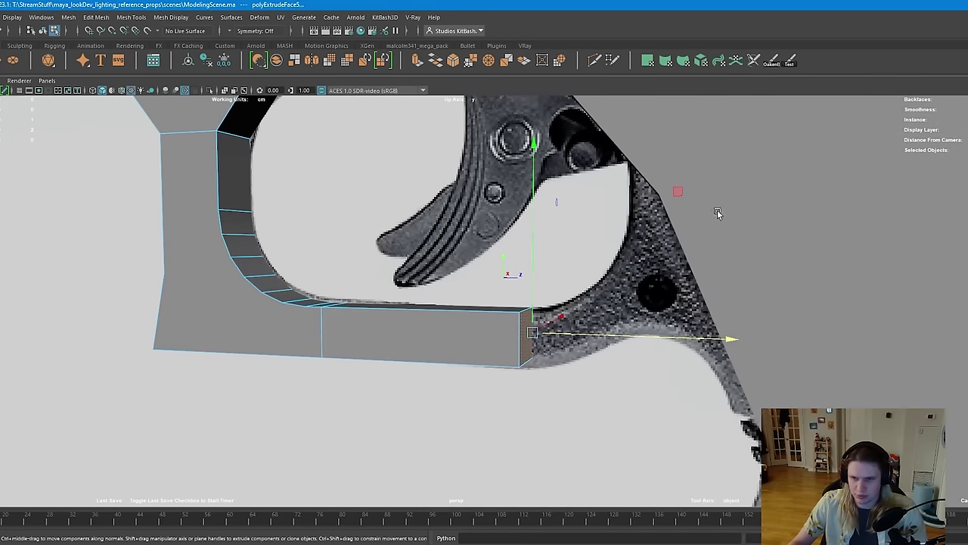
# Move, rotate and extrude the trigger-guard faces around the trigger
pyautogui.moveTo(738, 163); pyautogui.dragTo(760, 179, button='middle')
pyautogui.press('e')
pyautogui.moveTo(787, 247); pyautogui.dragTo(679, 205)
pyautogui.press('w')
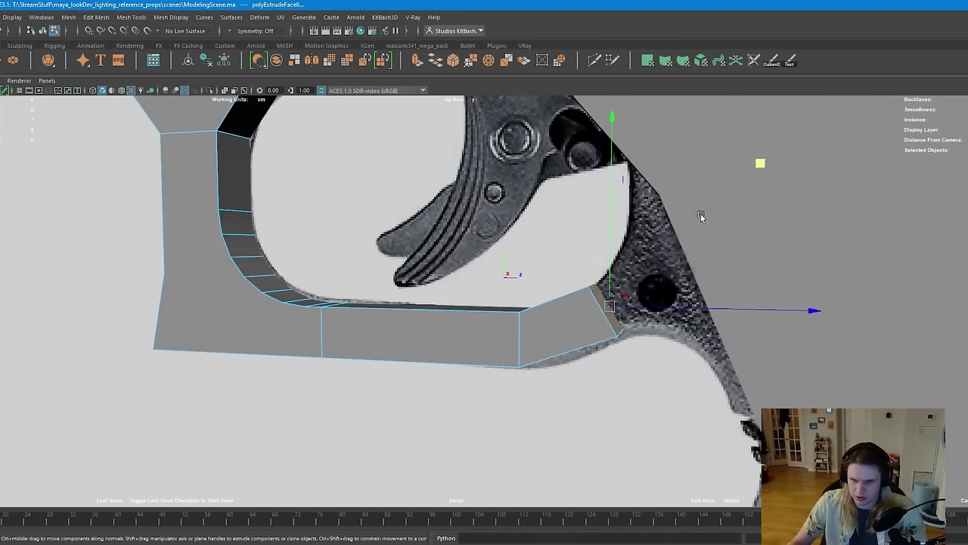
pyautogui.keyDown('shift'); pyautogui.moveTo(761, 161); pyautogui.dragTo(865, 112, button='middle'); pyautogui.keyUp('shift')
pyautogui.keyDown('alt'); pyautogui.moveTo(865, 112); pyautogui.dragTo(659, 304); pyautogui.keyUp('alt')
# Try moving a trigger-guard edge downward, undo it, and frame the whole gun
pyautogui.press('F10')
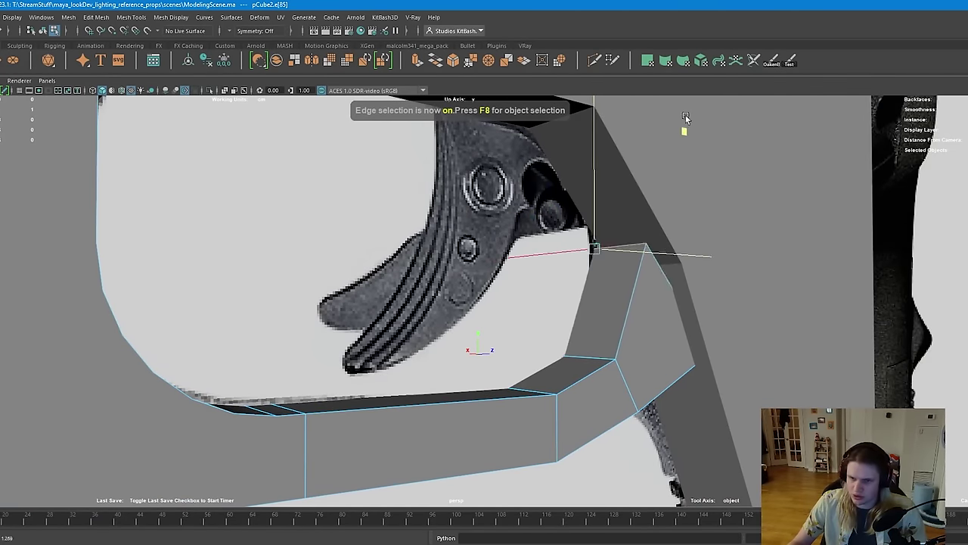
pyautogui.keyDown('alt'); pyautogui.moveTo(688, 98); pyautogui.dragTo(577, 234); pyautogui.keyUp('alt')
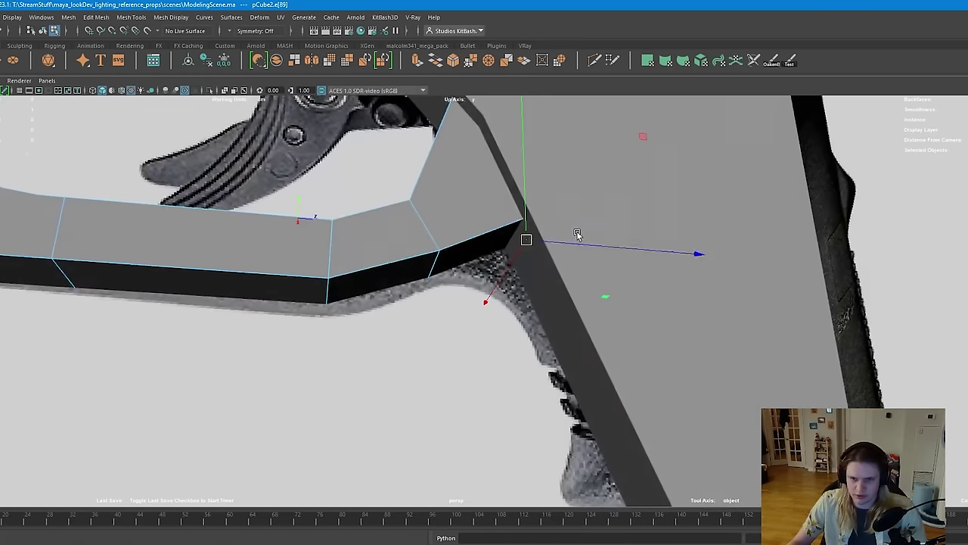
pyautogui.moveTo(639, 145); pyautogui.dragTo(648, 178)
pyautogui.hotkey('ctrl', 'z')
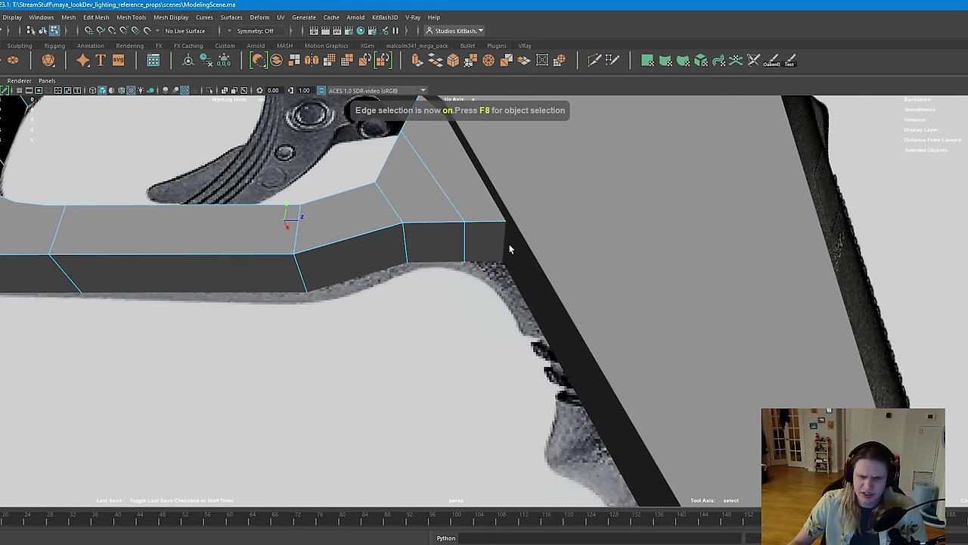
pyautogui.keyDown('alt'); pyautogui.moveTo(512, 262); pyautogui.dragTo(607, 270); pyautogui.keyUp('alt')
pyautogui.press('w')
pyautogui.press('f')
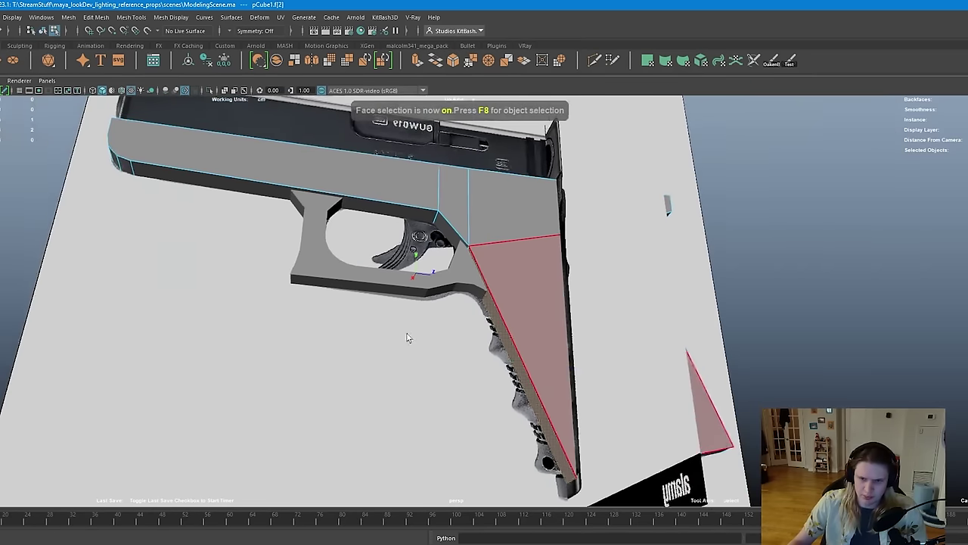
# Cut new edge loops across the grip's front and bevel a grip edge
pyautogui.keyDown('shift'); pyautogui.moveTo(522, 356); pyautogui.dragTo(513, 354, button='right'); pyautogui.keyUp('shift')
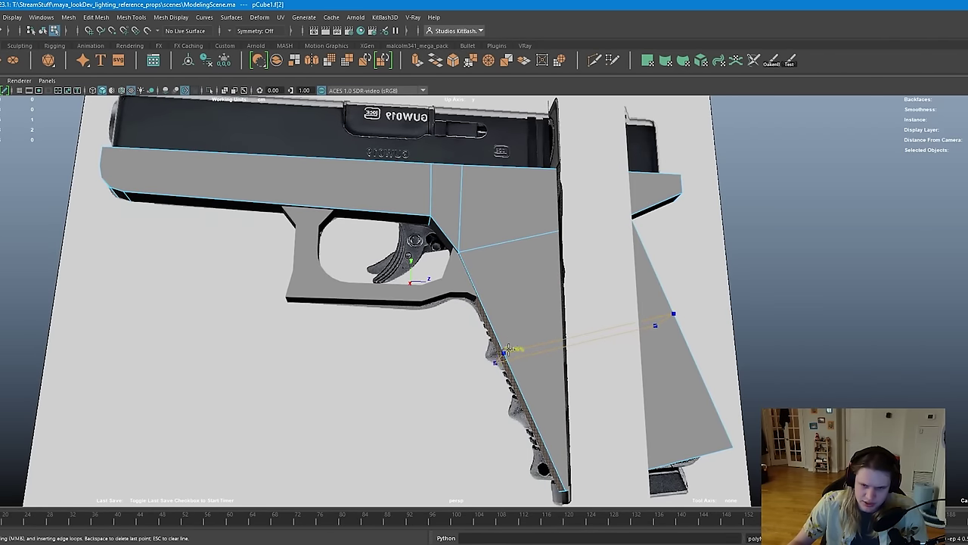
pyautogui.press('F11')
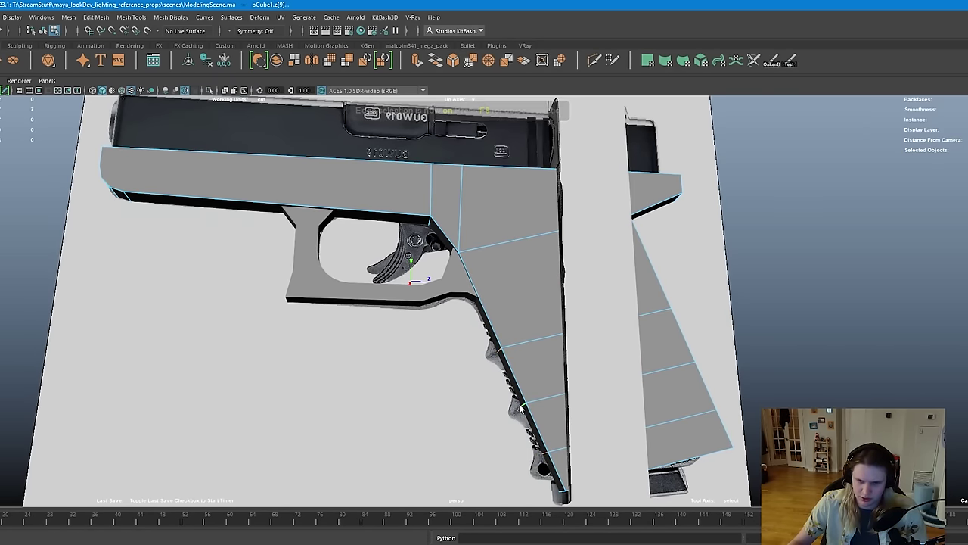
pyautogui.hotkey('ctrl', 'b')
# Widen the slide block to the left along X, then select its top edge
pyautogui.press('F11')
pyautogui.click(513, 409)
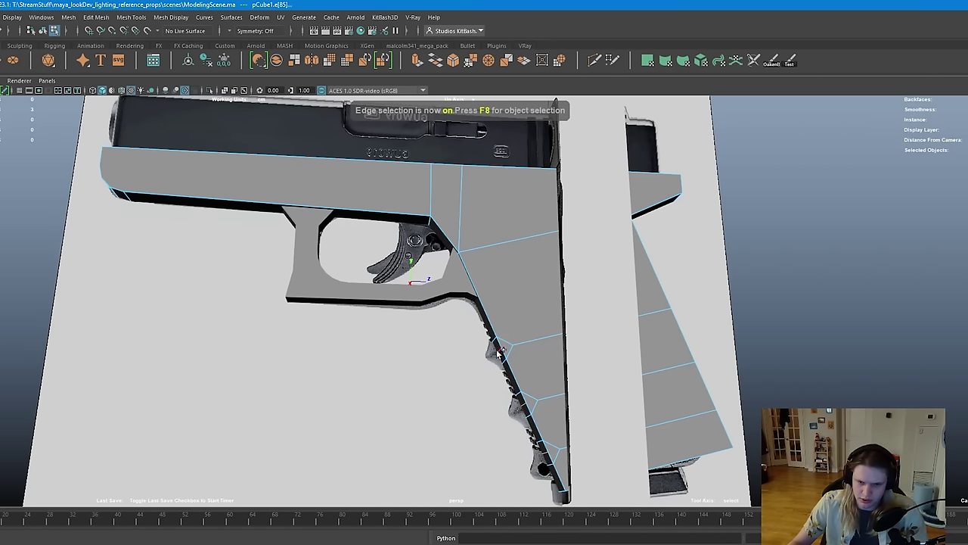
pyautogui.press('w')
pyautogui.moveTo(508, 395); pyautogui.dragTo(627, 393)
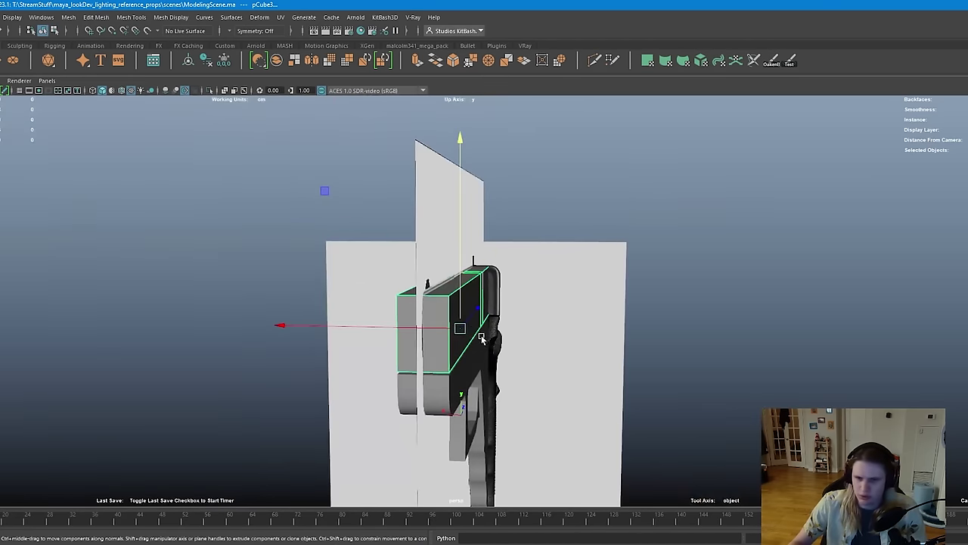
pyautogui.moveTo(423, 331); pyautogui.dragTo(351, 330)
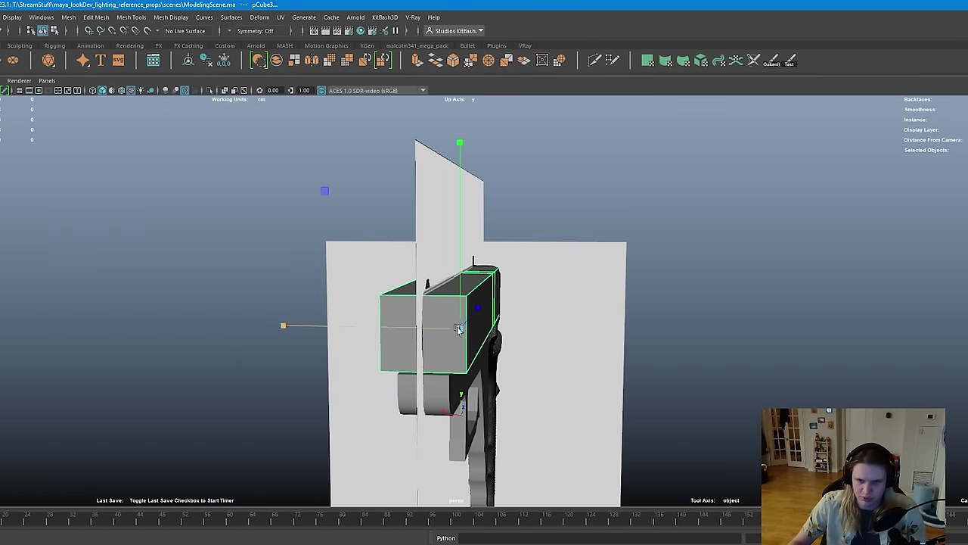
pyautogui.press('F10')
pyautogui.click(469, 294)
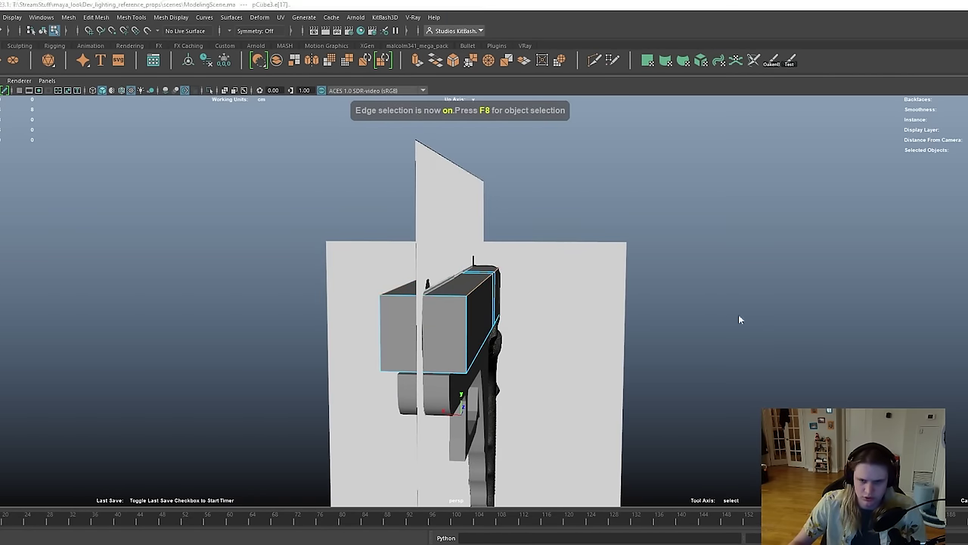
pyautogui.press('space')
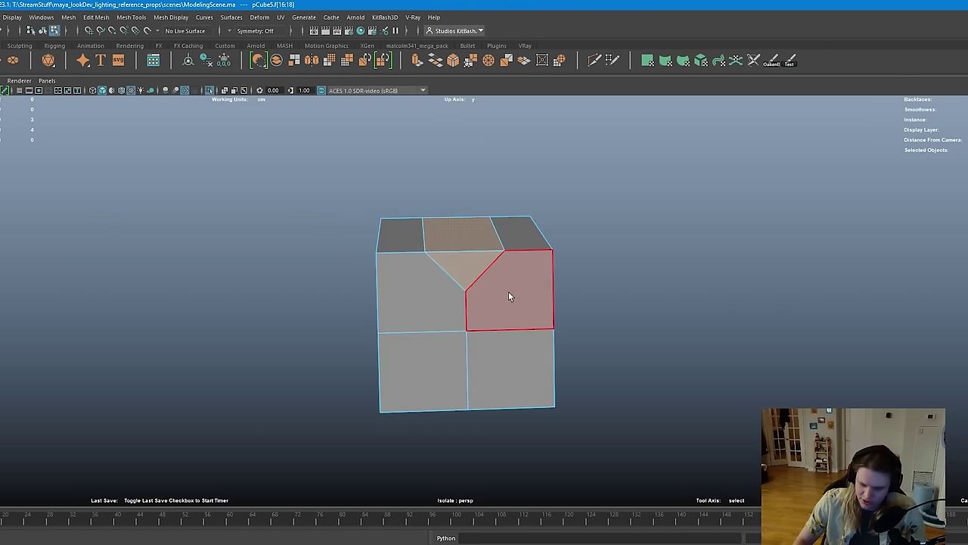
# Delete the selected faces and rotate the grip's bottom face about Y to flatten it
pyautogui.press('Delete')
pyautogui.press('F9')
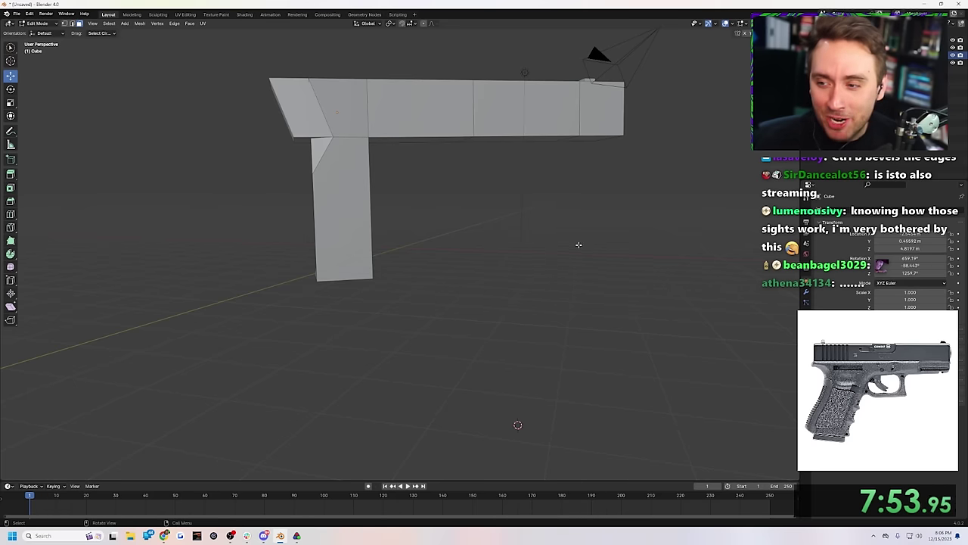
pyautogui.moveTo(578, 245); pyautogui.dragTo(525, 233, button='middle')
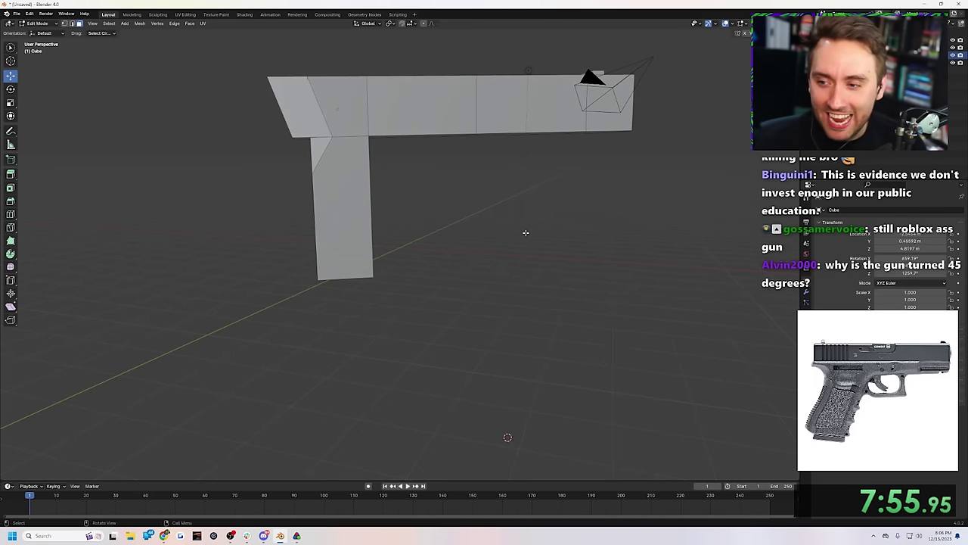
pyautogui.scroll(2, 371, 273)
pyautogui.moveTo(381, 283); pyautogui.dragTo(393, 271, button='middle')
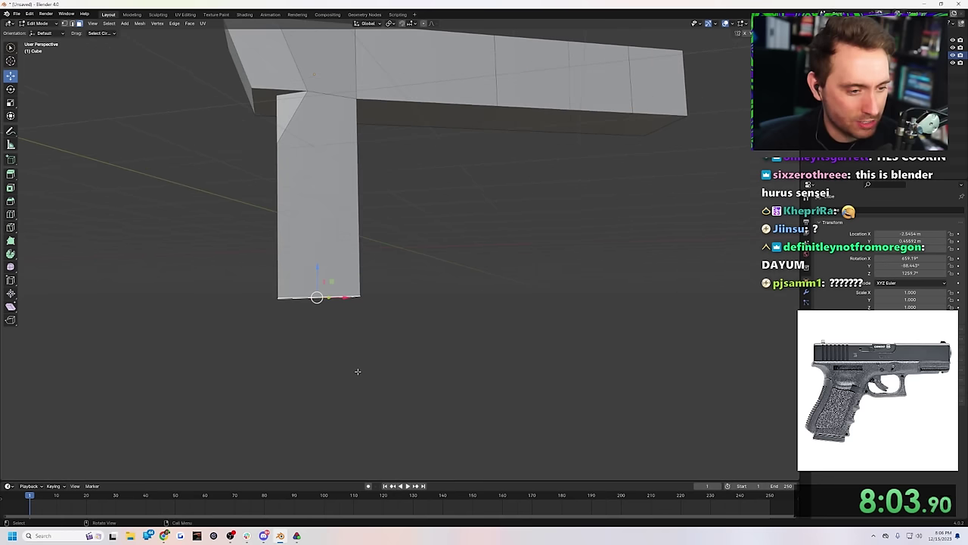
pyautogui.moveTo(358, 371); pyautogui.dragTo(353, 353, button='middle')
pyautogui.press('r')
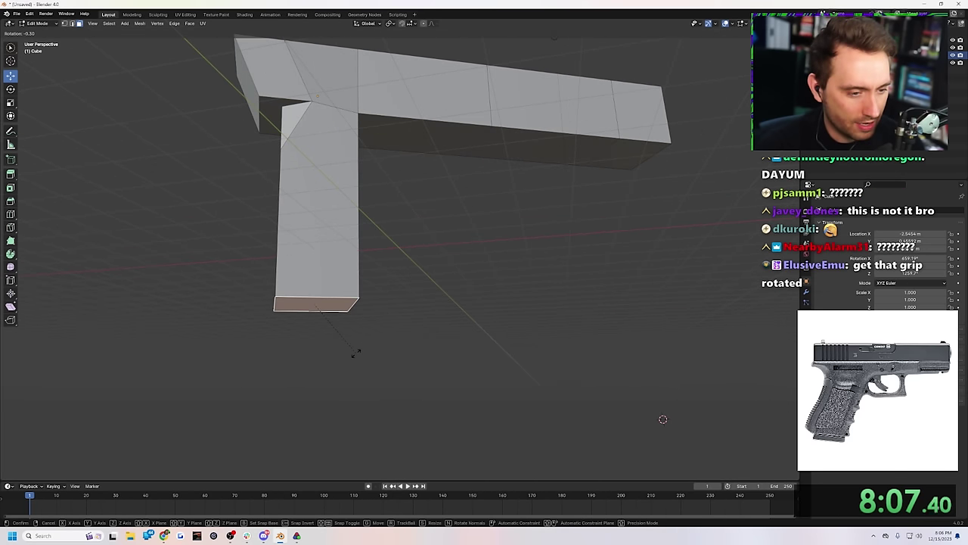
pyautogui.press('x')
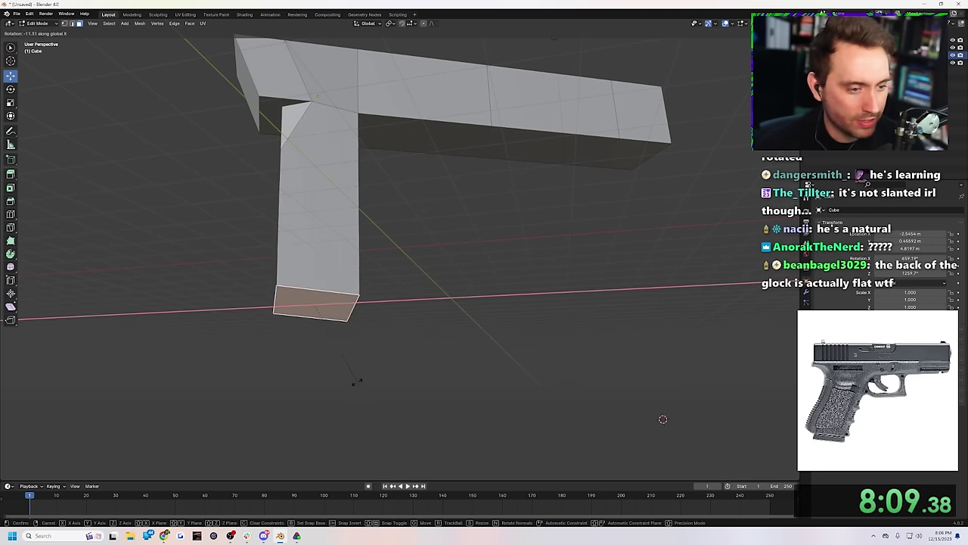
pyautogui.press('x')
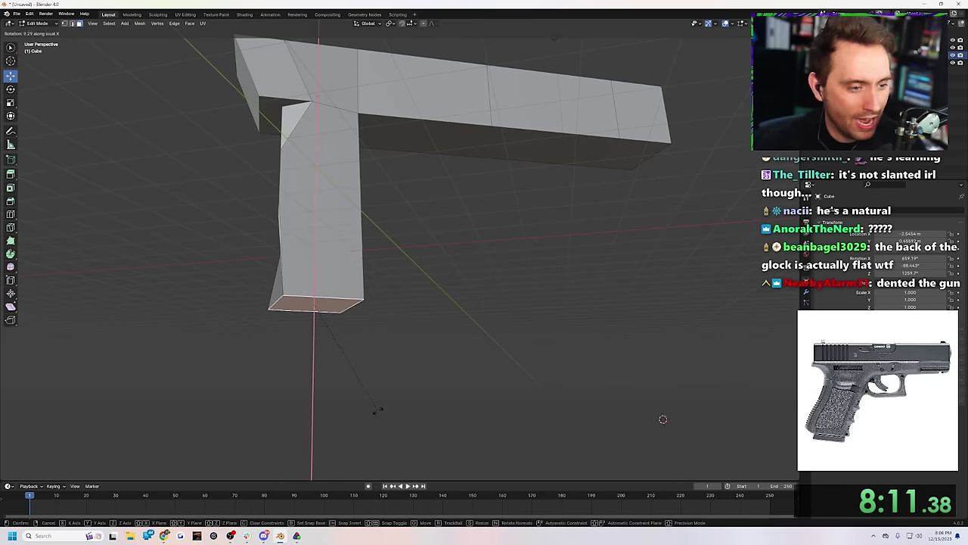
pyautogui.press('y')
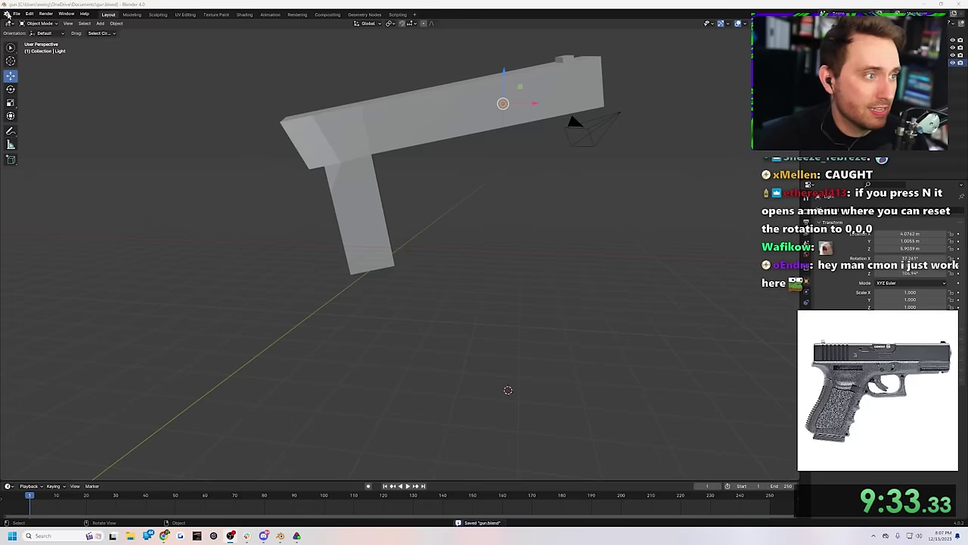
# Save the blockout as gun1.blend and return to Object Mode
pyautogui.click(16, 14)
pyautogui.click(45, 72)
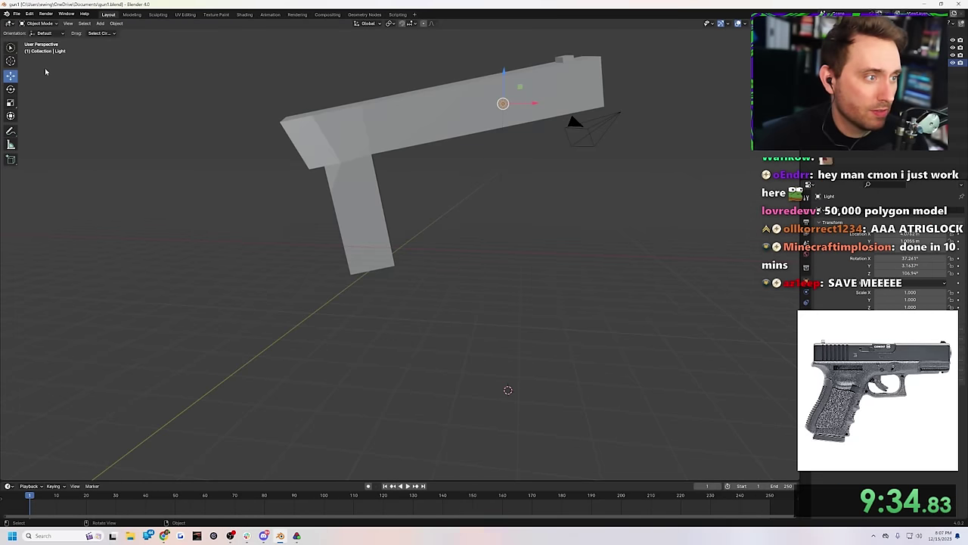
pyautogui.moveTo(348, 132); pyautogui.dragTo(532, 212, button='middle')
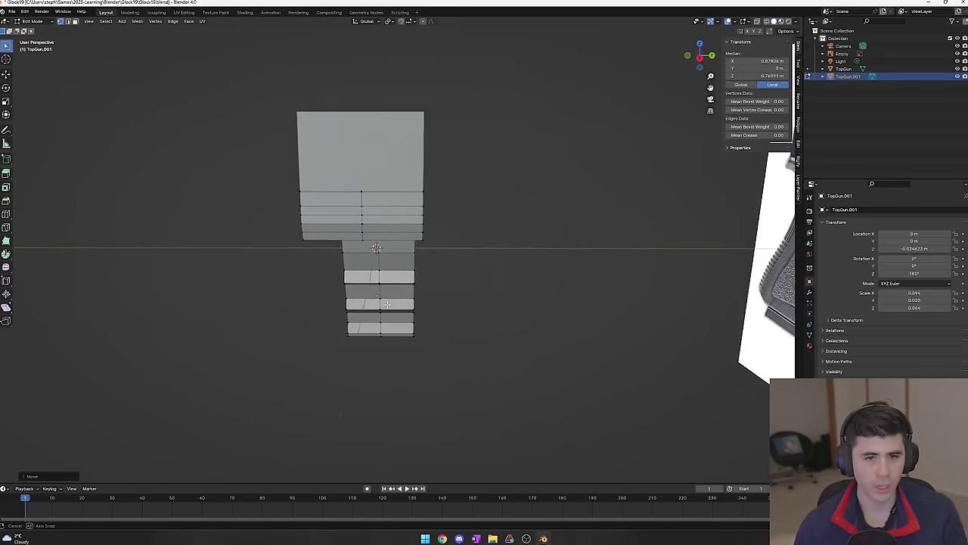
pyautogui.press('Tab')
pyautogui.moveTo(575, 355); pyautogui.dragTo(624, 365, button='middle')
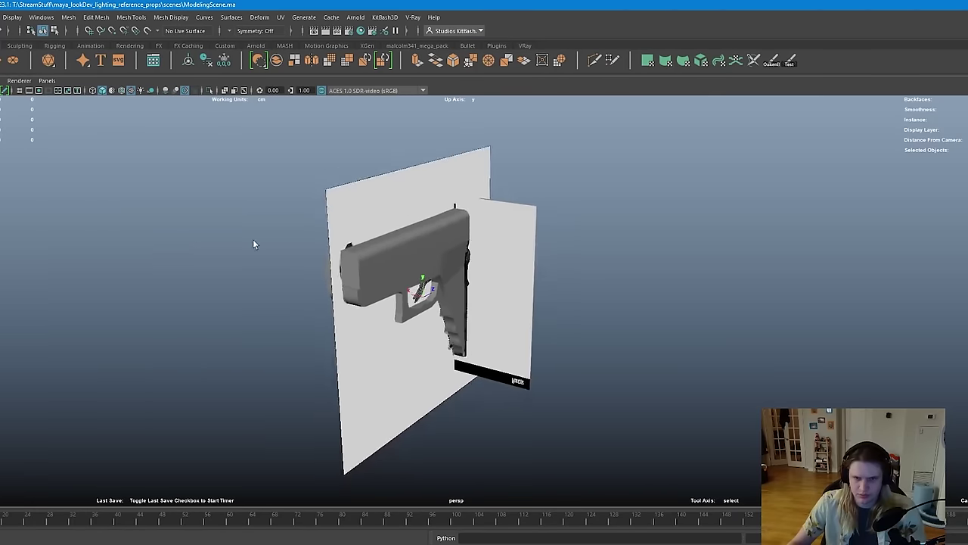
pyautogui.keyDown('alt'); pyautogui.moveTo(255, 244); pyautogui.dragTo(191, 177); pyautogui.keyUp('alt')
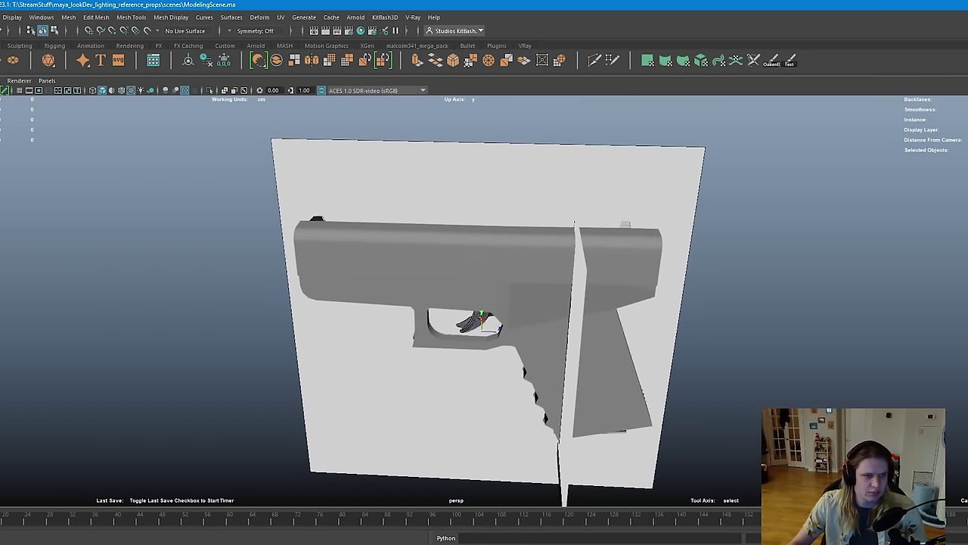
pyautogui.click(334, 251)
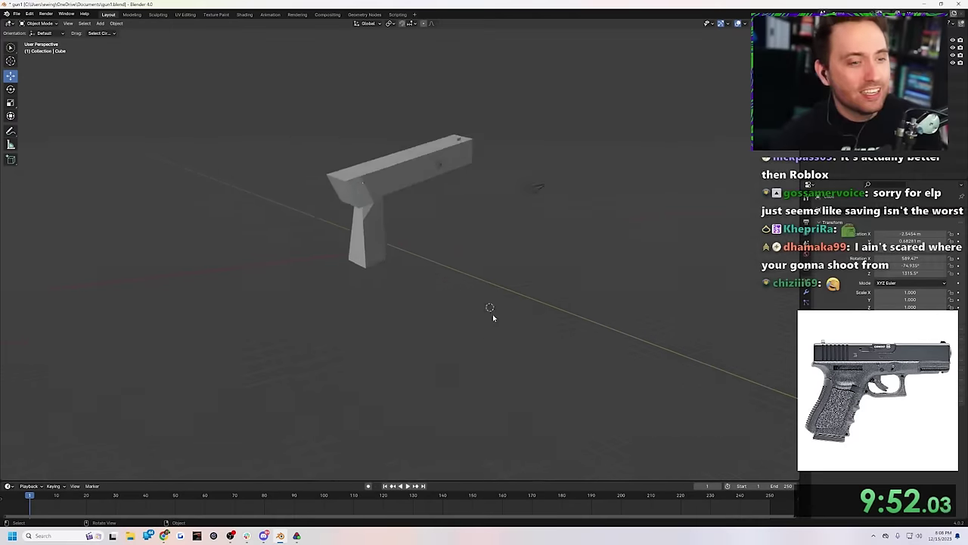
pyautogui.moveTo(493, 316); pyautogui.dragTo(497, 169, button='middle')
# Delete the L-shaped blockout, draw a new box, and slide its top face sideways
pyautogui.click(502, 109)
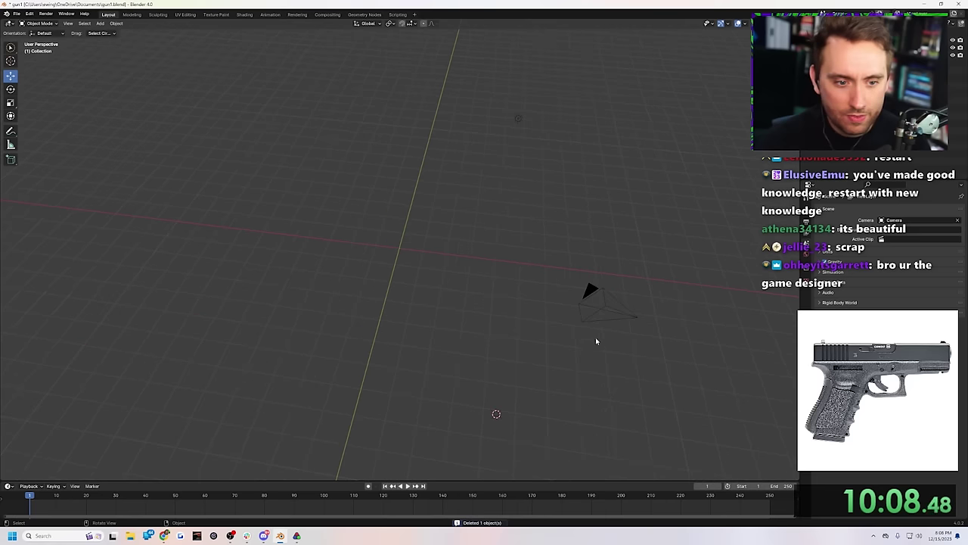
pyautogui.moveTo(581, 327); pyautogui.dragTo(603, 324, button='middle')
pyautogui.moveTo(367, 239); pyautogui.dragTo(394, 256)
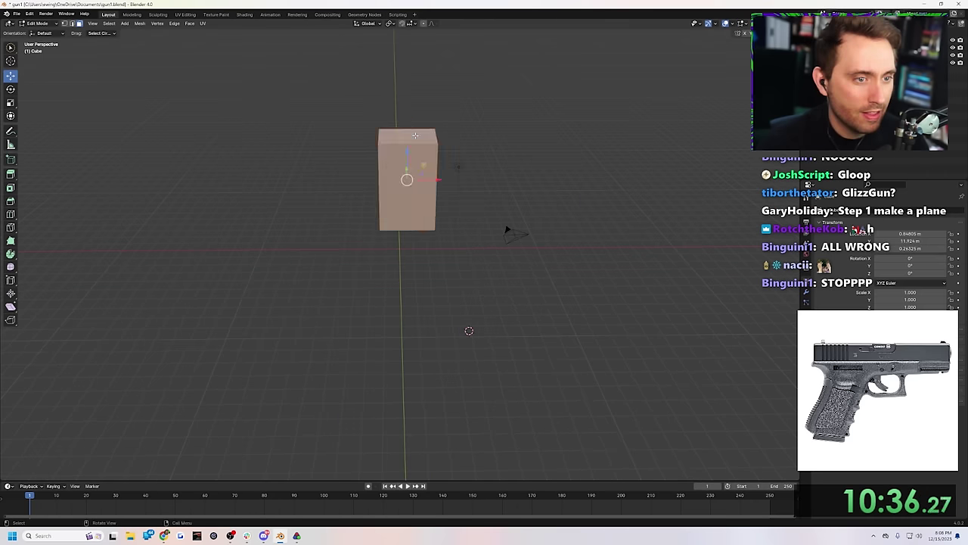
pyautogui.click(416, 135)
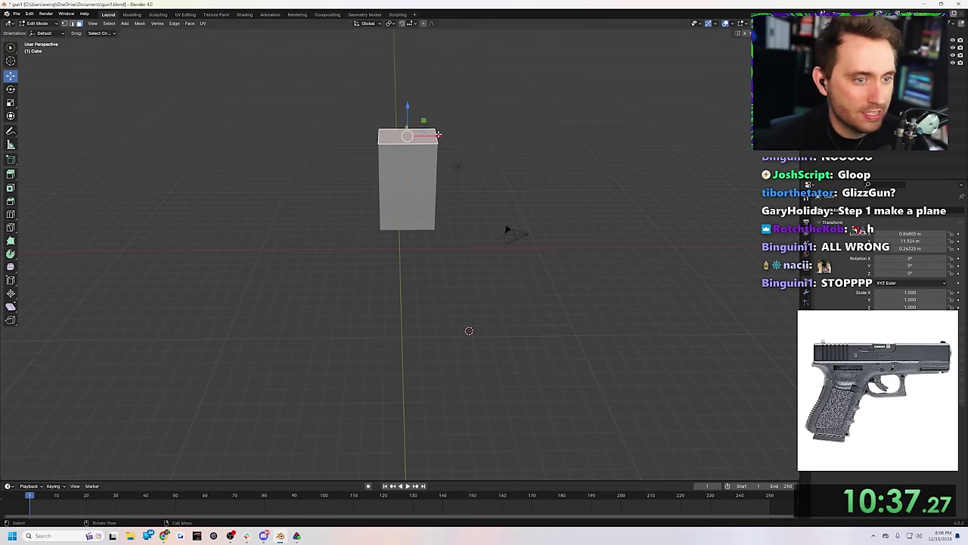
pyautogui.moveTo(438, 135); pyautogui.dragTo(488, 135)
# Move the trigger-guard vertices along the guard's lower edge to match the reference
pyautogui.moveTo(510, 231); pyautogui.dragTo(684, 108, button='middle')
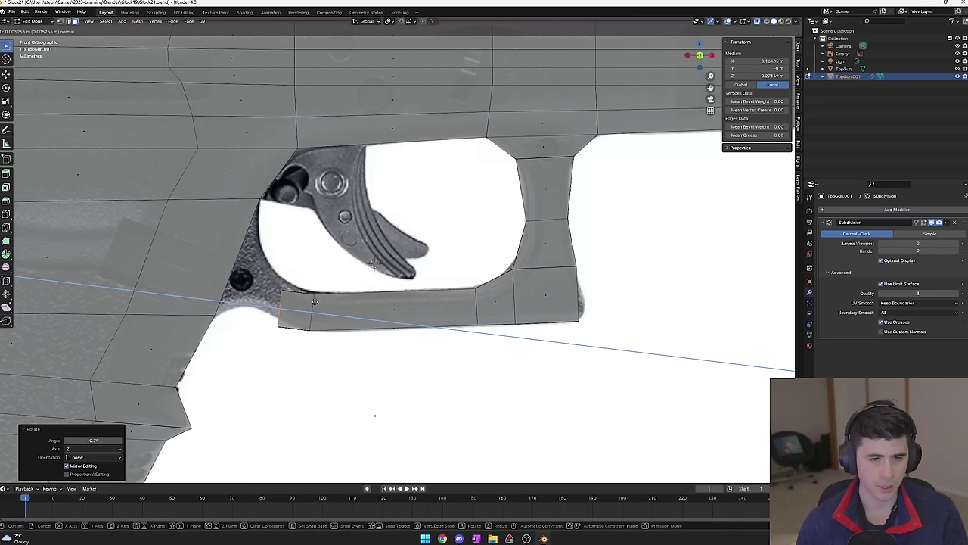
pyautogui.click(314, 301)
pyautogui.press('r')
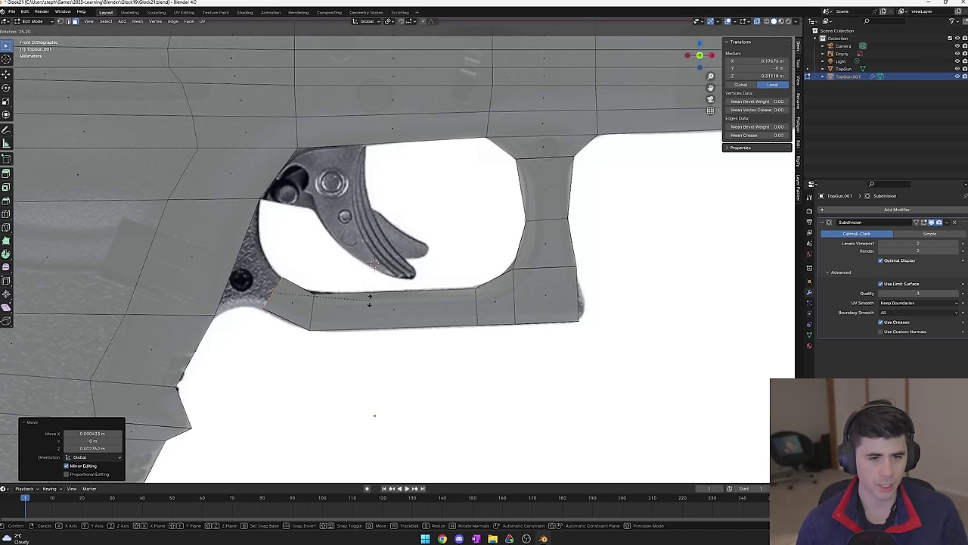
pyautogui.press('Escape')
pyautogui.press('g')
pyautogui.scroll(2, 356, 273)
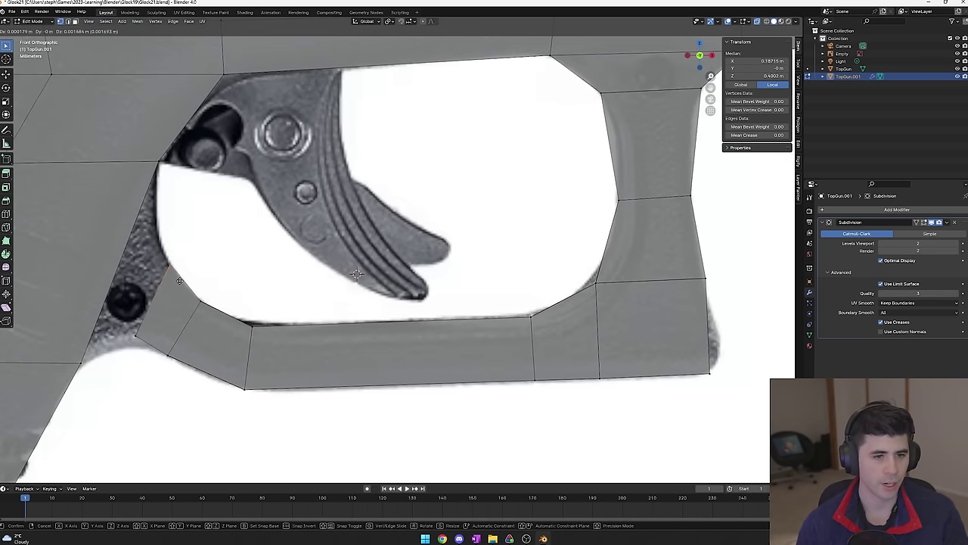
pyautogui.click(180, 281)
# Fill the trigger guard's gap with Bridge Edge Loops and return to Object Mode
pyautogui.moveTo(141, 361); pyautogui.dragTo(363, 254, button='middle')
pyautogui.press('F3')
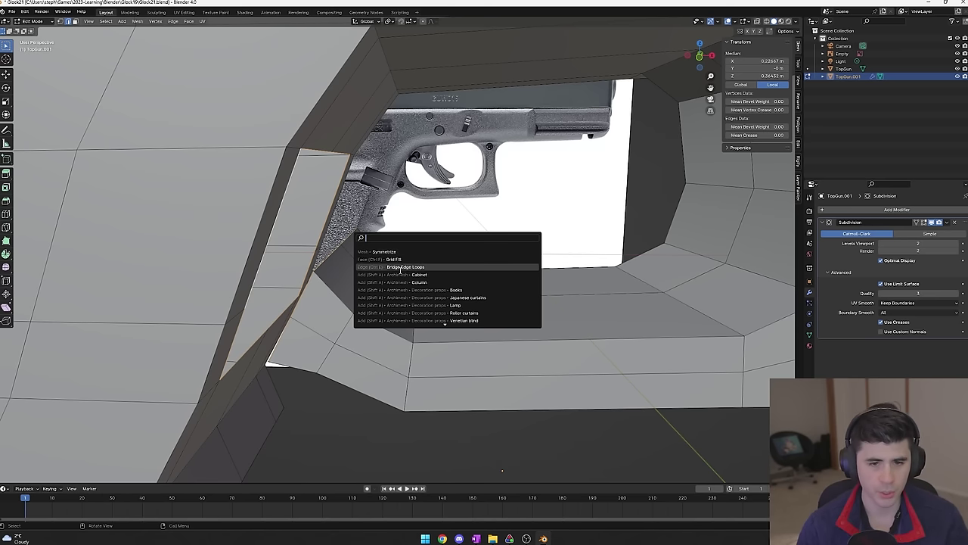
pyautogui.click(401, 267)
pyautogui.scroll(-8, 372, 299)
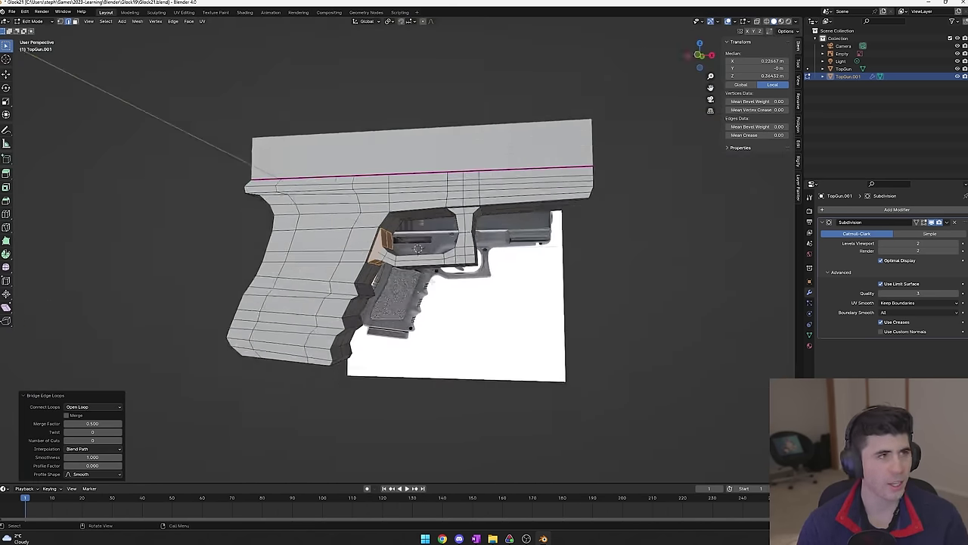
pyautogui.scroll(3, 428, 311)
pyautogui.moveTo(424, 307); pyautogui.dragTo(428, 311, button='middle')
pyautogui.press('Tab')
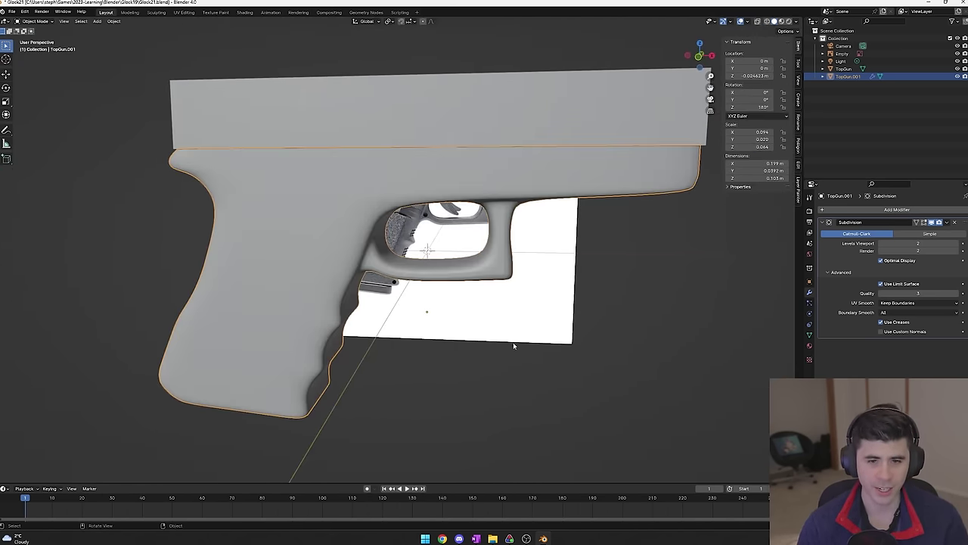
pyautogui.moveTo(513, 342); pyautogui.dragTo(540, 342, button='middle')
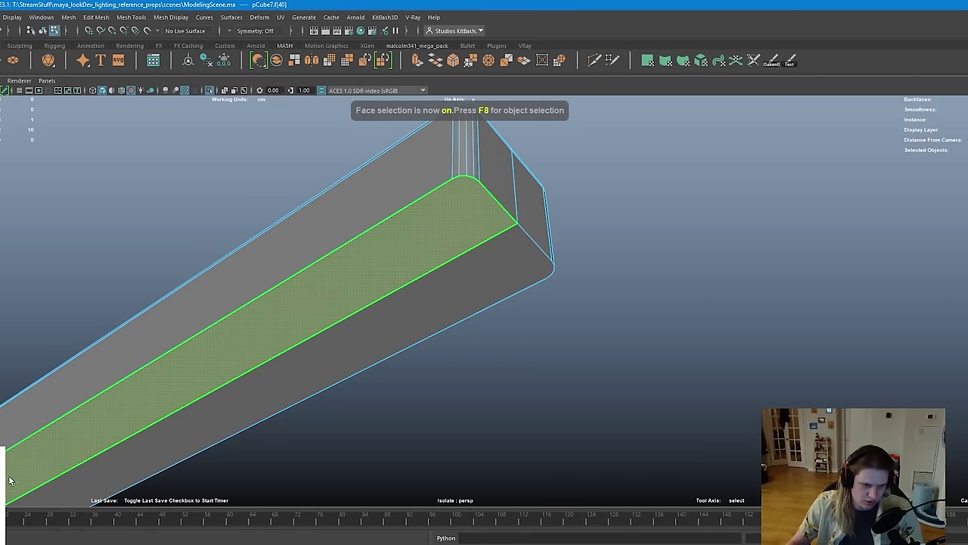
# Turn on smooth preview (3) for the slide box, then select pCube7 in object mode
pyautogui.press('F9')
pyautogui.keyDown('alt'); pyautogui.moveTo(376, 218); pyautogui.dragTo(519, 298); pyautogui.keyUp('alt')
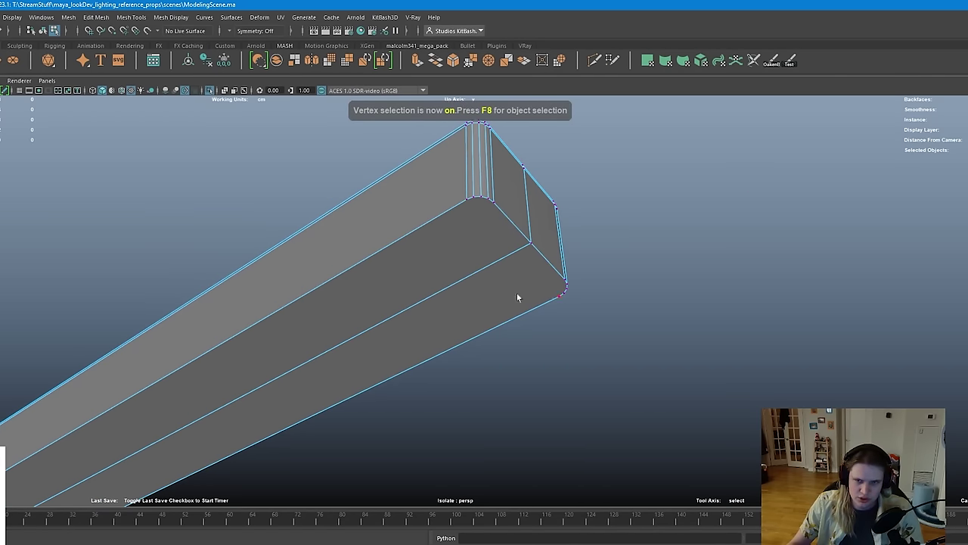
pyautogui.scroll(-5, 519, 298)
pyautogui.press('F11')
pyautogui.click(459, 328)
pyautogui.press('3')
pyautogui.scroll(5, 469, 332)
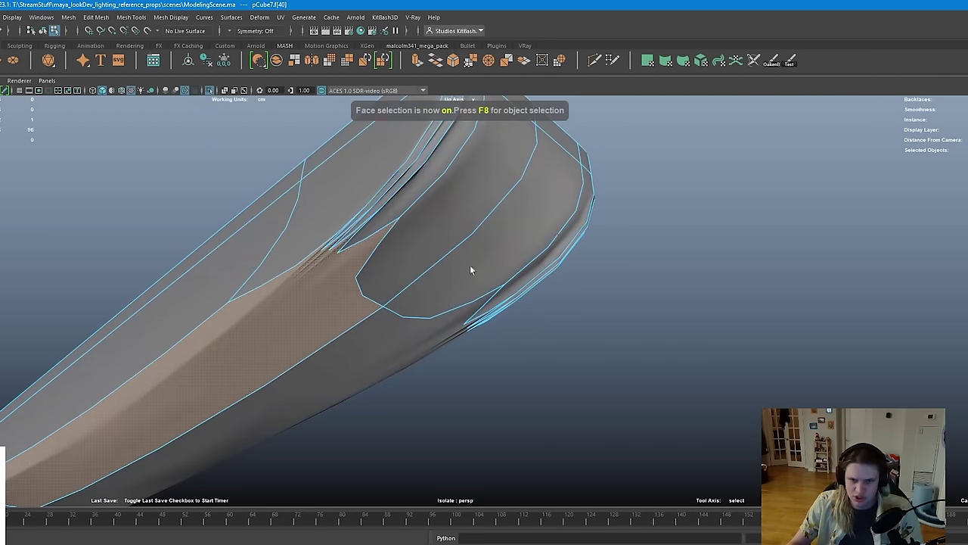
pyautogui.press('F8')
pyautogui.scroll(-5, 337, 268)
pyautogui.keyDown('alt'); pyautogui.moveTo(338, 268); pyautogui.dragTo(533, 298); pyautogui.keyUp('alt')
pyautogui.click(480, 277)
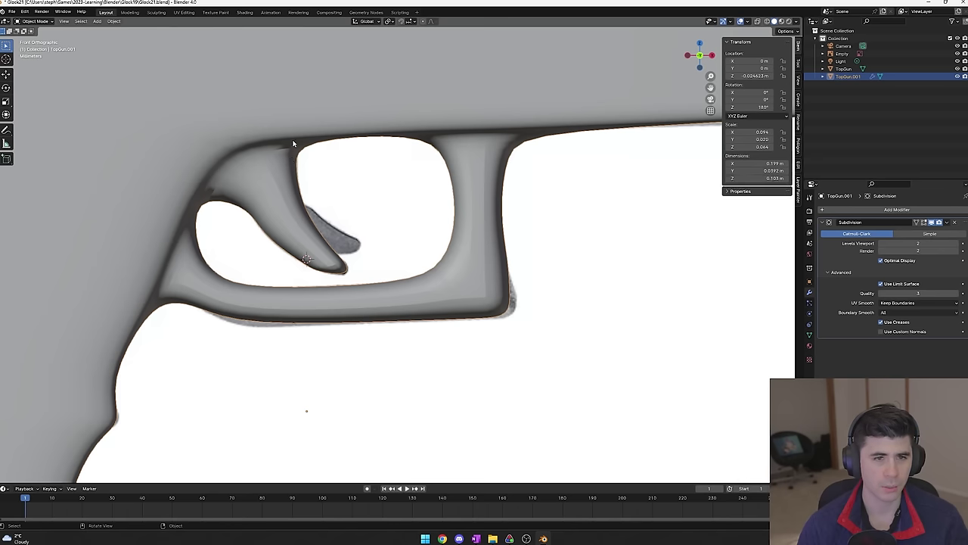
# Save an incremented copy of the smoothed gun as Glock22.blend
pyautogui.moveTo(294, 143); pyautogui.dragTo(538, 233, button='middle')
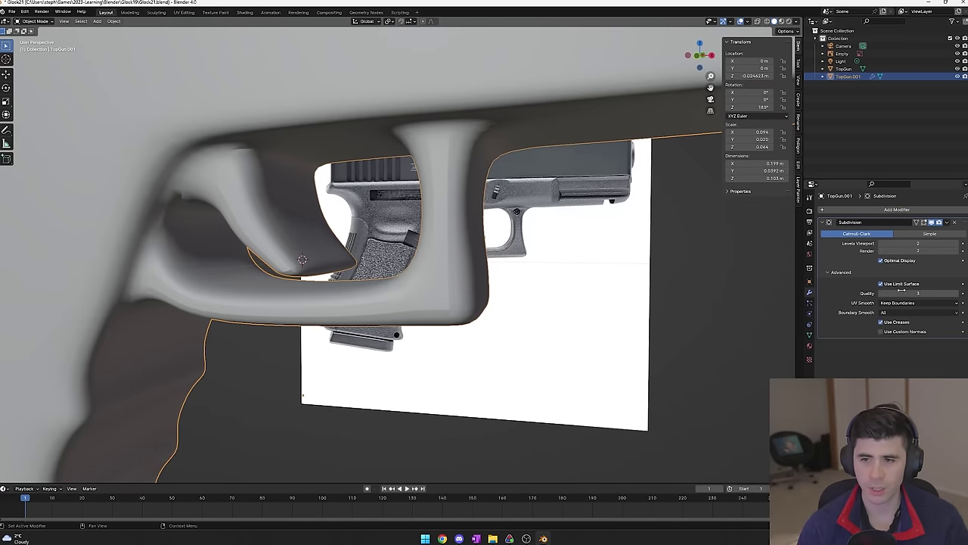
pyautogui.scroll(-8, 440, 302)
pyautogui.moveTo(439, 302); pyautogui.dragTo(447, 302, button='middle')
pyautogui.hotkey('ctrl', 'alt', 's')
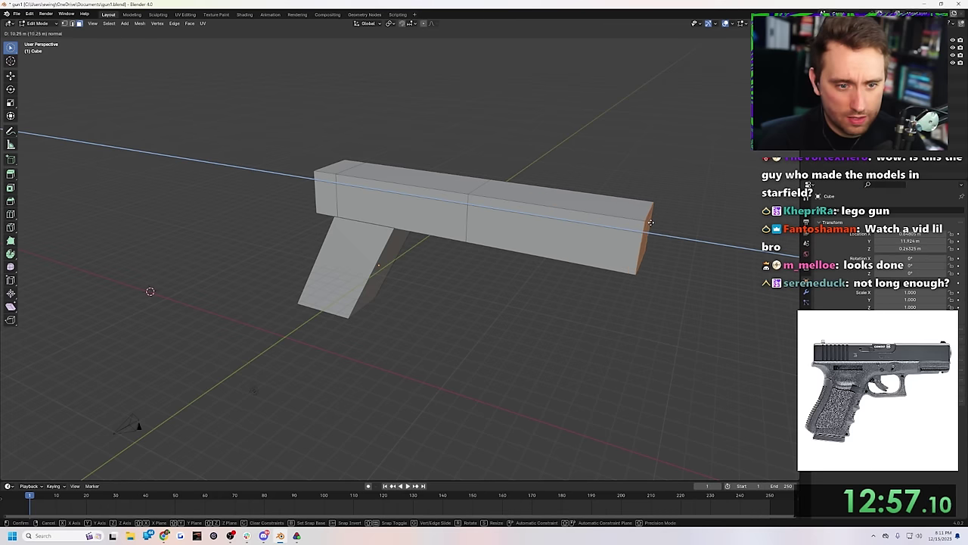
# Extrude the barrel's end face forward past the grip, then begin selecting the muzzle faces
pyautogui.click(661, 227)
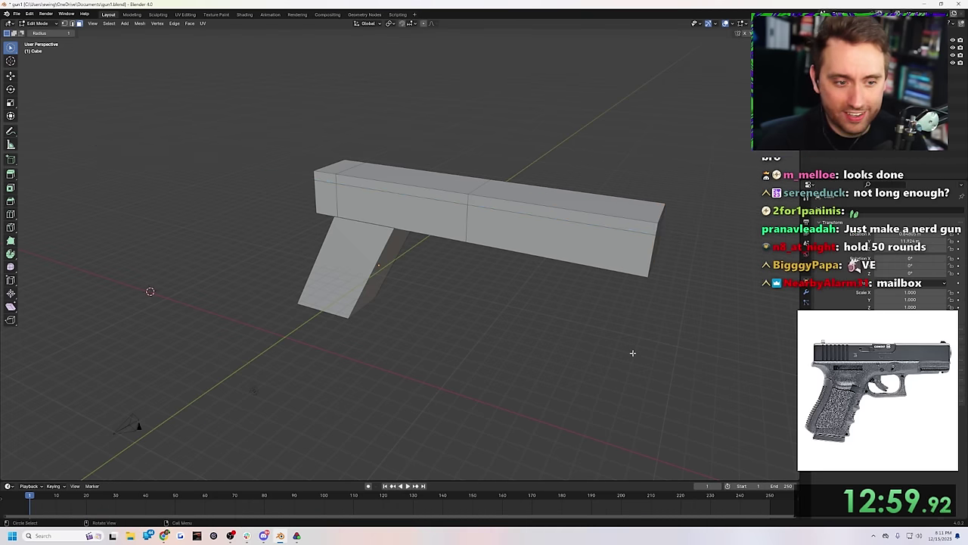
pyautogui.moveTo(631, 353); pyautogui.dragTo(562, 340, button='middle')
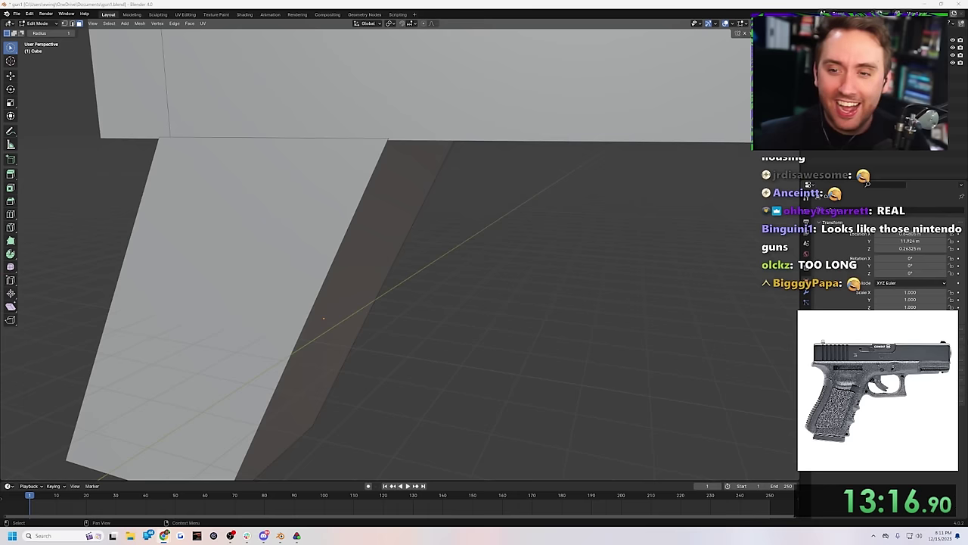
pyautogui.scroll(-4, 570, 255)
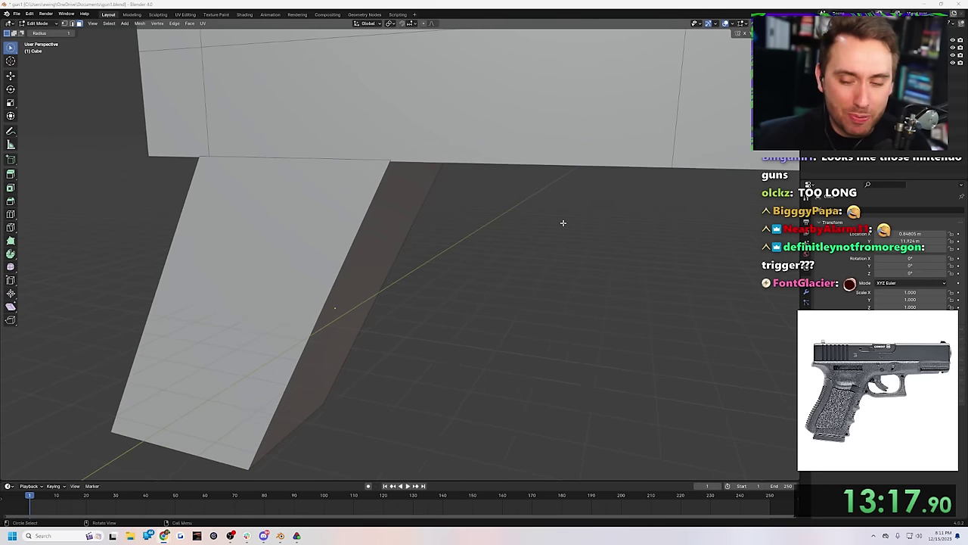
pyautogui.scroll(-3, 570, 254)
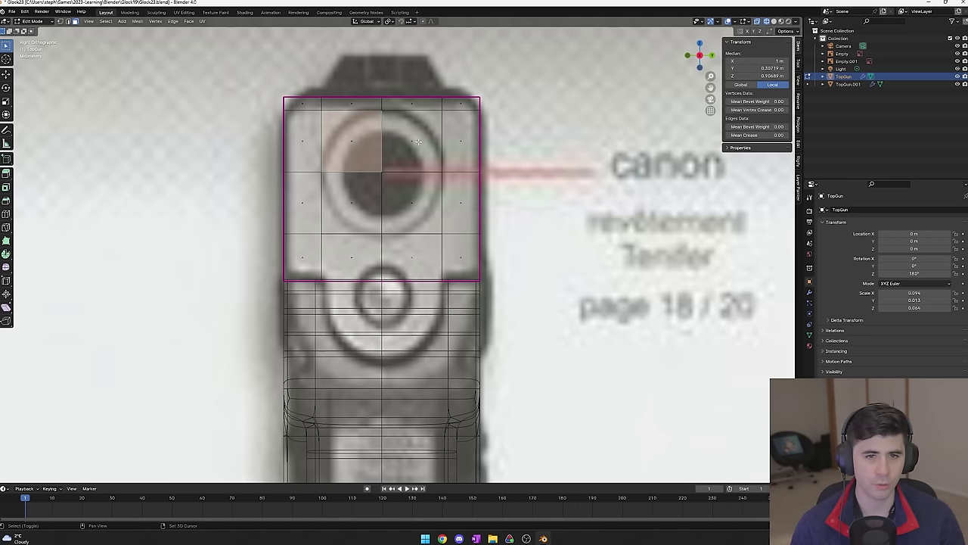
pyautogui.keyDown('shift'); pyautogui.click(414, 156); pyautogui.keyUp('shift')
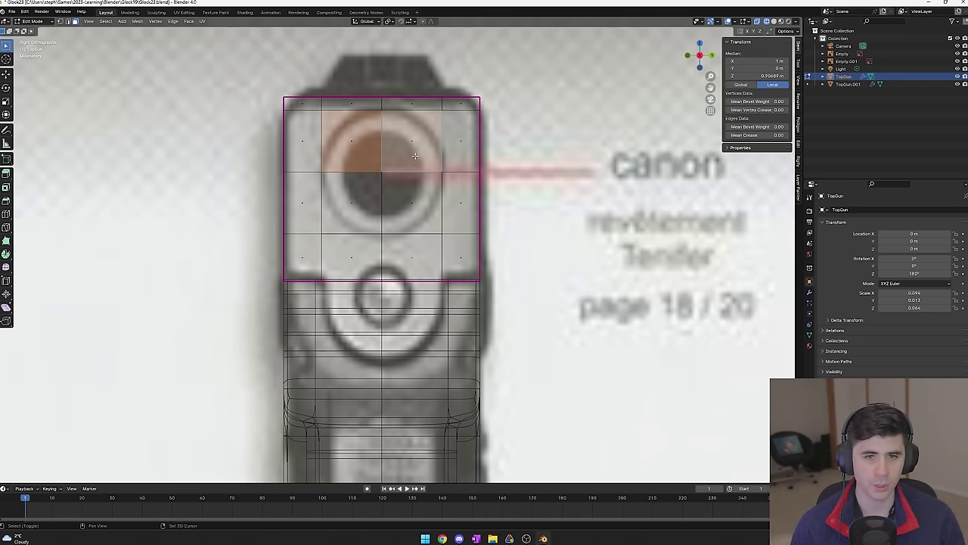
# Select all four muzzle faces and round them into a circle with LoopTools Circle
pyautogui.keyDown('shift'); pyautogui.click(415, 200); pyautogui.keyUp('shift')
pyautogui.keyDown('shift'); pyautogui.click(353, 201); pyautogui.keyUp('shift')
pyautogui.rightClick(397, 156)
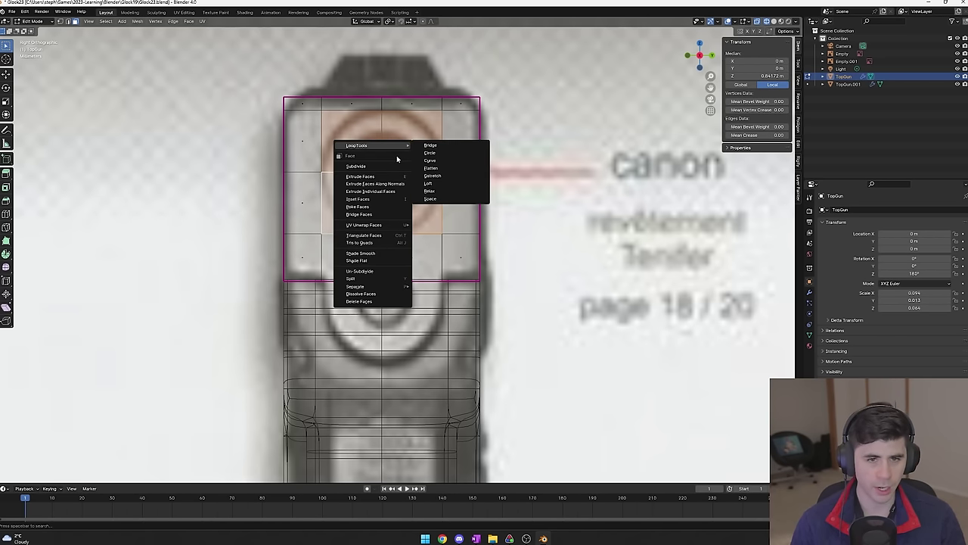
pyautogui.click(454, 151)
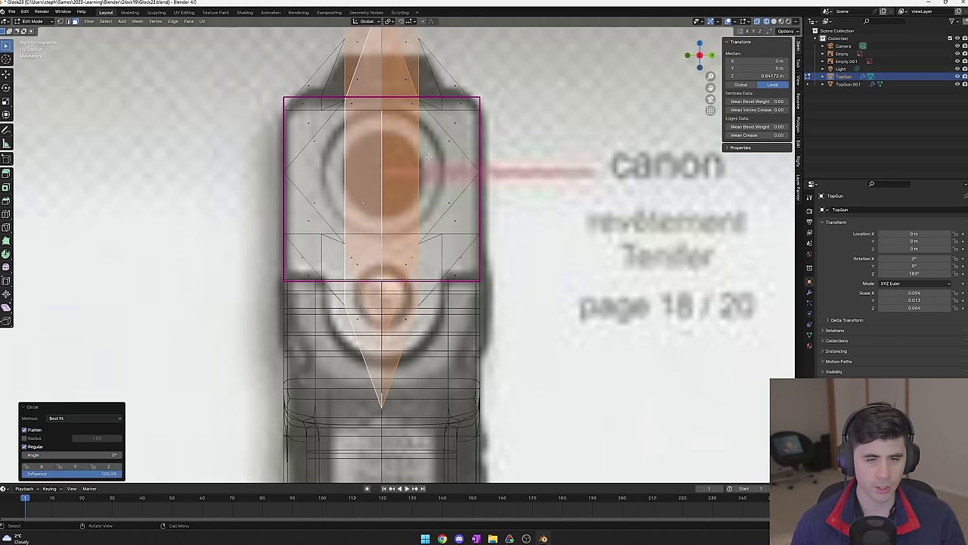
pyautogui.moveTo(501, 173); pyautogui.dragTo(504, 251, button='middle')
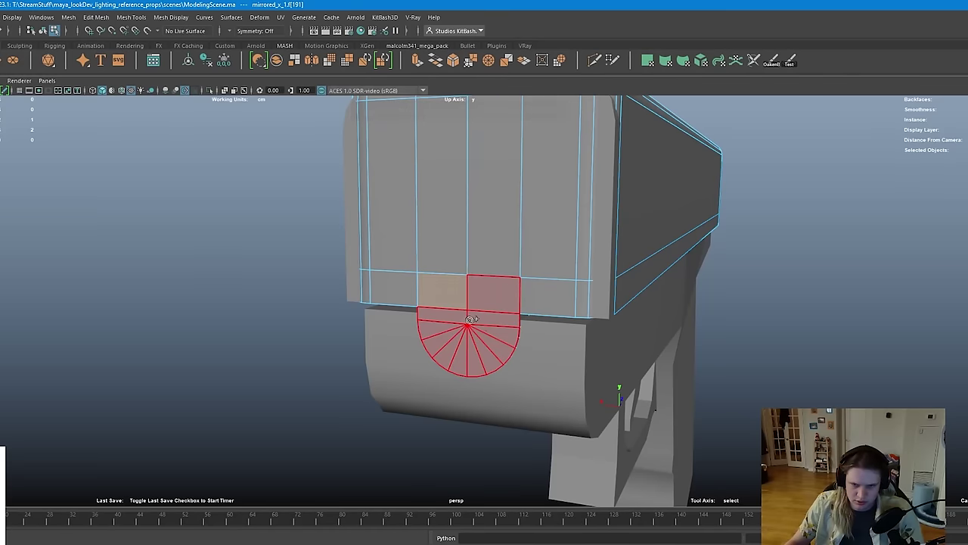
# Inset and circularize the faces below the slide, extrude them into a ring, and return to object mode
pyautogui.moveTo(493, 332); pyautogui.dragTo(449, 329)
pyautogui.scroll(3, 421, 364)
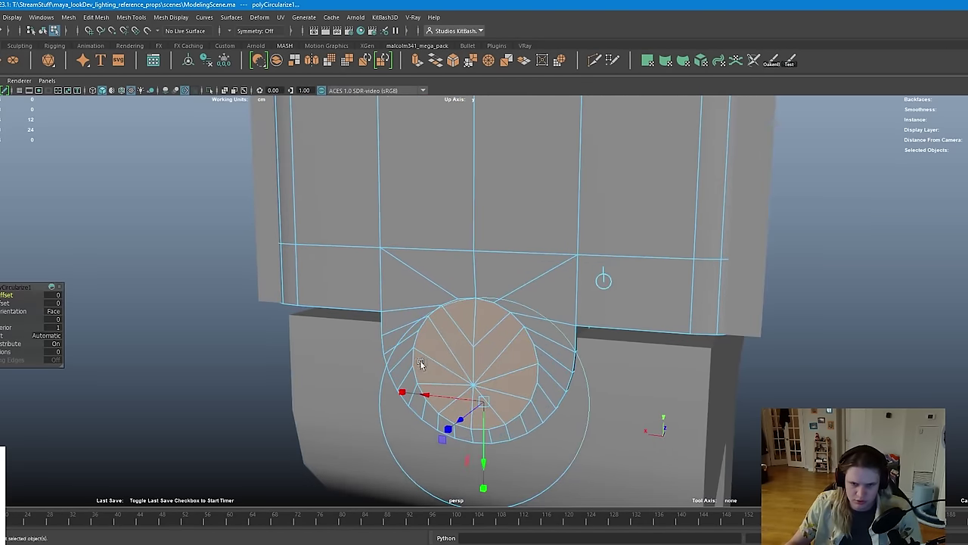
pyautogui.press('g')
pyautogui.keyDown('alt'); pyautogui.moveTo(482, 374); pyautogui.dragTo(465, 325); pyautogui.keyUp('alt')
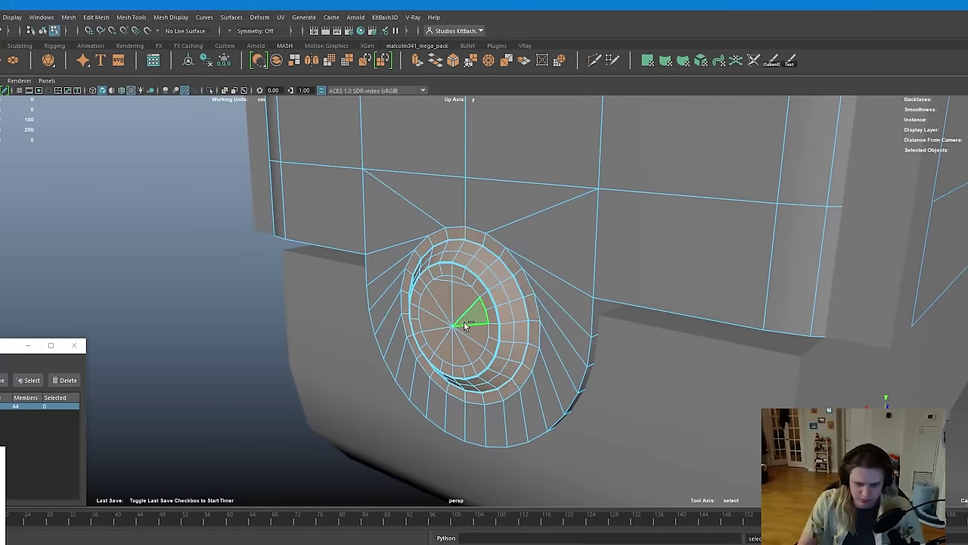
pyautogui.hotkey('ctrl', 'e')
pyautogui.scroll(-3, 417, 231)
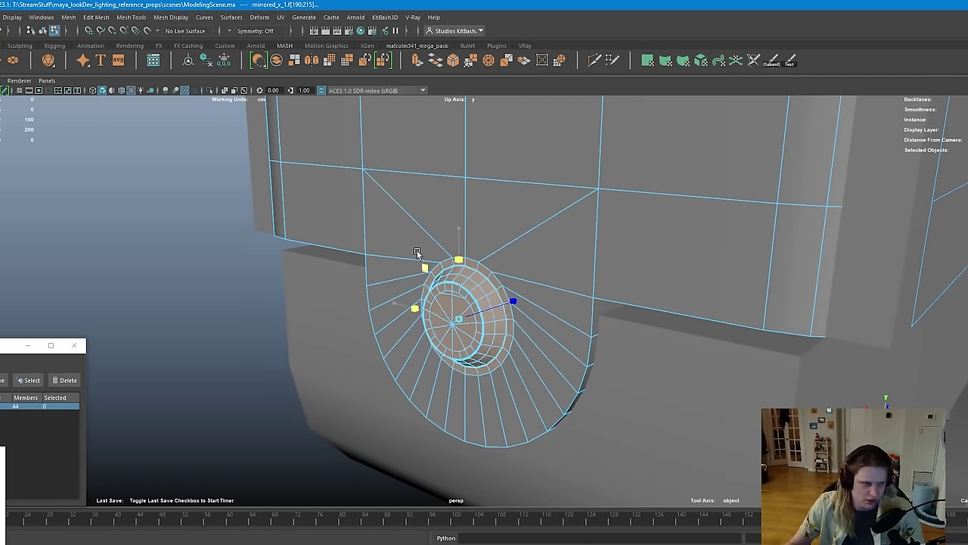
pyautogui.press('F8')
pyautogui.keyDown('alt'); pyautogui.moveTo(421, 259); pyautogui.dragTo(456, 306); pyautogui.keyUp('alt')
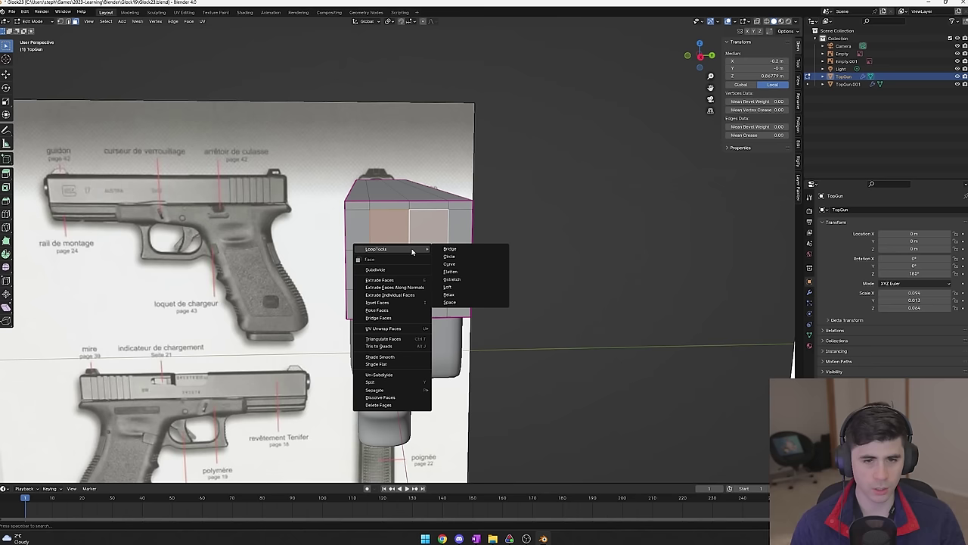
# Round the slide's front faces into a circle with LoopTools Circle
pyautogui.click(469, 255)
pyautogui.moveTo(469, 255); pyautogui.dragTo(451, 239, button='middle')
pyautogui.rightClick(452, 239)
pyautogui.moveTo(451, 239)
pyautogui.click(487, 243)
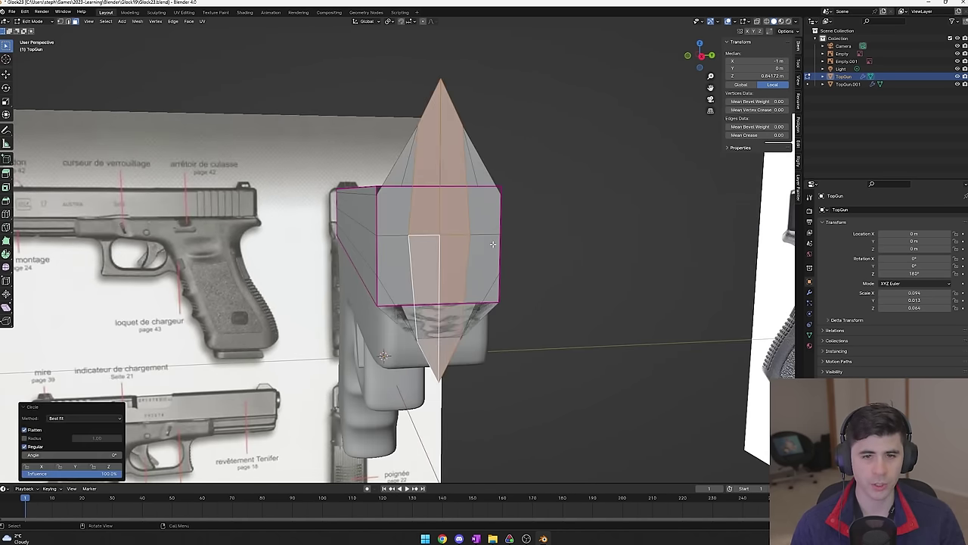
pyautogui.hotkey('ctrl', 'z')
pyautogui.press('KP_3')
pyautogui.rightClick(424, 159)
pyautogui.click(463, 165)
# Move the circle up along Z in front view to form the barrel opening
pyautogui.press('KP_1')
pyautogui.scroll(2, 267, 211)
pyautogui.press('g')
pyautogui.press('z')
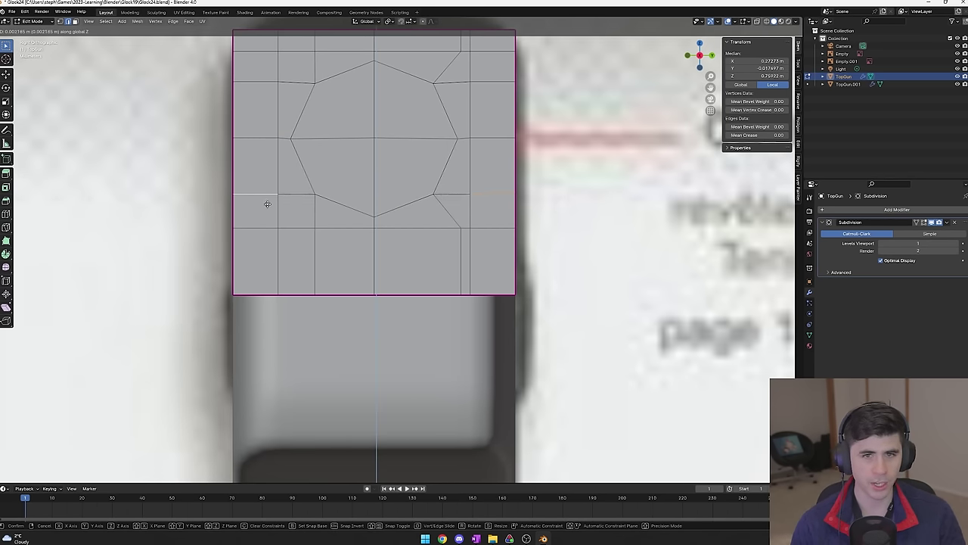
pyautogui.click(267, 203)
pyautogui.scroll(-2, 444, 243)
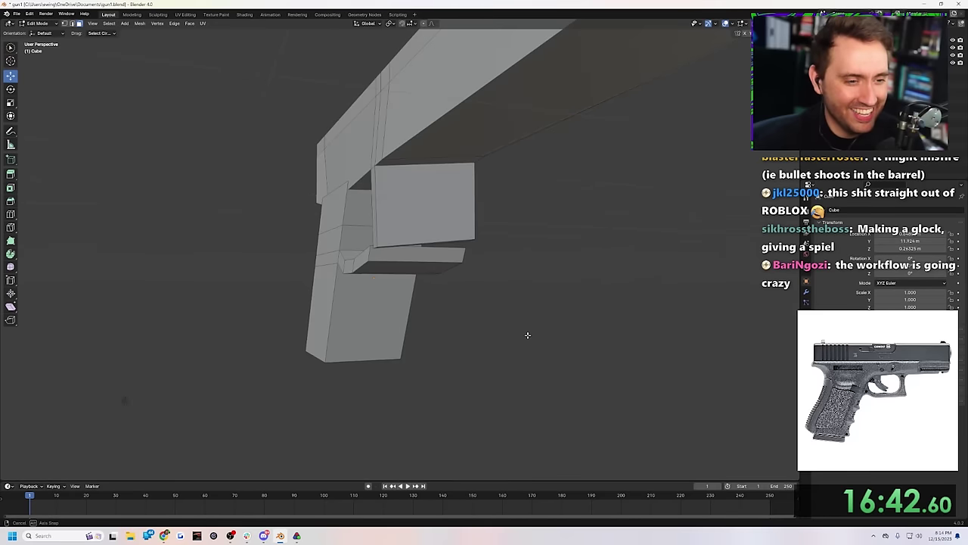
pyautogui.moveTo(528, 335); pyautogui.dragTo(381, 356, button='middle')
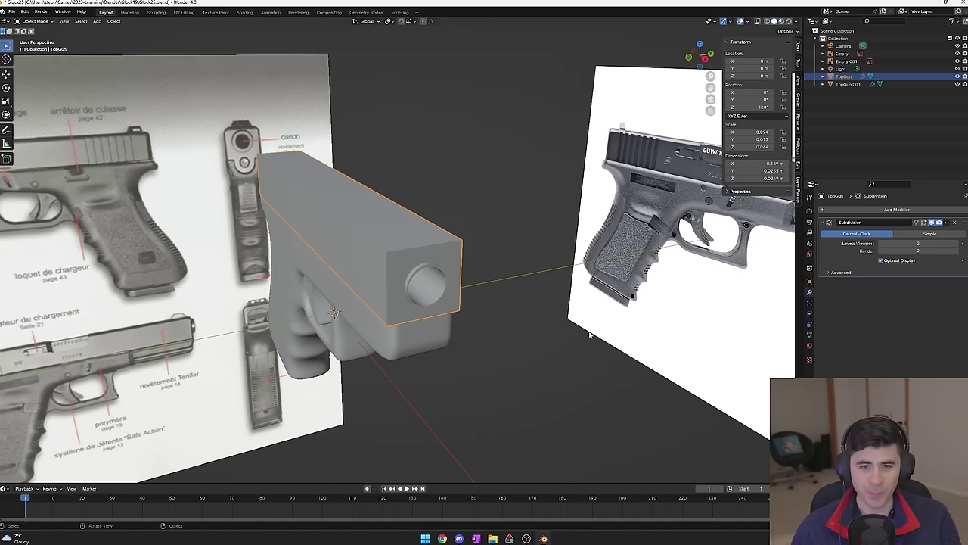
pyautogui.moveTo(592, 335); pyautogui.dragTo(601, 322, button='middle')
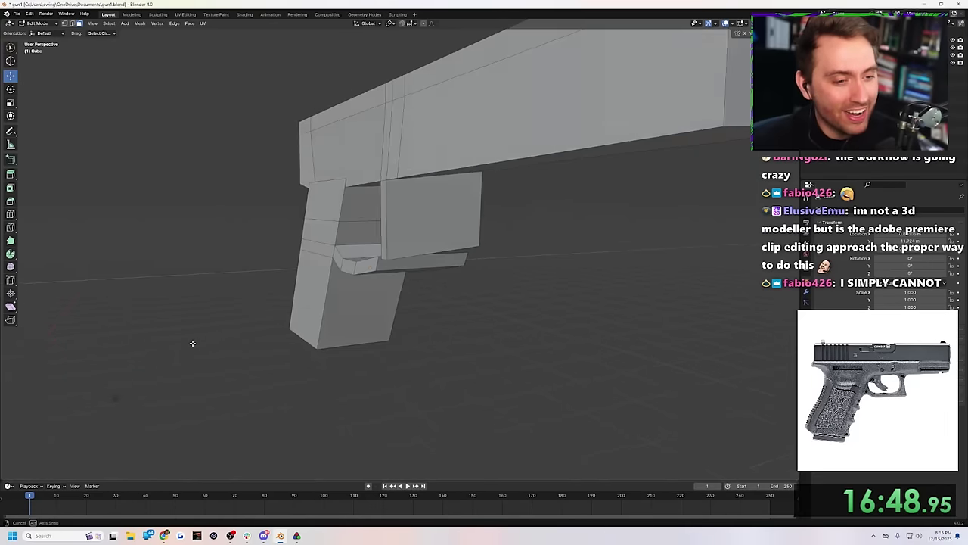
# Orbit and zoom around the bevelled gun mesh to inspect its spiky result
pyautogui.moveTo(192, 339); pyautogui.dragTo(631, 339, button='middle')
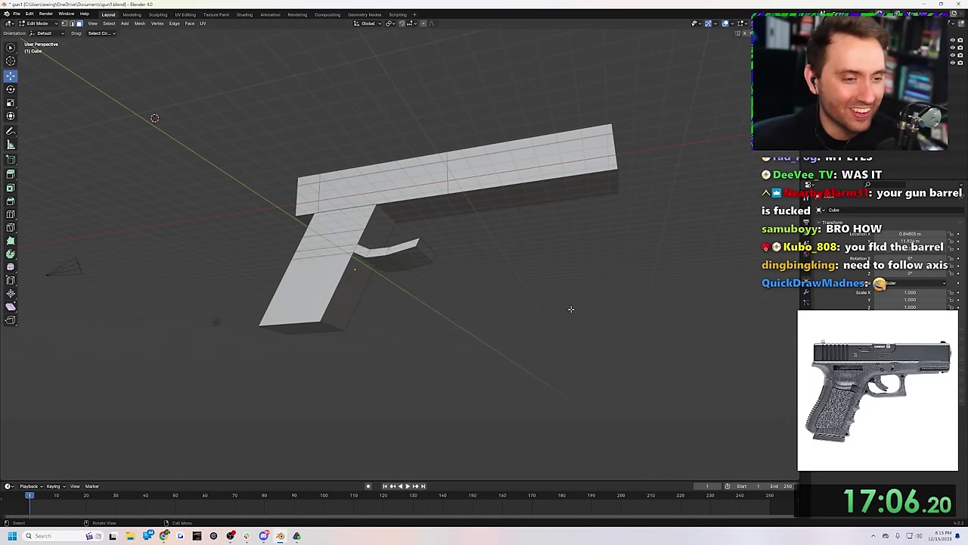
pyautogui.moveTo(571, 309); pyautogui.dragTo(588, 328, button='middle')
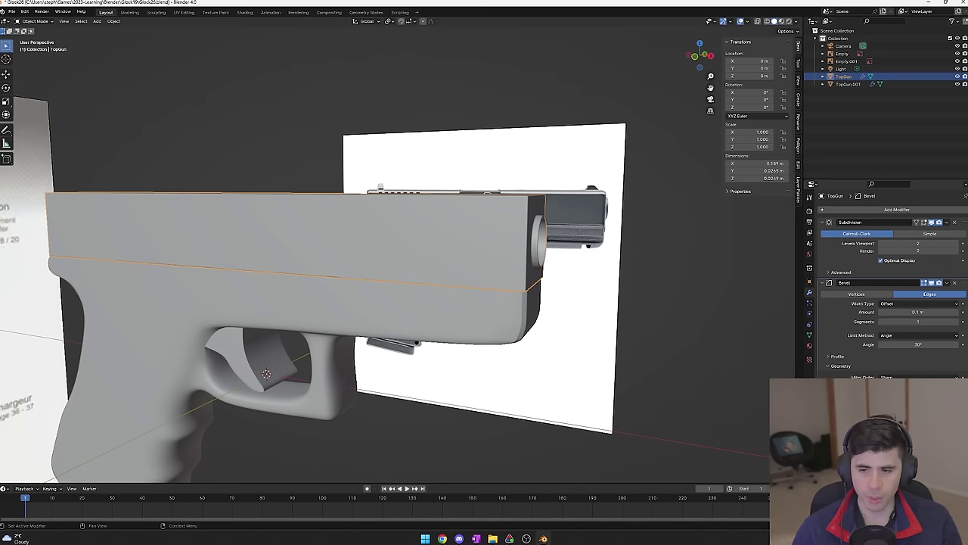
pyautogui.scroll(-8, 582, 331)
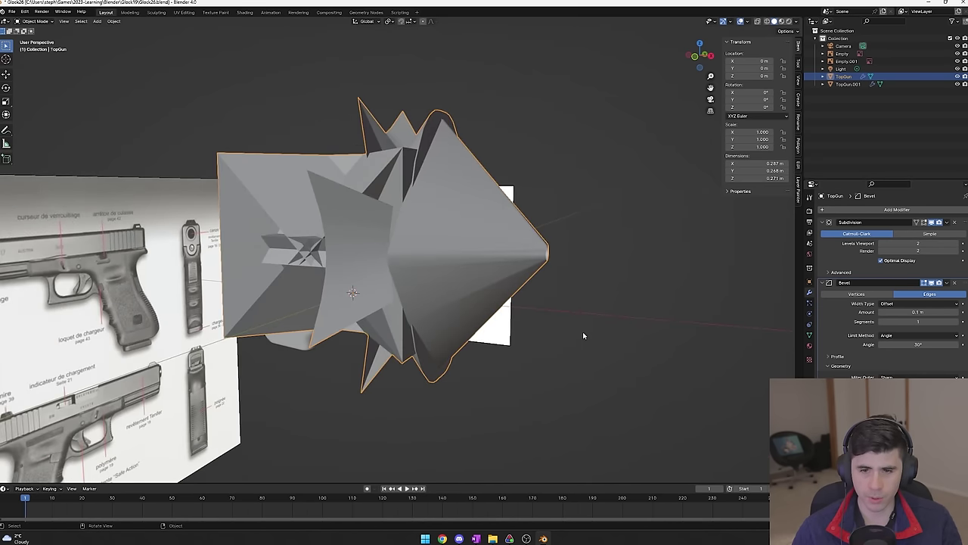
pyautogui.scroll(2, 583, 331)
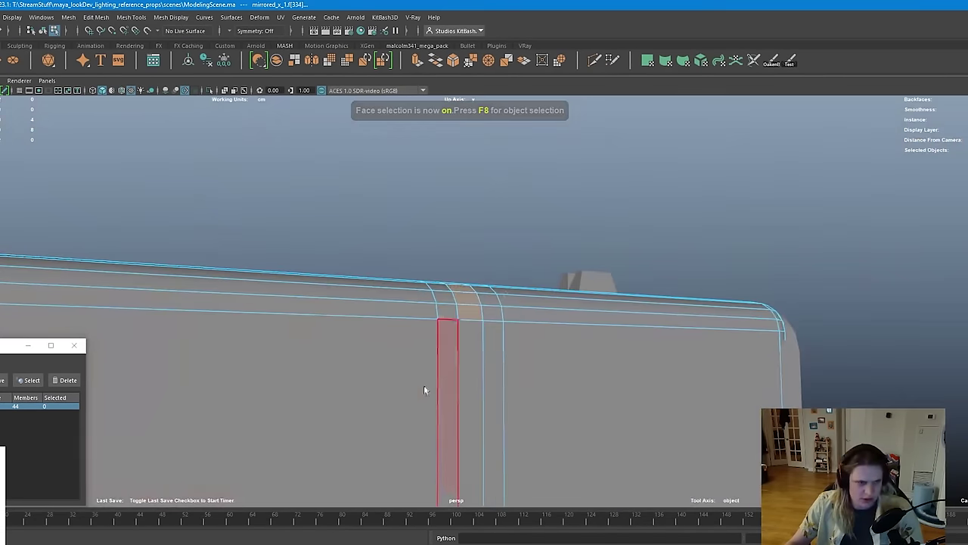
# Cut and connect new edges at the rear of the slide to outline a serration slot
pyautogui.keyDown('alt'); pyautogui.moveTo(424, 385); pyautogui.dragTo(541, 407); pyautogui.keyUp('alt')
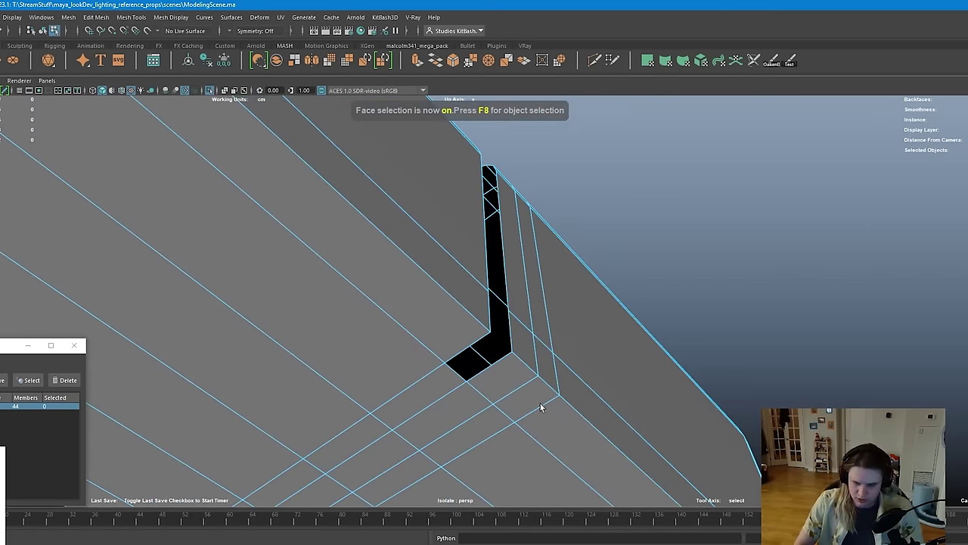
pyautogui.press('F9')
pyautogui.keyDown('alt'); pyautogui.moveTo(473, 414); pyautogui.dragTo(589, 353); pyautogui.keyUp('alt')
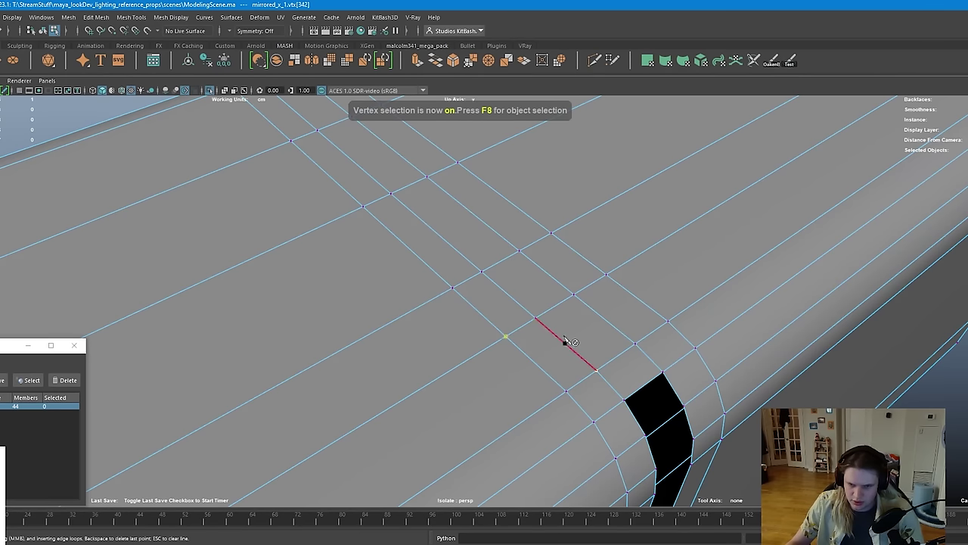
pyautogui.press('F10')
pyautogui.keyDown('alt'); pyautogui.moveTo(571, 330); pyautogui.dragTo(487, 288); pyautogui.keyUp('alt')
pyautogui.click(487, 289)
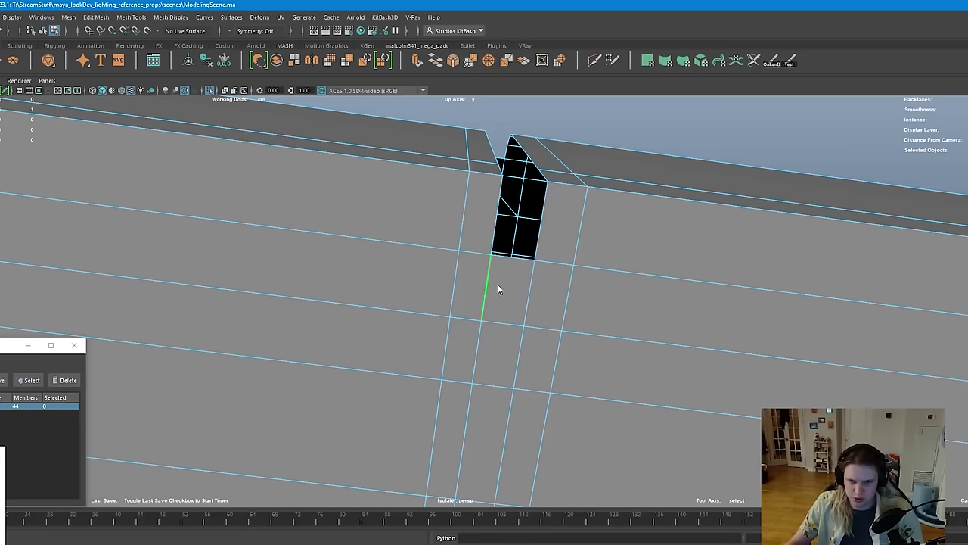
pyautogui.keyDown('shift'); pyautogui.moveTo(498, 284); pyautogui.dragTo(546, 322, button='right'); pyautogui.keyUp('shift')
pyautogui.press('F9')
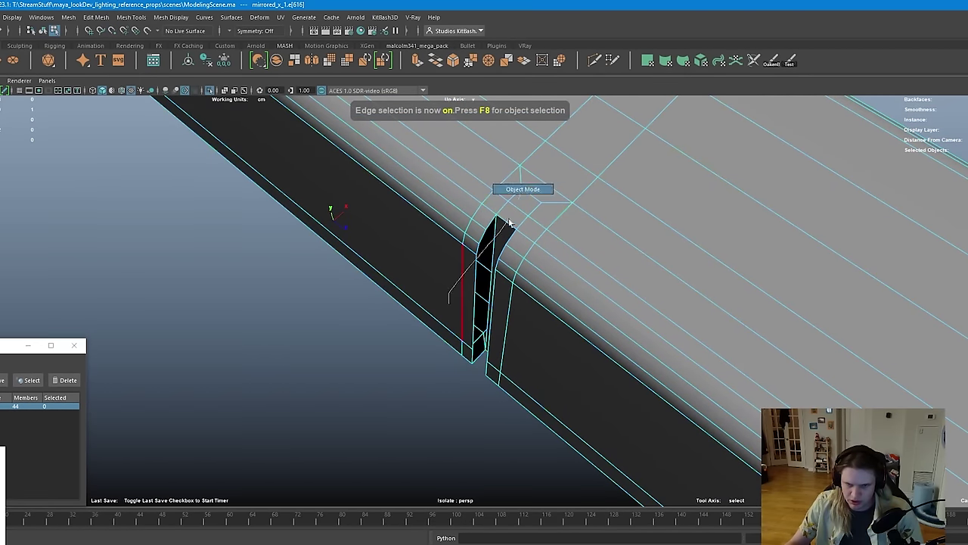
# Duplicate the slot cutter into a row of grooves and hide the reference image
pyautogui.keyDown('alt'); pyautogui.moveTo(511, 223); pyautogui.dragTo(442, 221); pyautogui.keyUp('alt')
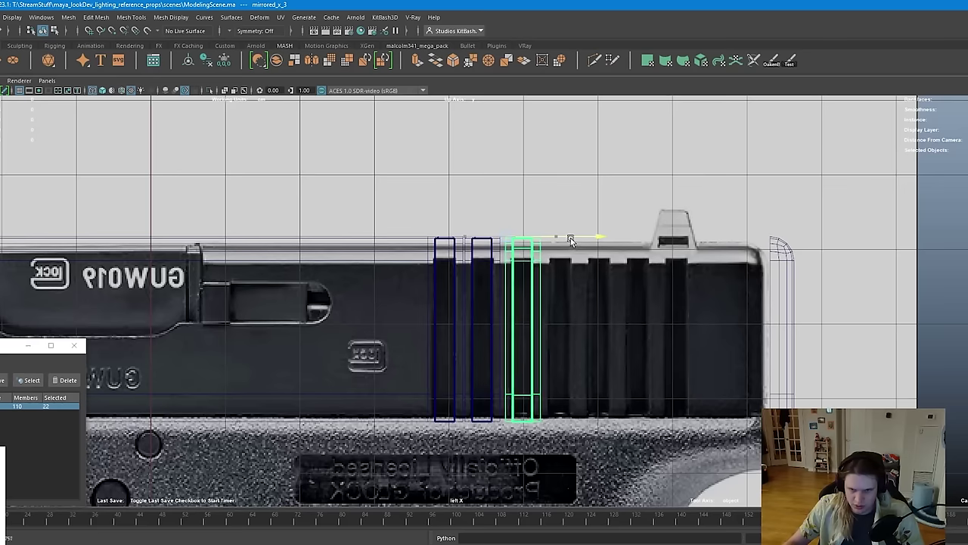
pyautogui.hotkey('shift', 'd')
pyautogui.hotkey('shift', 'd')
pyautogui.hotkey('shift', 'd')
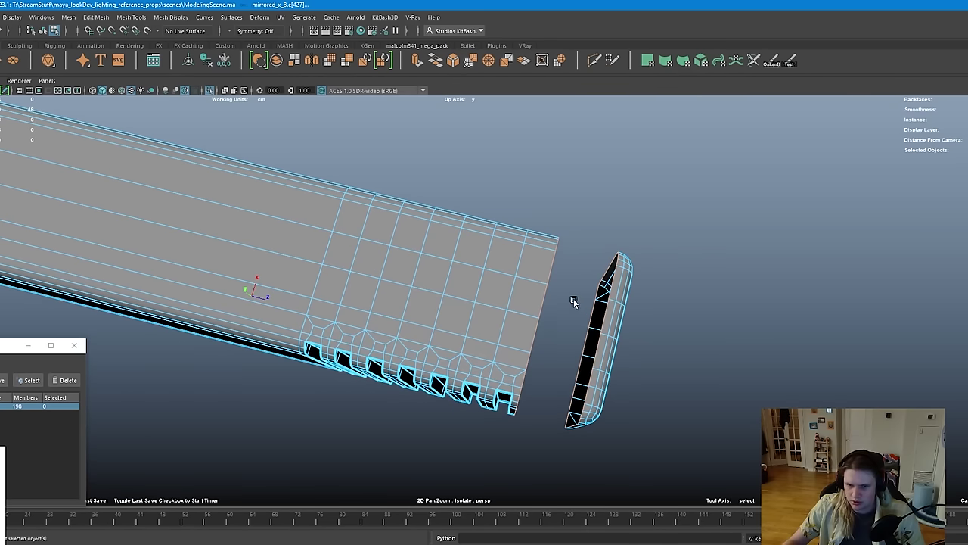
pyautogui.keyDown('alt'); pyautogui.moveTo(604, 201); pyautogui.dragTo(162, 245); pyautogui.keyUp('alt')
pyautogui.hotkey('ctrl', '1')
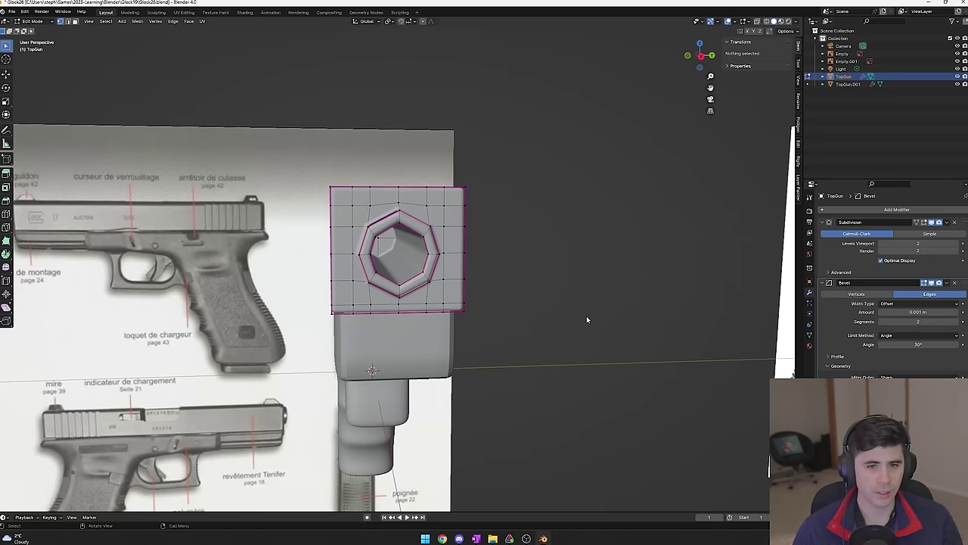
# Switch to Object Mode and set the Subdivision modifier's viewport level to 3
pyautogui.press('Tab')
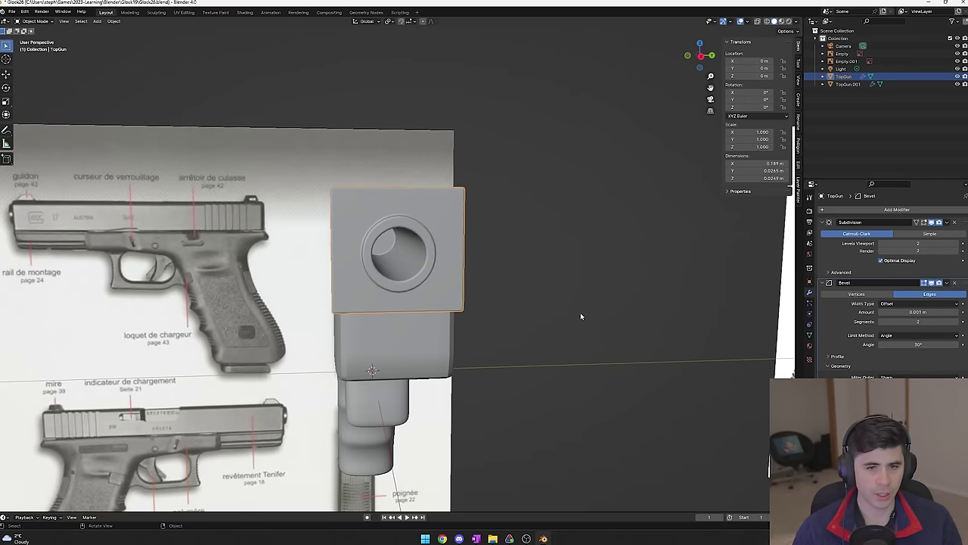
pyautogui.moveTo(582, 316)
pyautogui.mouseDown(button='middle')
pyautogui.moveTo(546, 306)
pyautogui.moveTo(559, 315)
pyautogui.moveTo(595, 302)
pyautogui.mouseUp(button='middle')
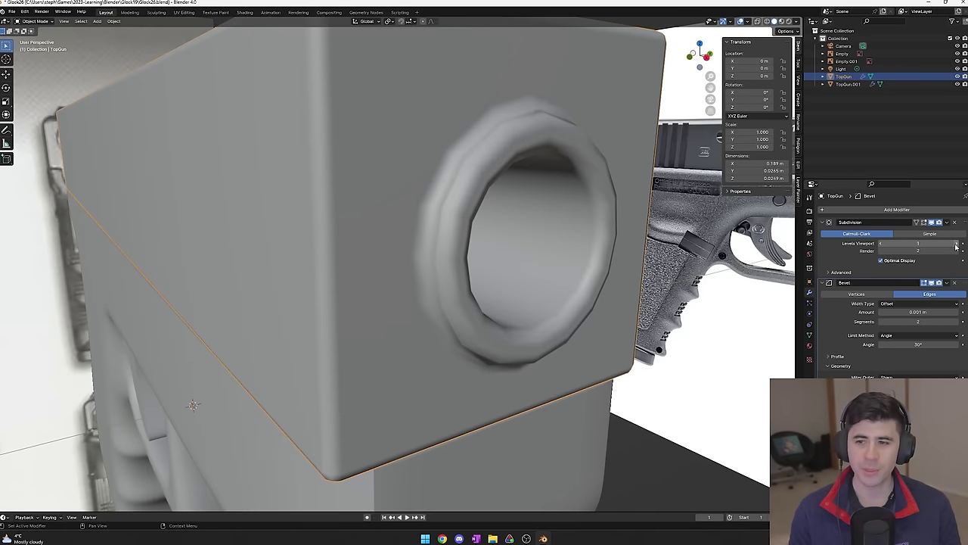
pyautogui.click(956, 244)
pyautogui.click(956, 244)
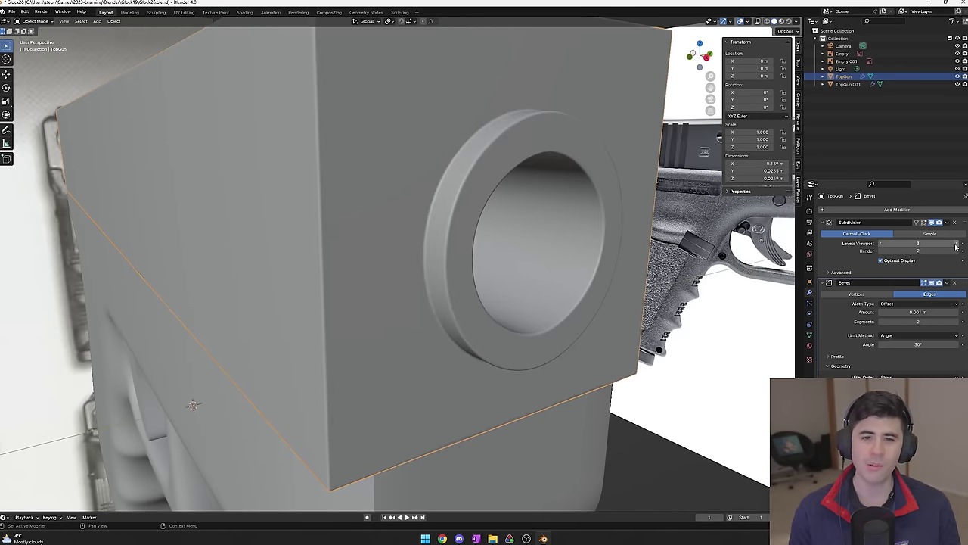
pyautogui.scroll(2, 488, 260)
pyautogui.moveTo(485, 257); pyautogui.dragTo(460, 255, button='middle')
pyautogui.scroll(2, 688, 315)
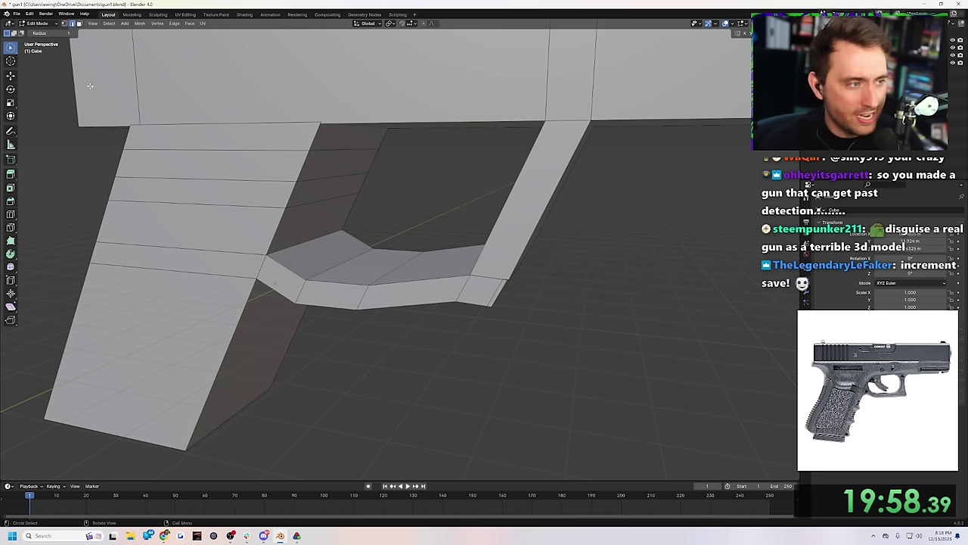
# Subdivide the narrow face at the top of the grip twice
pyautogui.rightClick(343, 209)
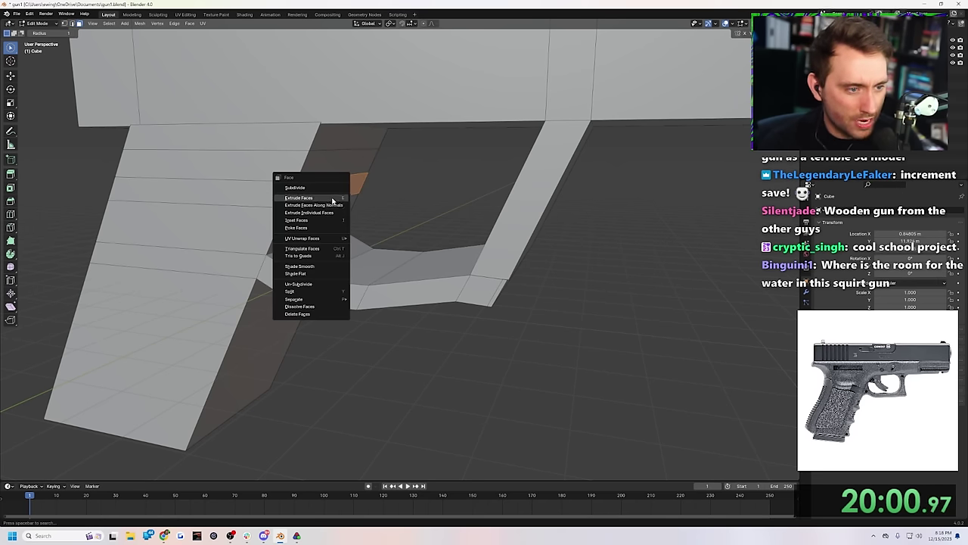
pyautogui.click(326, 190)
pyautogui.rightClick(341, 196)
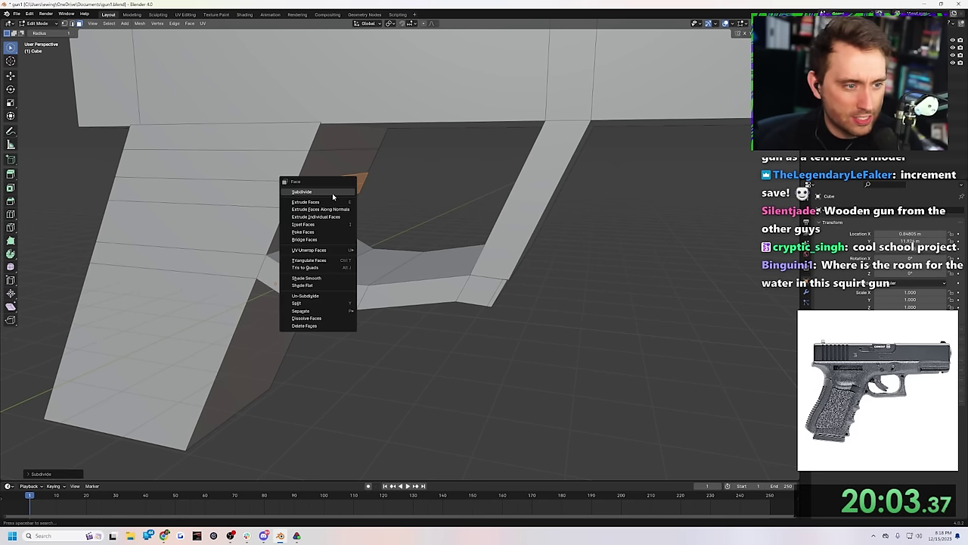
pyautogui.press('Escape')
pyautogui.rightClick(333, 194)
pyautogui.click(332, 189)
pyautogui.scroll(5, 384, 198)
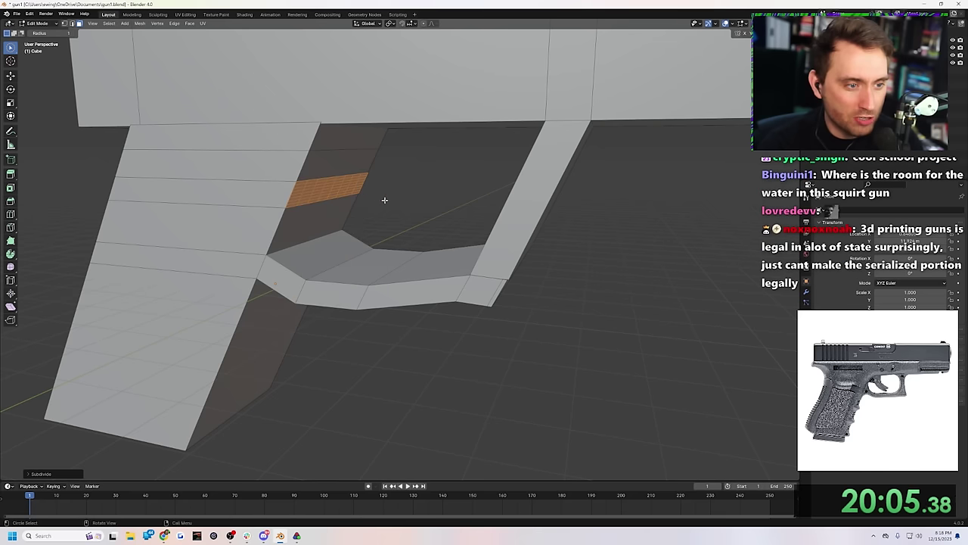
pyautogui.moveTo(386, 172)
pyautogui.mouseDown(button='middle')
pyautogui.moveTo(426, 181)
pyautogui.moveTo(422, 197)
pyautogui.moveTo(393, 171)
pyautogui.mouseUp(button='middle')
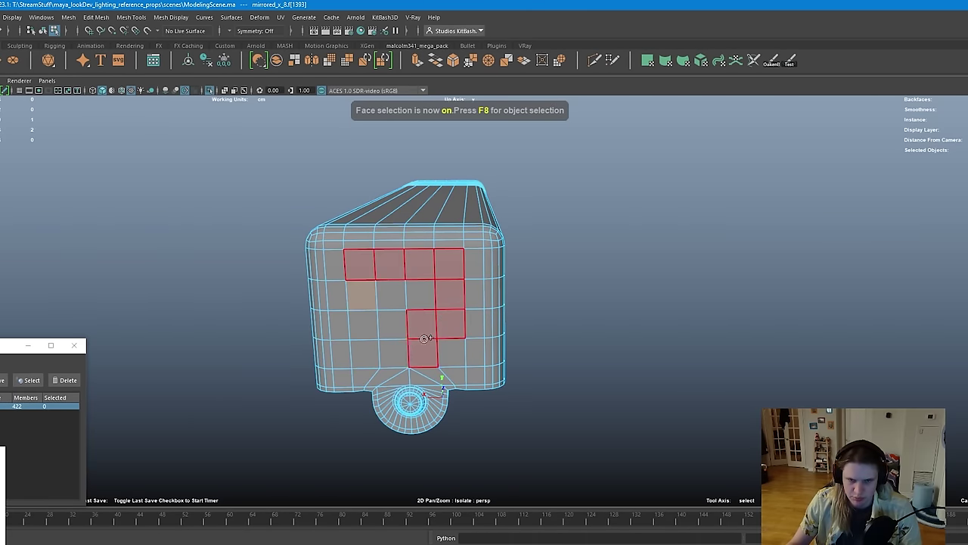
# Select a 4x4 block of barrel end faces and extrude it inward three times into a hole
pyautogui.keyDown('shift'); pyautogui.moveTo(425, 338); pyautogui.dragTo(355, 288); pyautogui.keyUp('shift')
pyautogui.keyDown('shift'); pyautogui.click(452, 354); pyautogui.keyUp('shift')
pyautogui.keyDown('shift'); pyautogui.click(362, 354); pyautogui.keyUp('shift')
pyautogui.hotkey('ctrl', 'e')
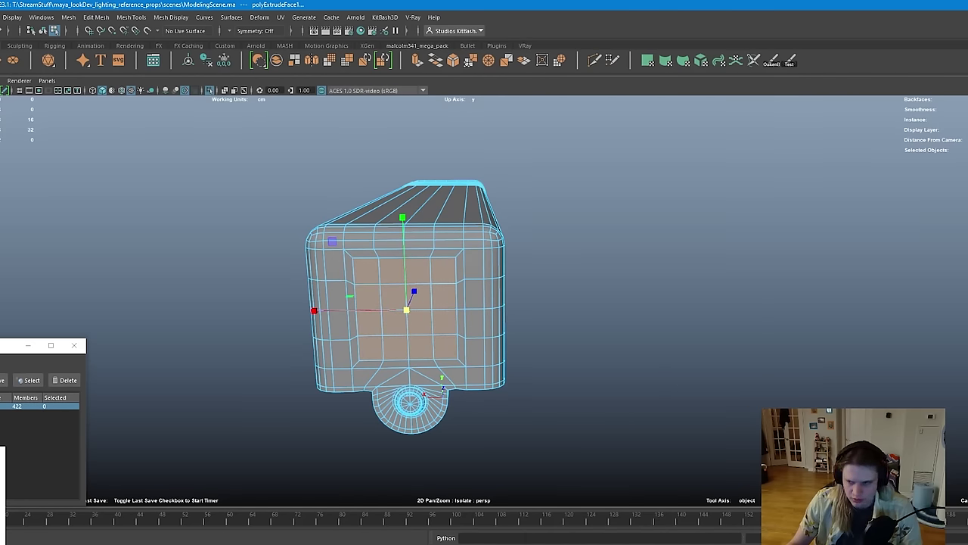
pyautogui.hotkey('ctrl', 'e')
pyautogui.keyDown('alt'); pyautogui.moveTo(568, 382); pyautogui.dragTo(454, 318); pyautogui.keyUp('alt')
pyautogui.hotkey('ctrl', 'e')
pyautogui.scroll(5, 522, 309)
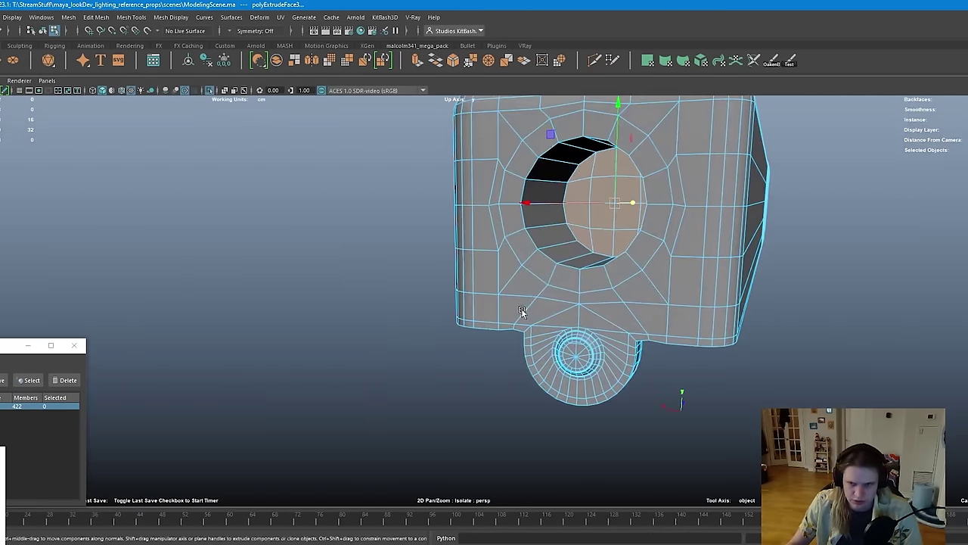
# Extrude the ring of faces around the hole and bevel it with fraction 0.25, 2 segments
pyautogui.press('F11')
pyautogui.doubleClick(519, 242)
pyautogui.keyDown('alt'); pyautogui.moveTo(508, 220); pyautogui.dragTo(466, 227); pyautogui.keyUp('alt')
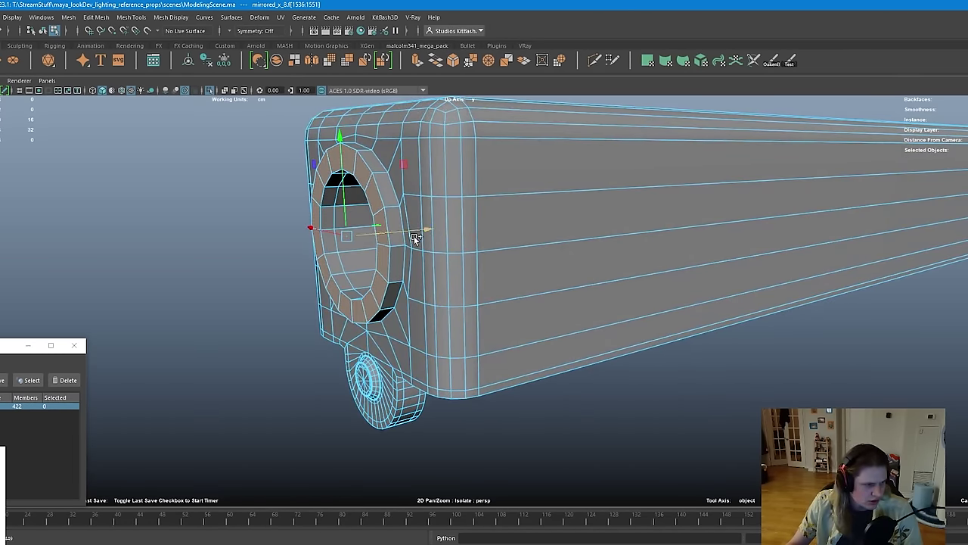
pyautogui.hotkey('ctrl', 'e')
pyautogui.scroll(3, 401, 254)
pyautogui.hotkey('ctrl', 'b')
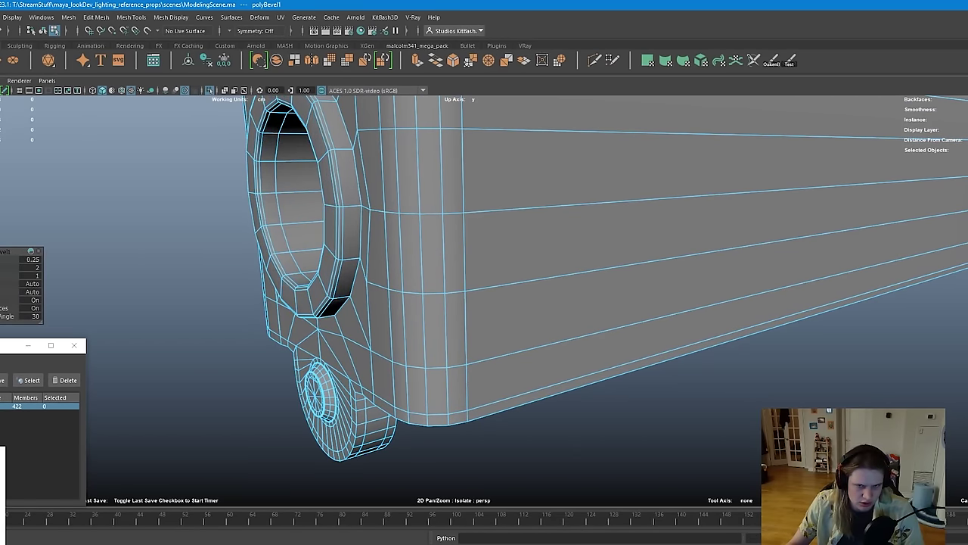
pyautogui.press('F8')
pyautogui.moveTo(454, 250)
pyautogui.keyDown('alt'); pyautogui.mouseDown()
pyautogui.moveTo(551, 291)
pyautogui.moveTo(496, 298)
pyautogui.mouseUp(); pyautogui.keyUp('alt')
pyautogui.click(496, 298)
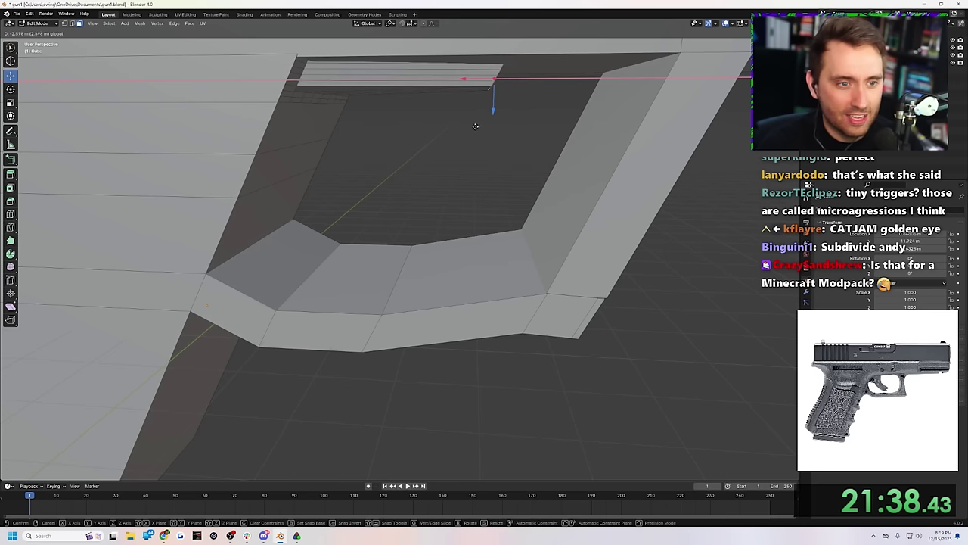
# Move the trigger strip's vertices down with X/Y/Z axis constraints to angle it into a trigger
pyautogui.press('y')
pyautogui.press('z')
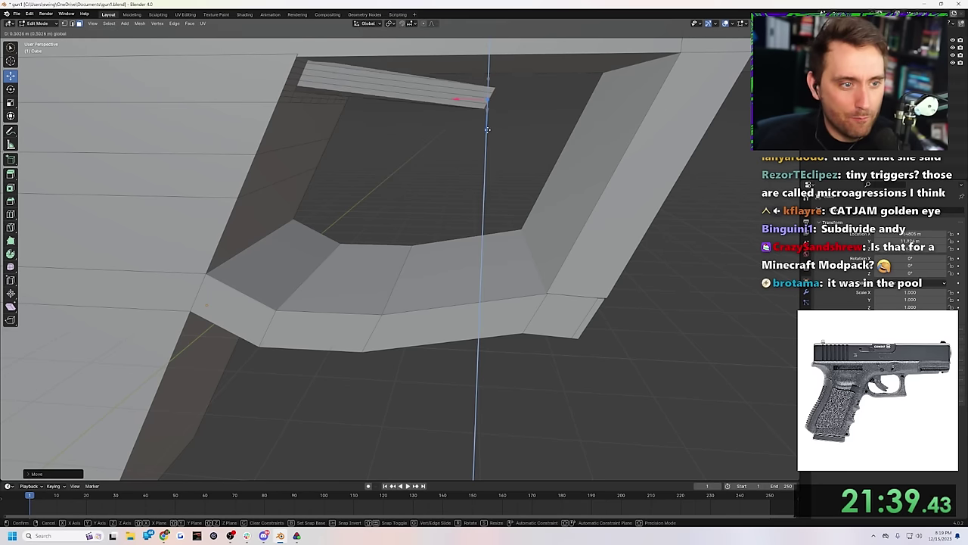
pyautogui.press('x')
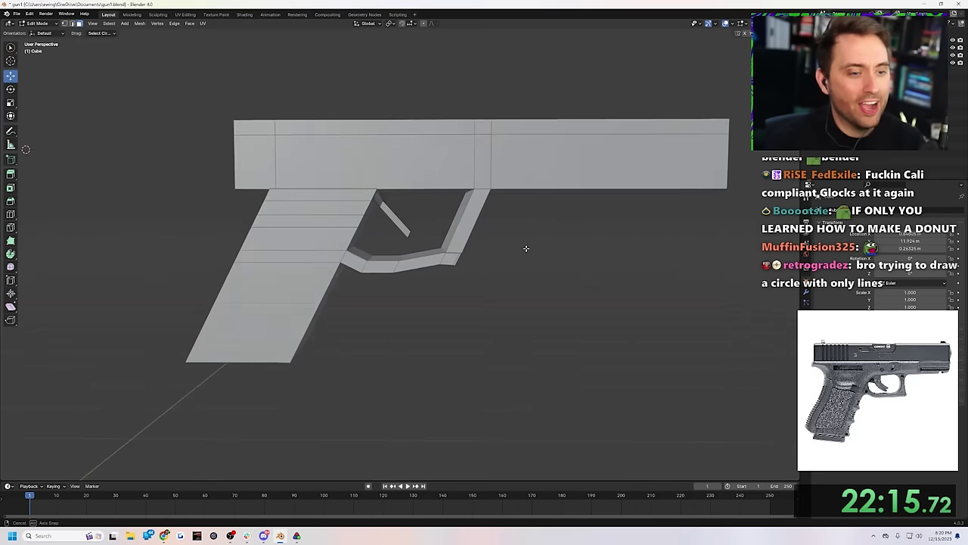
pyautogui.moveTo(525, 248)
pyautogui.mouseDown(button='middle')
pyautogui.moveTo(515, 245)
pyautogui.moveTo(538, 260)
pyautogui.mouseUp(button='middle')
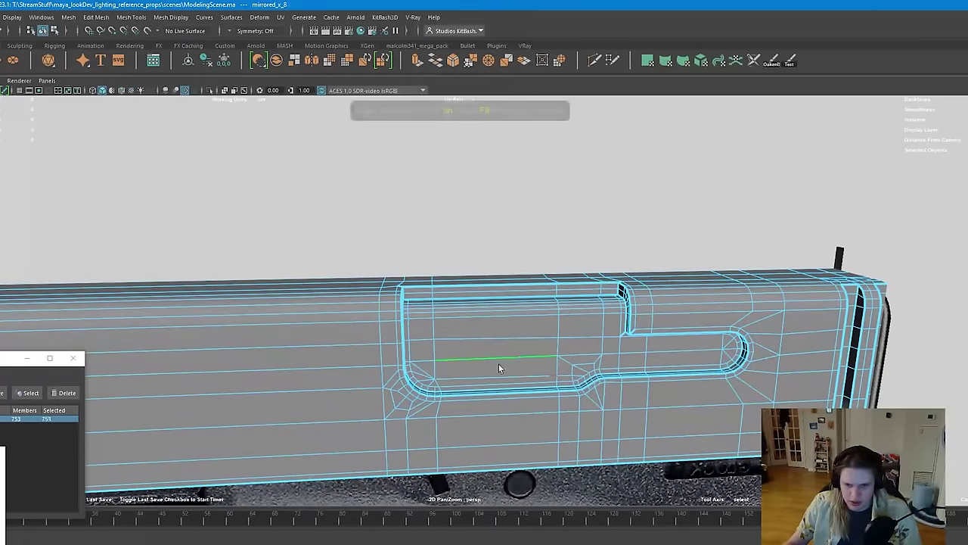
# Insert several edge loops across the pistol slide
pyautogui.click(545, 385)
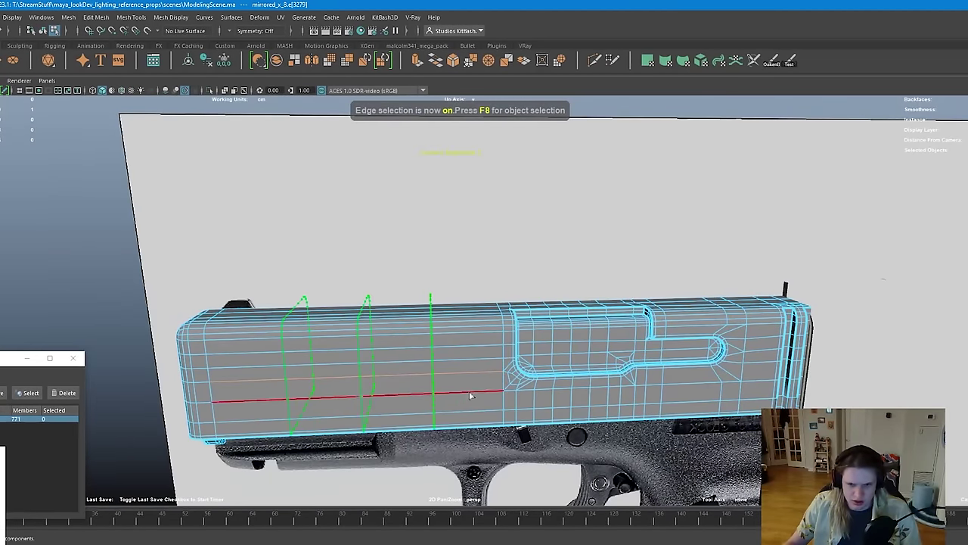
pyautogui.keyDown('alt'); pyautogui.moveTo(426, 367); pyautogui.dragTo(542, 342, button='middle'); pyautogui.keyUp('alt')
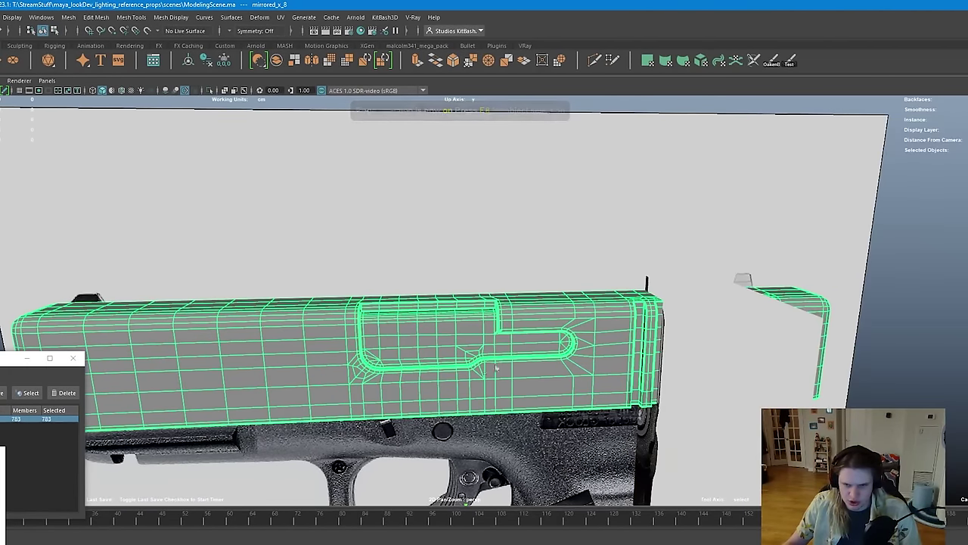
pyautogui.keyDown('shift'); pyautogui.moveTo(542, 342); pyautogui.dragTo(542, 342, button='right'); pyautogui.keyUp('shift')
pyautogui.keyDown('alt'); pyautogui.moveTo(676, 348); pyautogui.dragTo(517, 353, button='middle'); pyautogui.keyUp('alt')
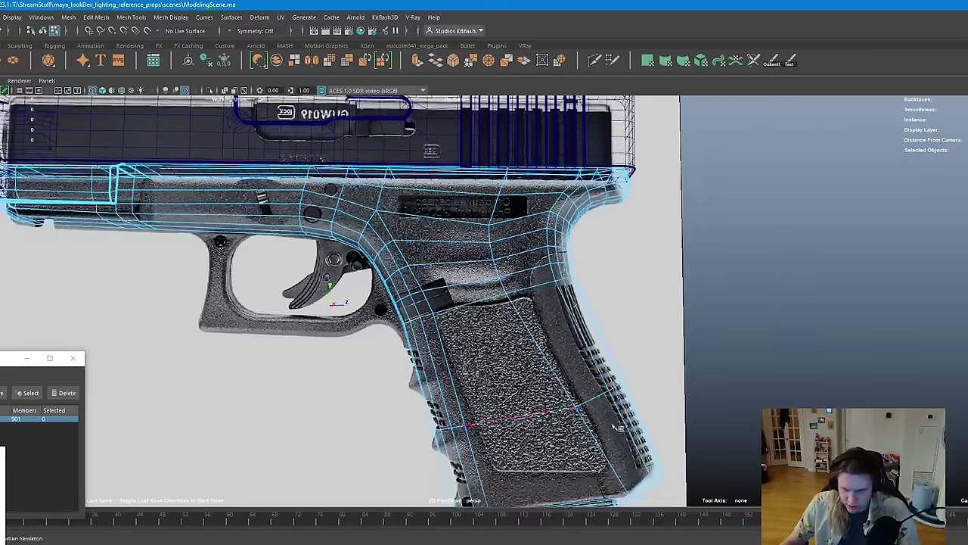
pyautogui.scroll(5, 544, 332)
# Bevel the selected edges on the grip with Ctrl+B
pyautogui.hotkey('ctrl', 'b')
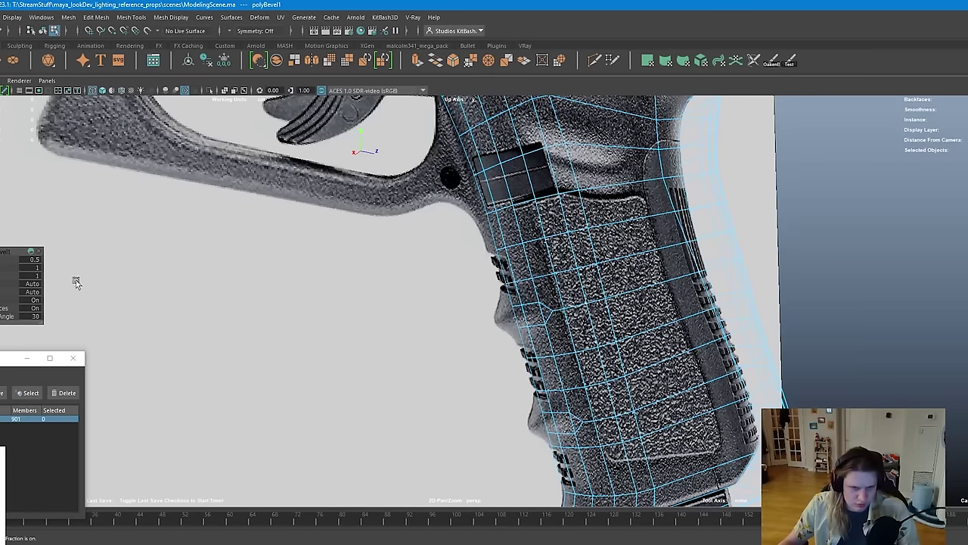
pyautogui.press('F10')
pyautogui.click(530, 316)
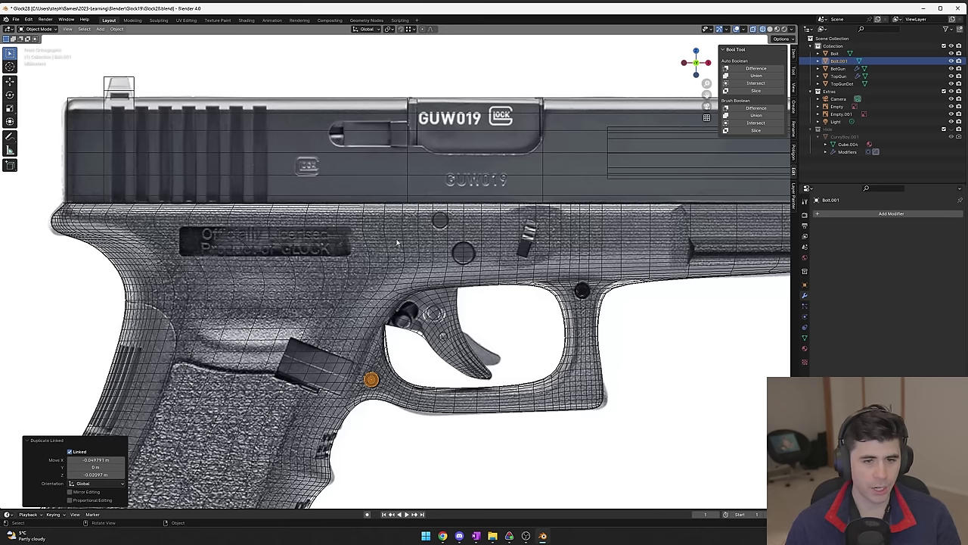
# Cut the long recess above the trigger into BotGun with a Brush Boolean Difference
pyautogui.scroll(-3, 396, 242)
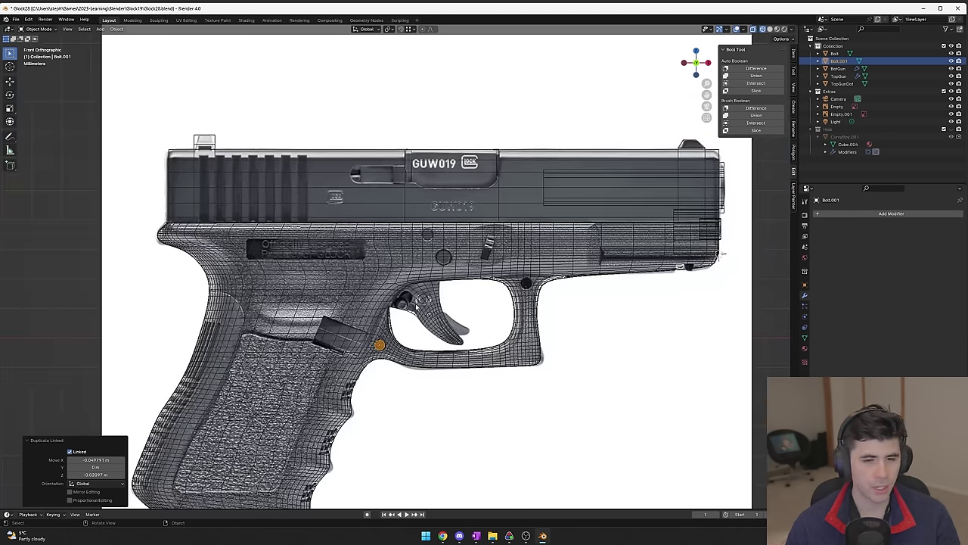
pyautogui.press('Tab')
pyautogui.press('Tab')
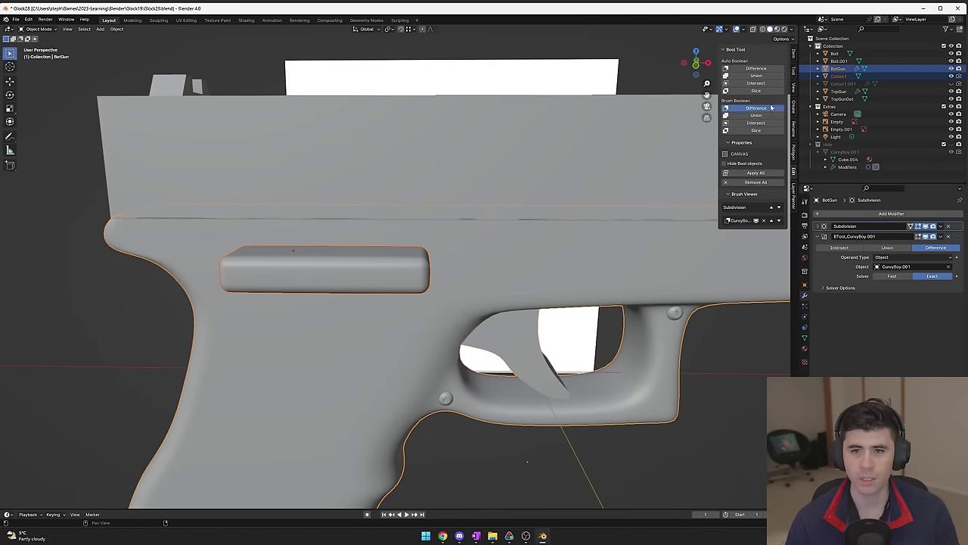
pyautogui.click(771, 109)
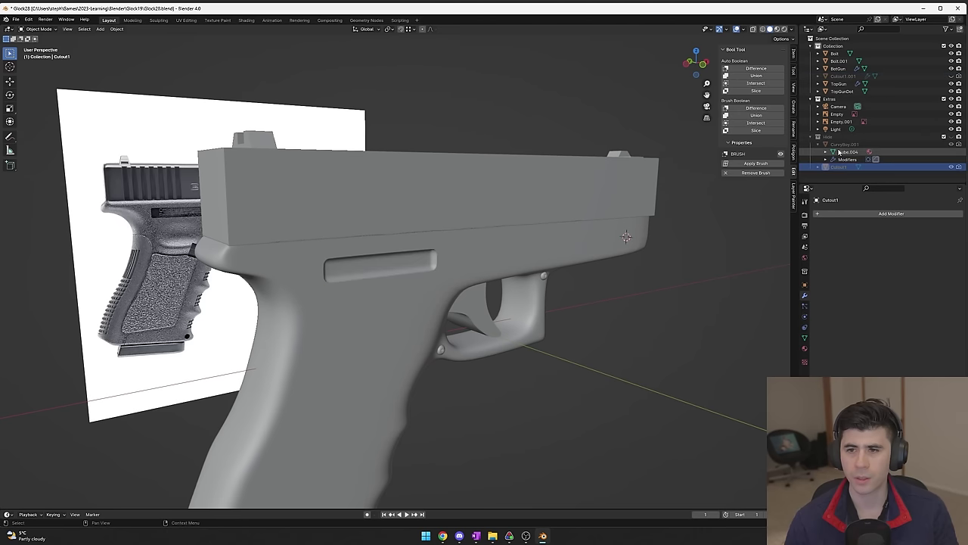
pyautogui.moveTo(673, 345)
pyautogui.mouseDown(button='middle')
pyautogui.moveTo(571, 355)
pyautogui.moveTo(557, 345)
pyautogui.moveTo(643, 330)
pyautogui.moveTo(660, 340)
pyautogui.mouseUp(button='middle')
# Lengthen the trigger strip by moving its vertex down and extruding it
pyautogui.click(557, 345)
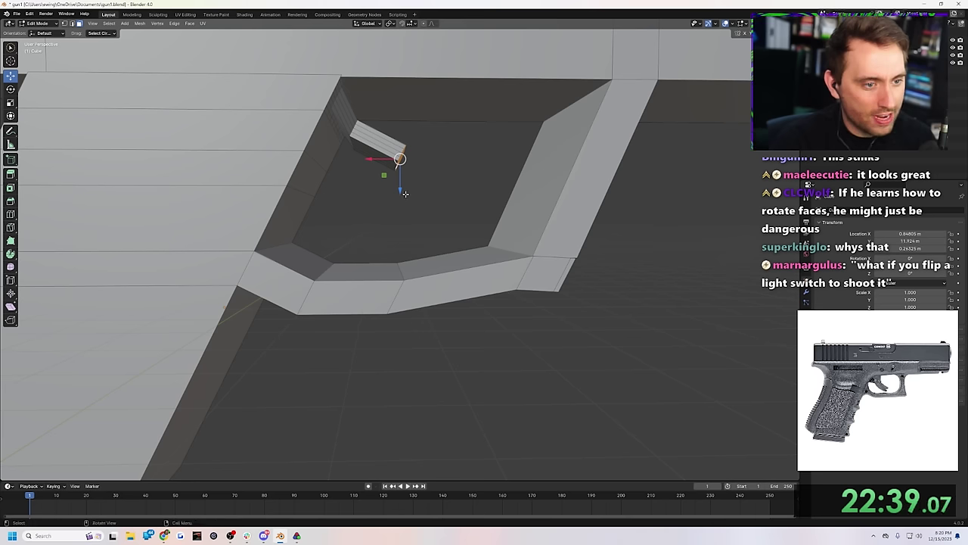
pyautogui.moveTo(404, 194); pyautogui.dragTo(379, 214)
pyautogui.press('e')
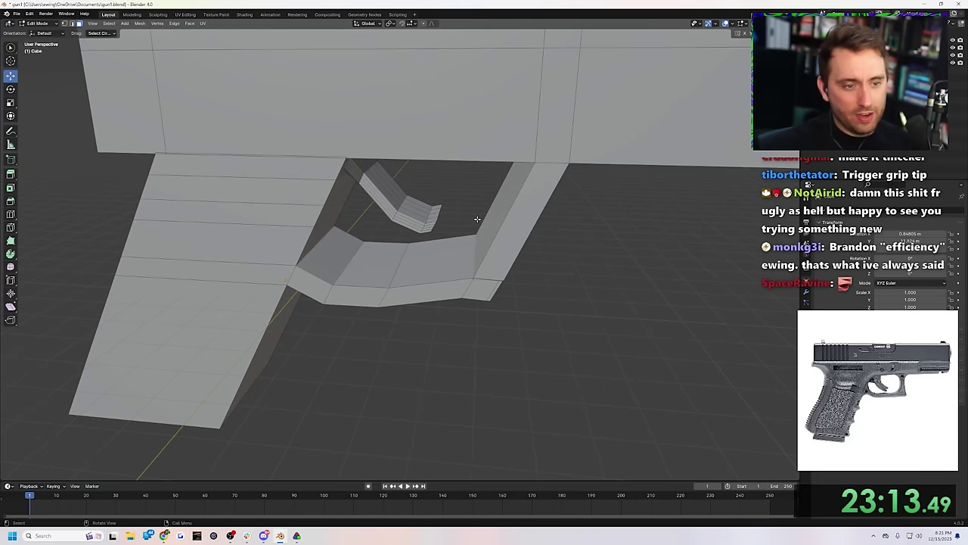
pyautogui.moveTo(477, 219); pyautogui.dragTo(477, 255, button='middle')
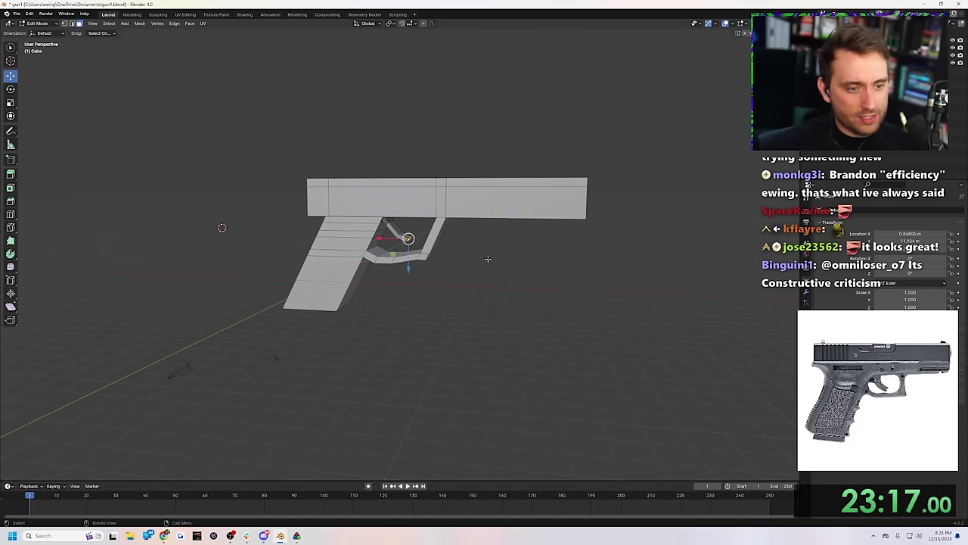
pyautogui.moveTo(522, 286); pyautogui.dragTo(528, 281, button='middle')
pyautogui.keyDown('alt'); pyautogui.moveTo(477, 294); pyautogui.dragTo(573, 292, button='middle'); pyautogui.keyUp('alt')
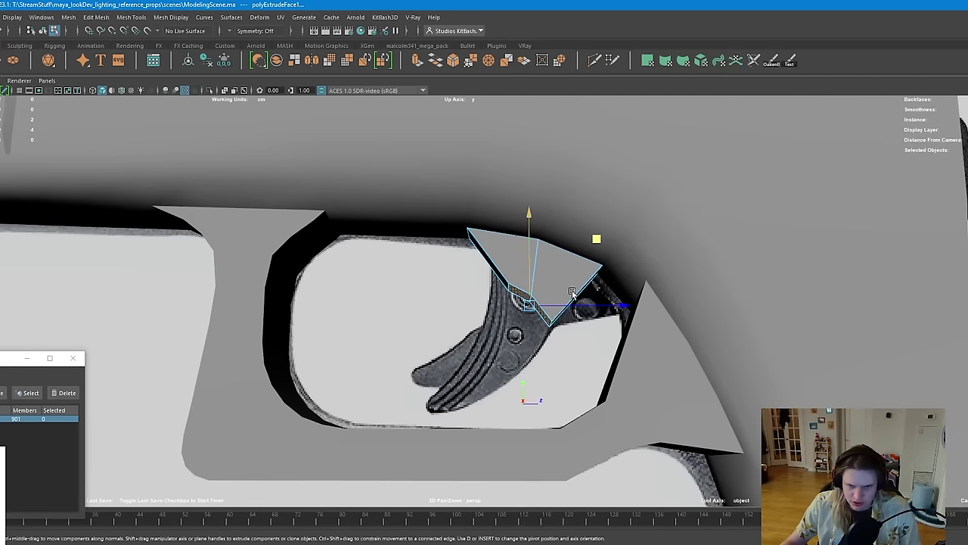
pyautogui.press('F8')
pyautogui.keyDown('alt'); pyautogui.moveTo(577, 282); pyautogui.dragTo(457, 309); pyautogui.keyUp('alt')
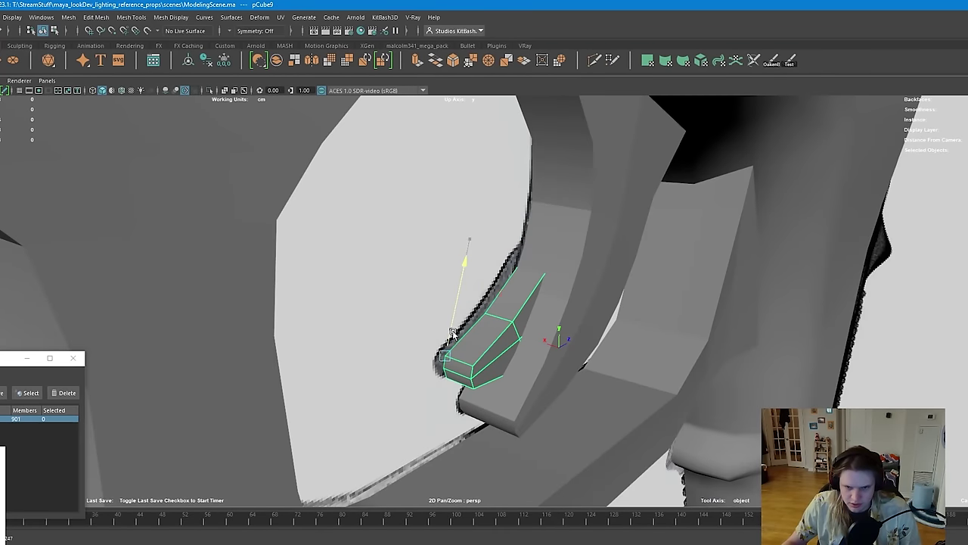
pyautogui.press('a')
pyautogui.keyDown('alt'); pyautogui.moveTo(616, 335); pyautogui.dragTo(661, 335); pyautogui.keyUp('alt')
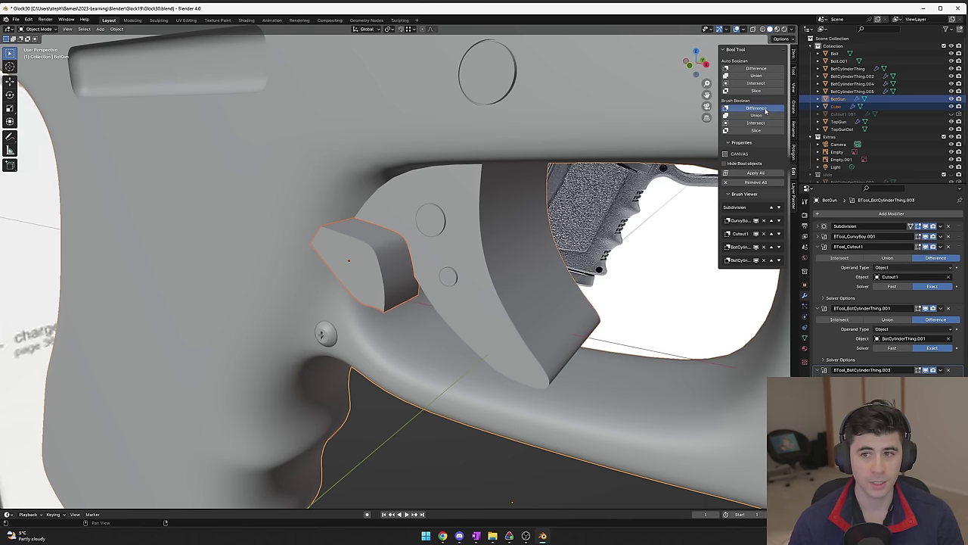
# Carve the trigger shape with a TriggerCut boolean difference
pyautogui.click(757, 109)
pyautogui.moveTo(651, 318); pyautogui.dragTo(573, 437, button='middle')
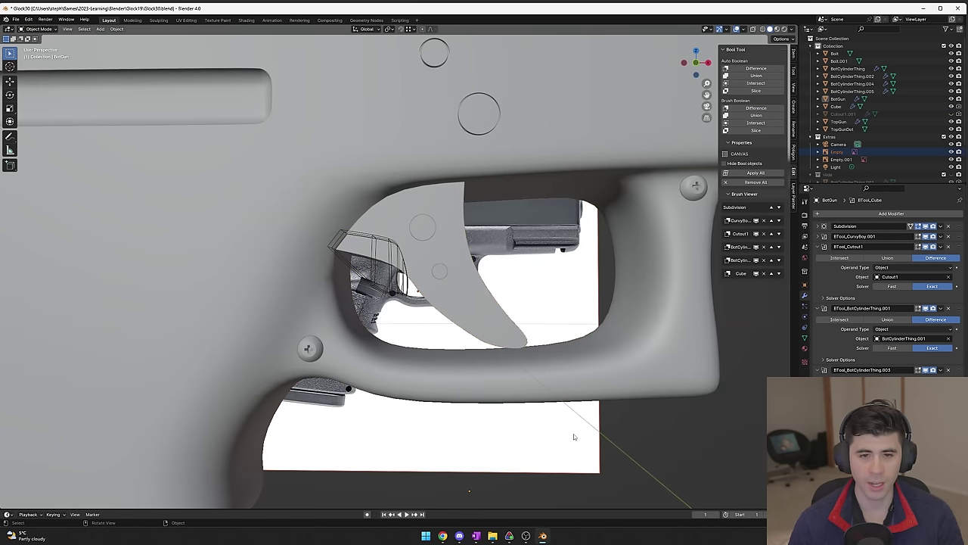
pyautogui.click(469, 344)
pyautogui.moveTo(468, 344); pyautogui.dragTo(405, 285, button='middle')
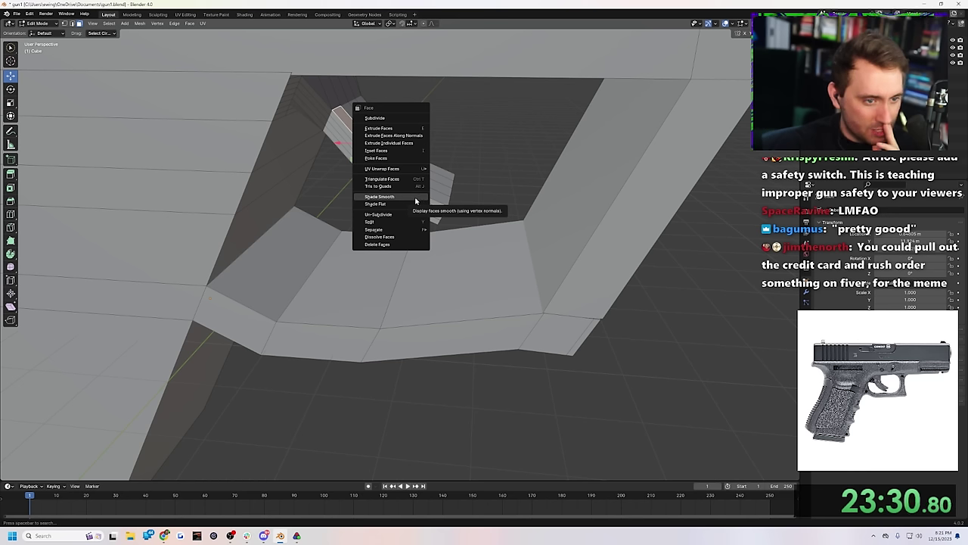
# Shade the trigger faces smooth, then set the gun back to Shade Flat
pyautogui.click(415, 199)
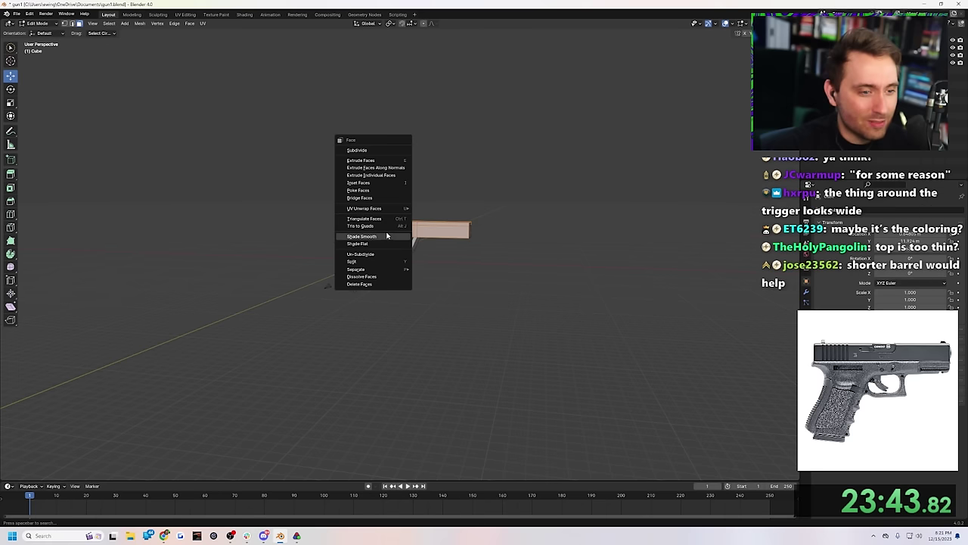
pyautogui.click(387, 237)
pyautogui.press('Tab')
pyautogui.scroll(3, 472, 304)
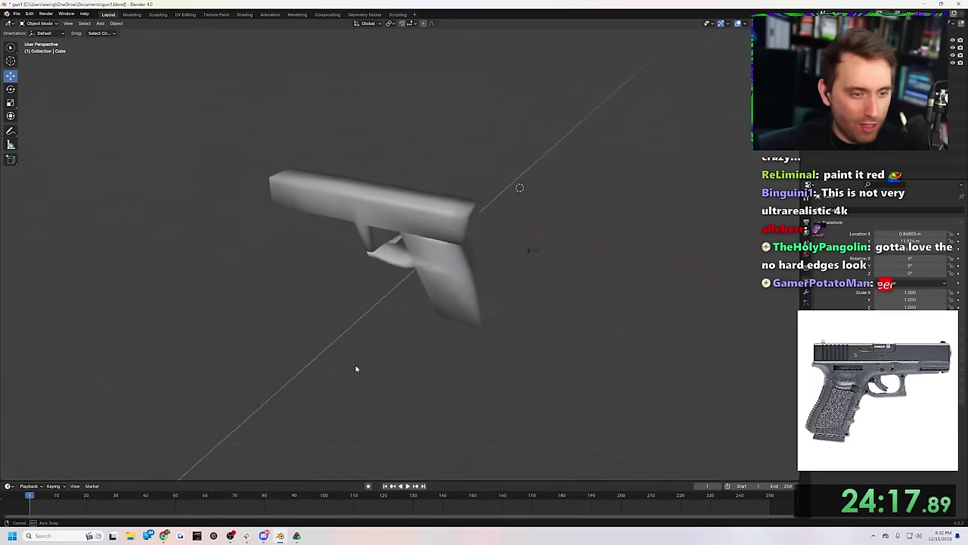
pyautogui.moveTo(356, 368); pyautogui.dragTo(566, 362, button='middle')
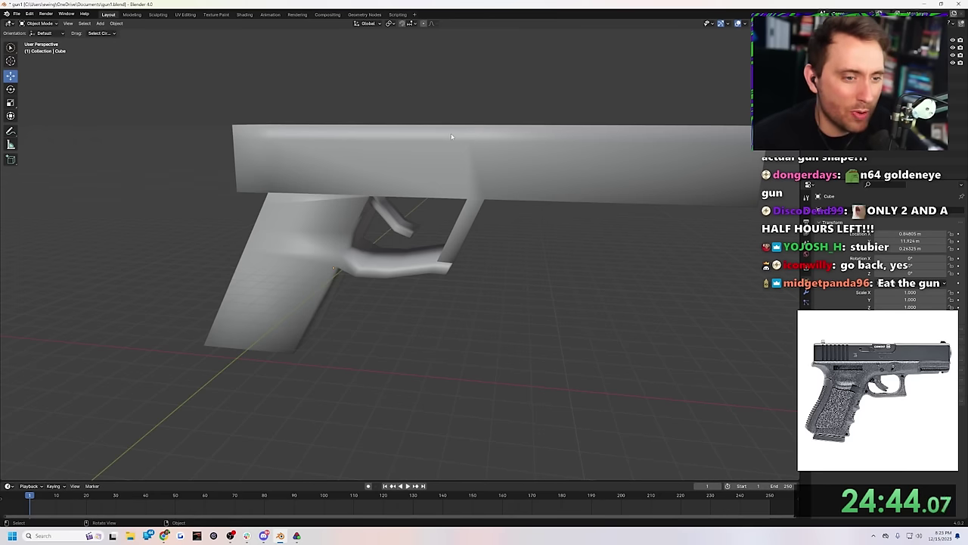
pyautogui.rightClick(478, 157)
pyautogui.click(455, 172)
pyautogui.moveTo(572, 266); pyautogui.dragTo(555, 299, button='middle')
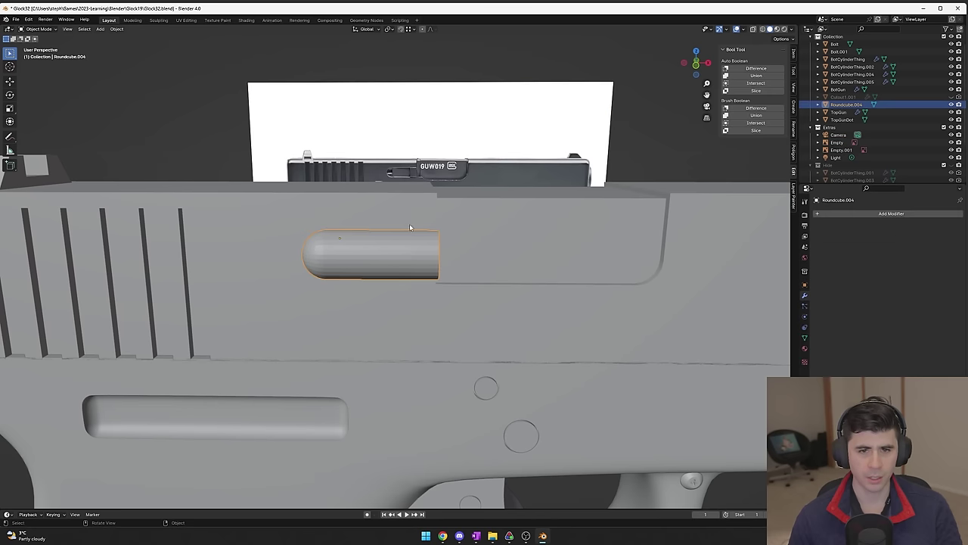
# Cut the rounded slot into the slide, then move to the Texture Paint workspace
pyautogui.keyDown('shift'); pyautogui.click(404, 209); pyautogui.keyUp('shift')
pyautogui.click(756, 108)
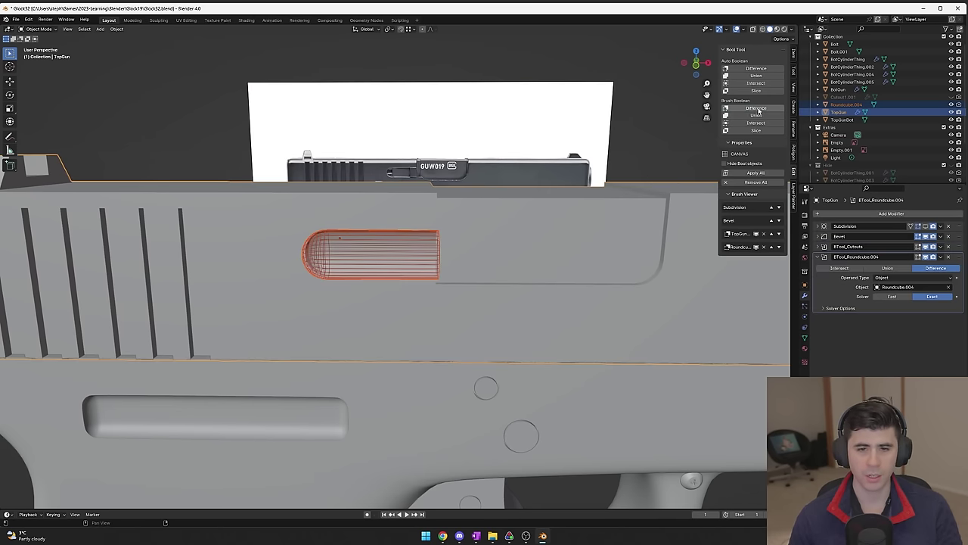
pyautogui.moveTo(540, 223); pyautogui.dragTo(464, 217, button='middle')
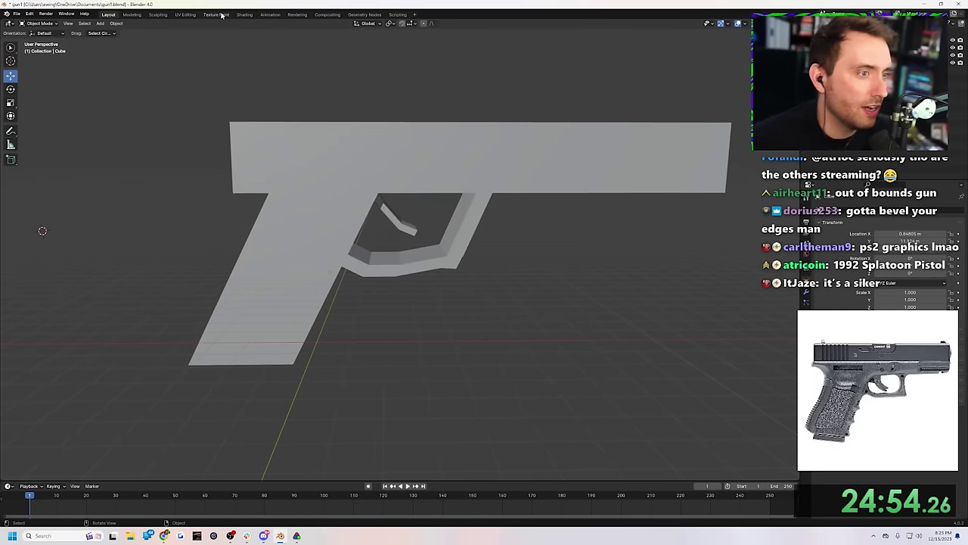
pyautogui.click(224, 15)
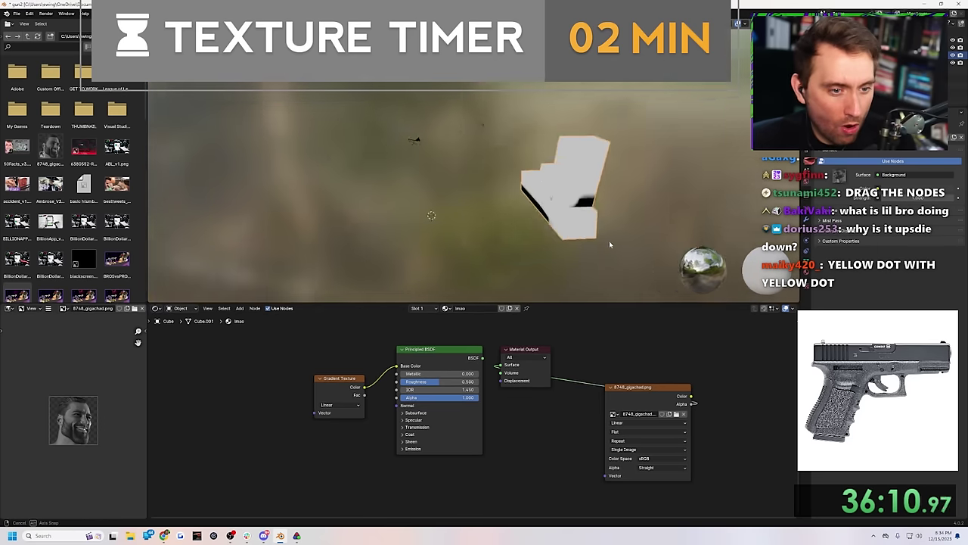
# Link the image colour into the material surface, then rotate the selected faces to slant the box gun
pyautogui.moveTo(693, 395); pyautogui.dragTo(591, 346)
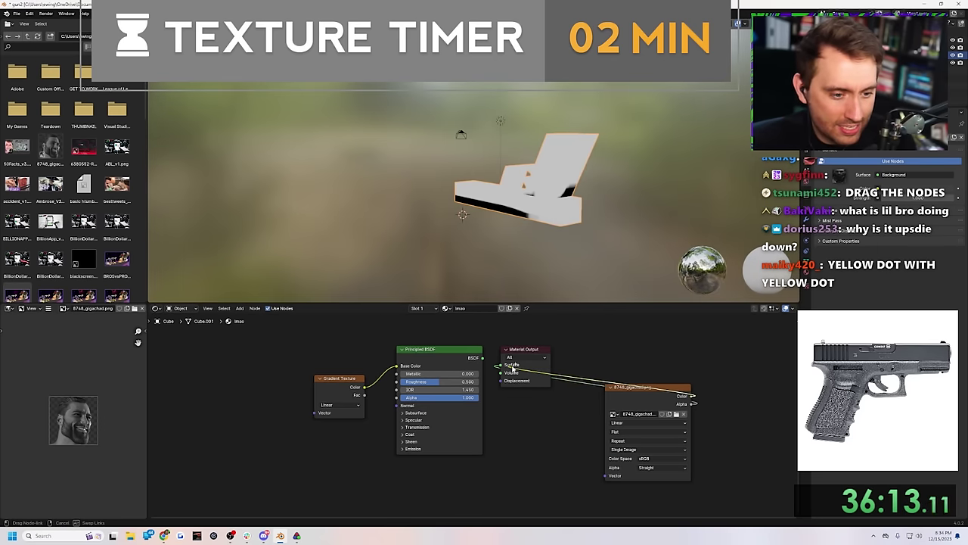
pyautogui.moveTo(513, 367); pyautogui.dragTo(499, 366)
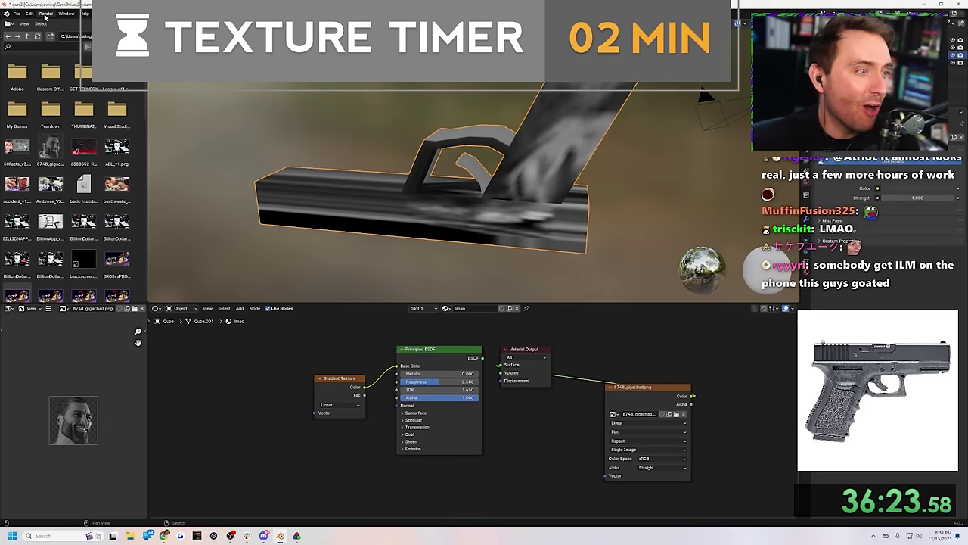
pyautogui.hotkey('ctrl', 'pageup')
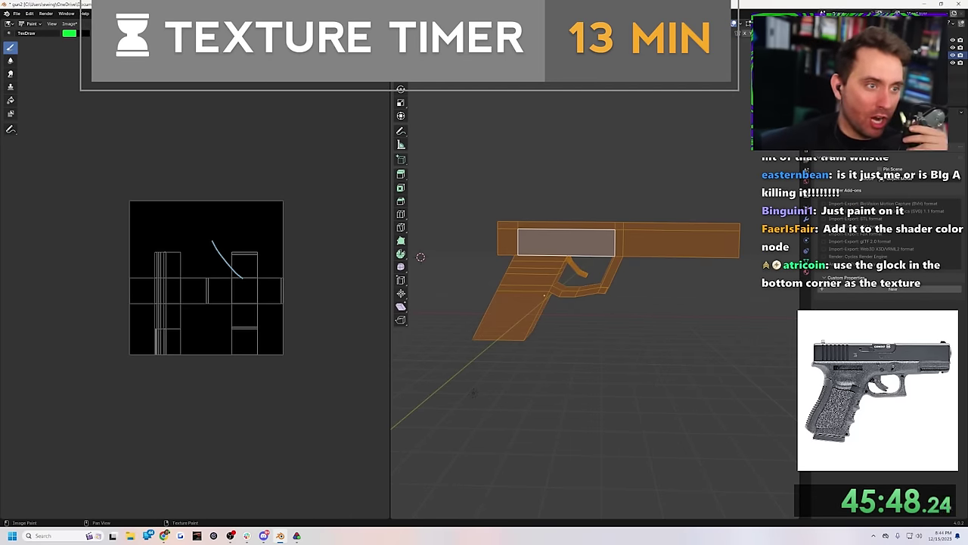
pyautogui.hotkey('ctrl', 'pagedown')
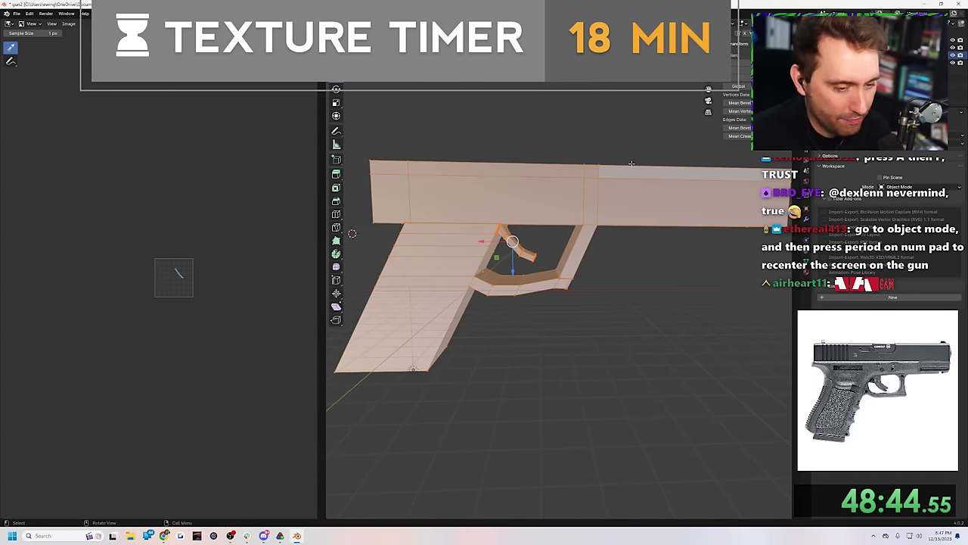
pyautogui.press('r')
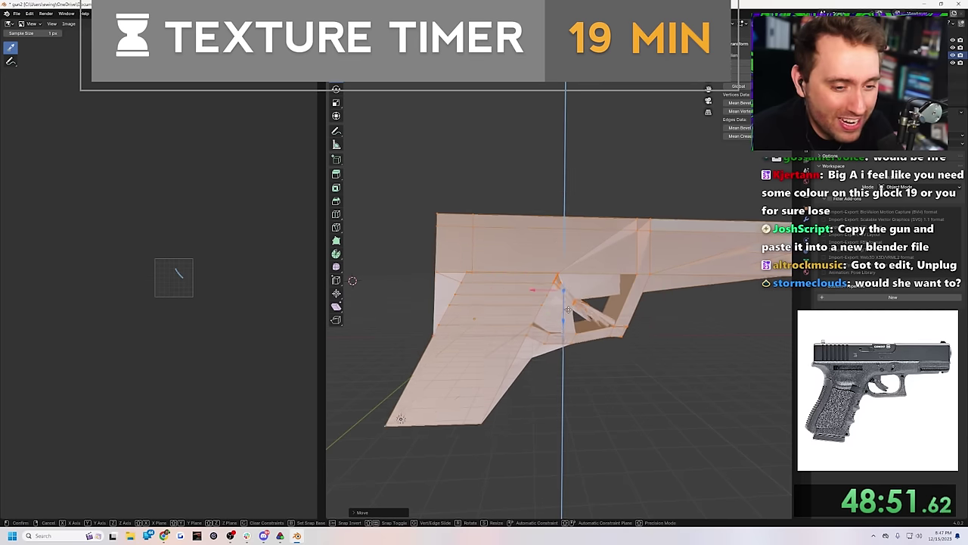
pyautogui.moveTo(568, 309); pyautogui.dragTo(673, 334, button='middle')
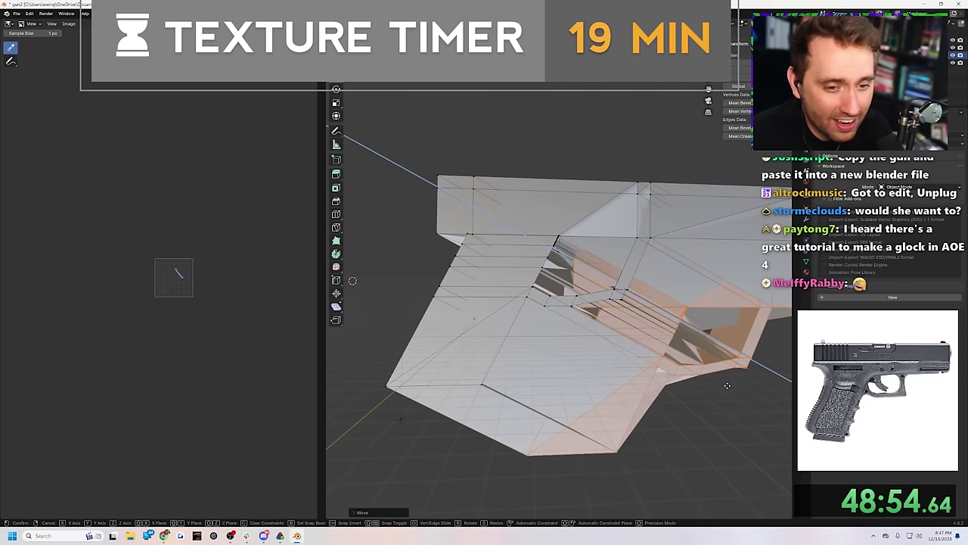
# Move the grip panel's corner vertices onto the reference grip outline
pyautogui.click(670, 427)
pyautogui.scroll(3, 670, 427)
pyautogui.moveTo(670, 427); pyautogui.dragTo(706, 419, button='middle')
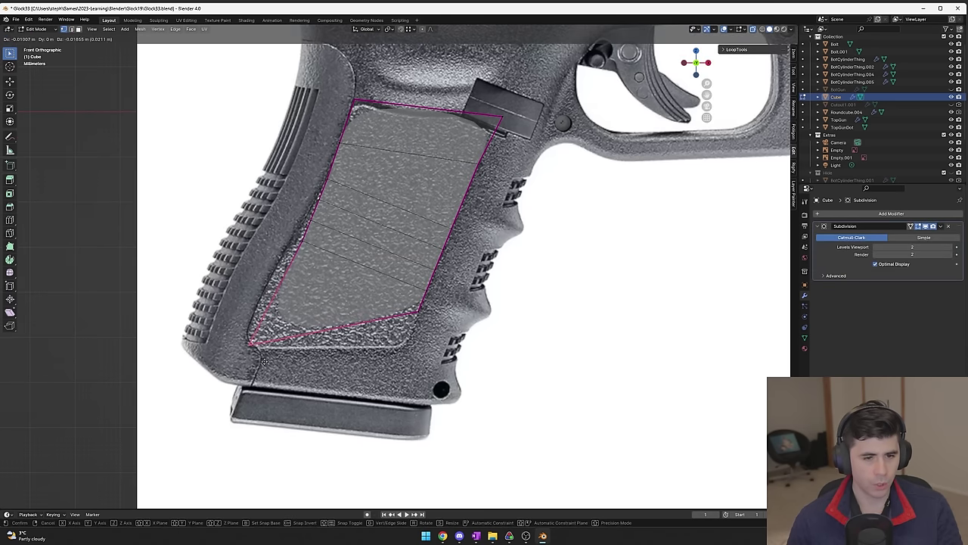
pyautogui.click(264, 361)
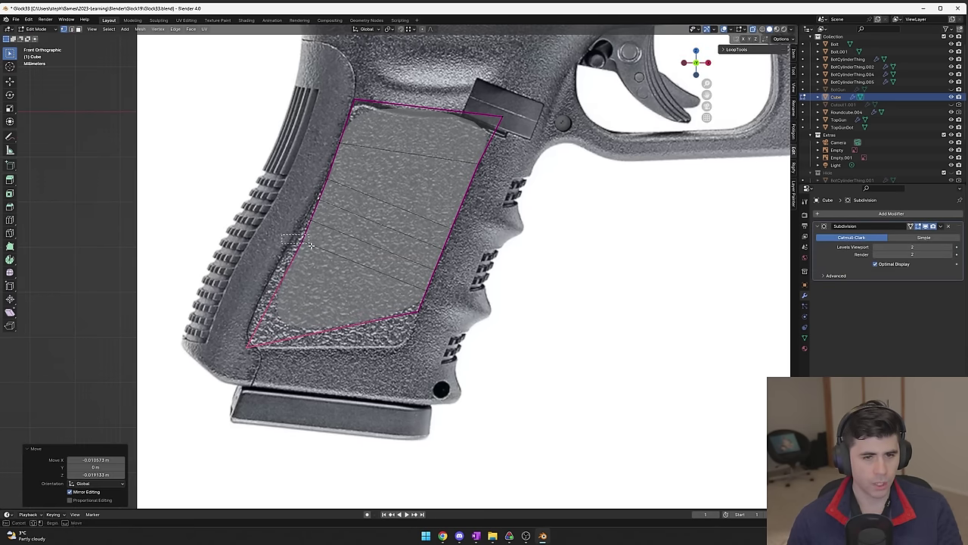
pyautogui.press('g')
pyautogui.click(257, 336)
pyautogui.press('g')
pyautogui.click(414, 127)
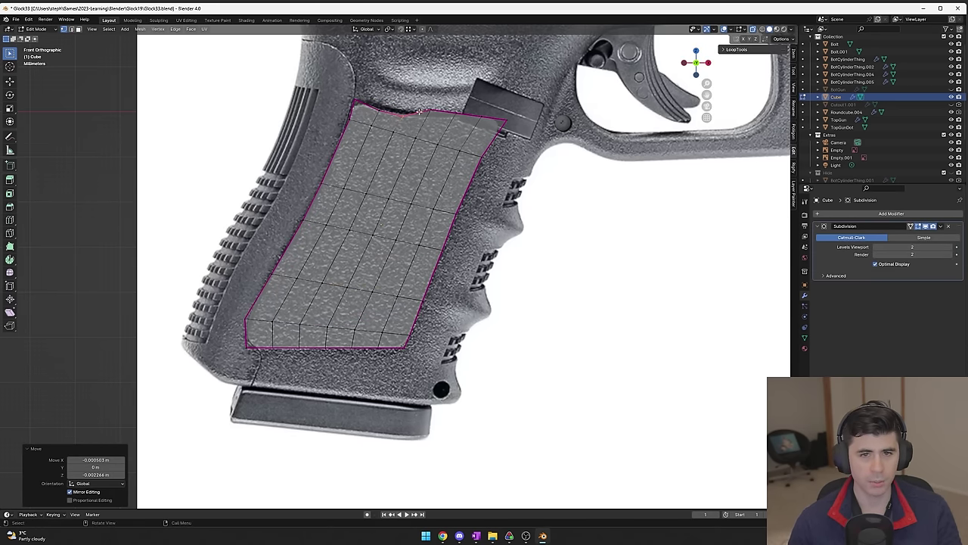
pyautogui.press('g')
pyautogui.click(458, 122)
pyautogui.press('g')
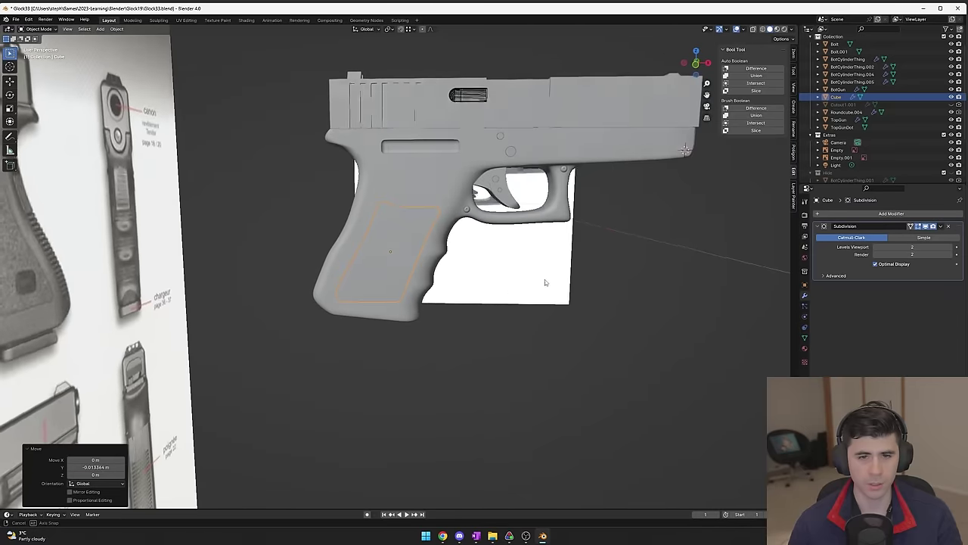
pyautogui.scroll(4, 545, 279)
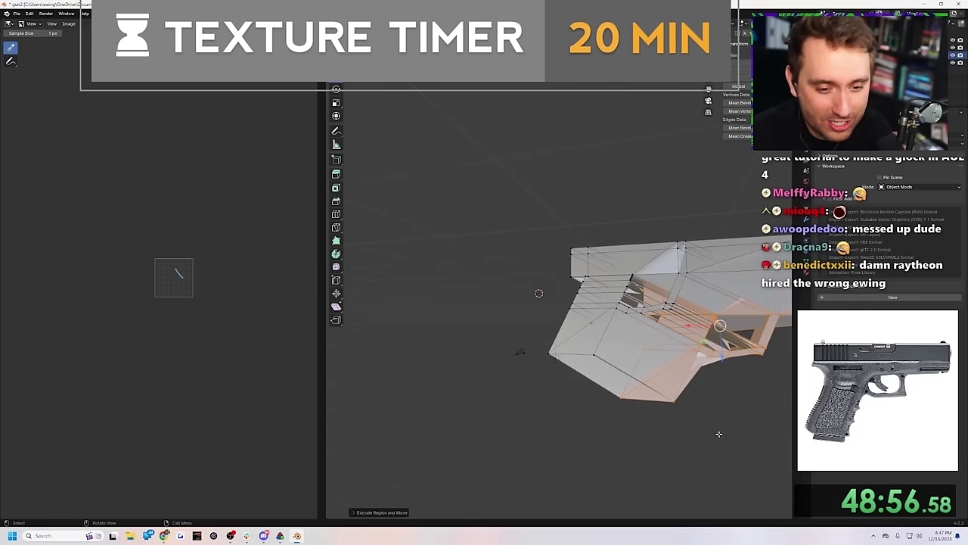
# Extrude the barrel further forward to lengthen the blocky gun
pyautogui.moveTo(744, 448); pyautogui.dragTo(757, 424, button='middle')
pyautogui.press('e')
pyautogui.rightClick(762, 419)
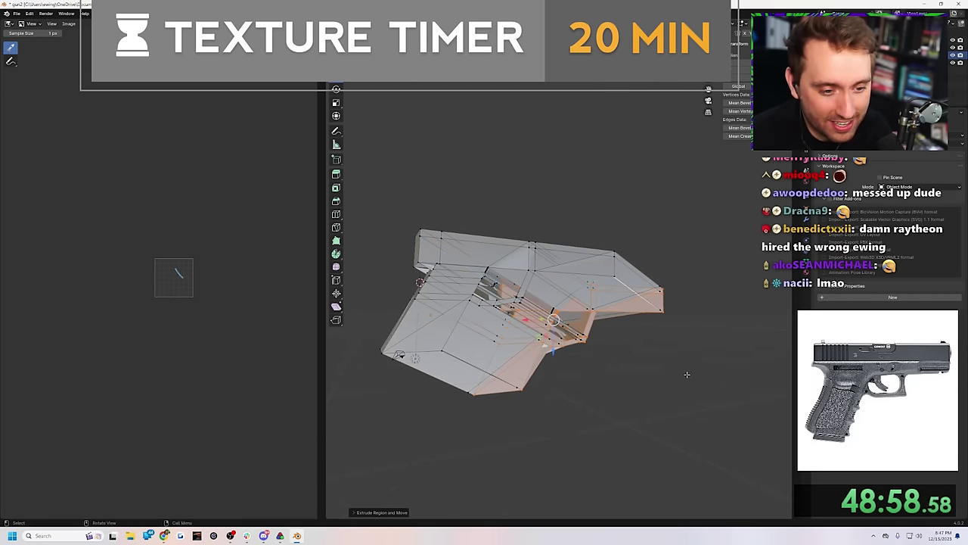
pyautogui.moveTo(541, 318); pyautogui.dragTo(685, 401)
pyautogui.moveTo(686, 401); pyautogui.dragTo(664, 328, button='middle')
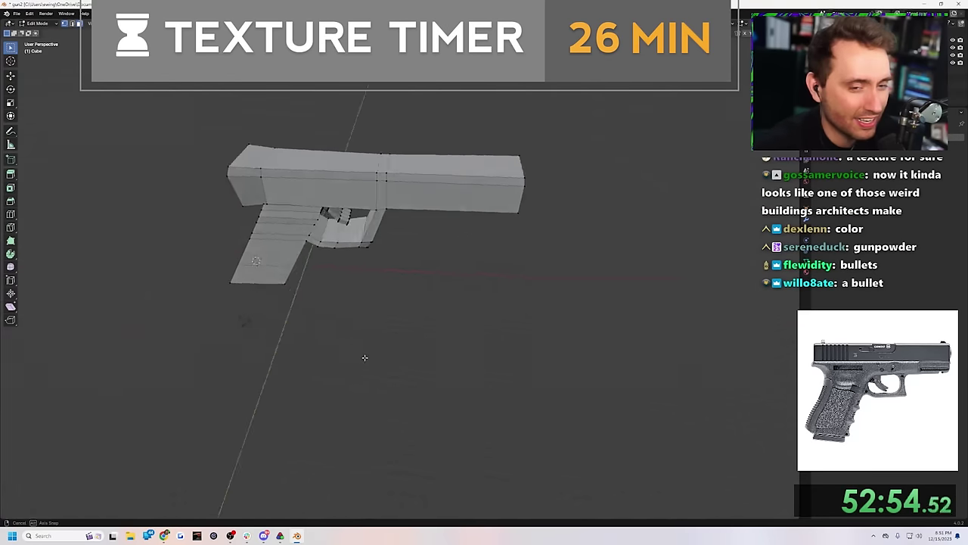
pyautogui.moveTo(363, 357); pyautogui.dragTo(549, 328, button='middle')
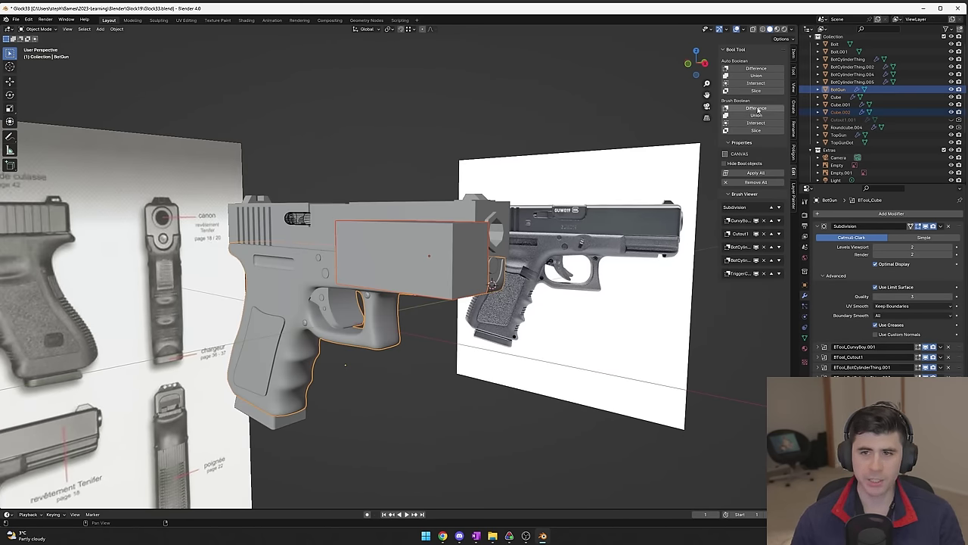
pyautogui.moveTo(407, 403); pyautogui.dragTo(567, 394, button='middle')
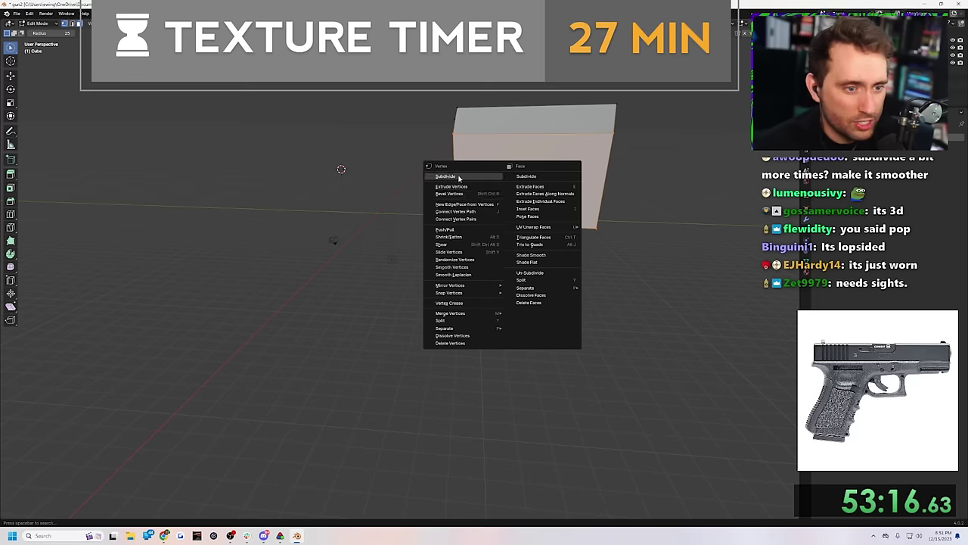
# Subdivide the slide's front face three times into a dense grid
pyautogui.rightClick(531, 165)
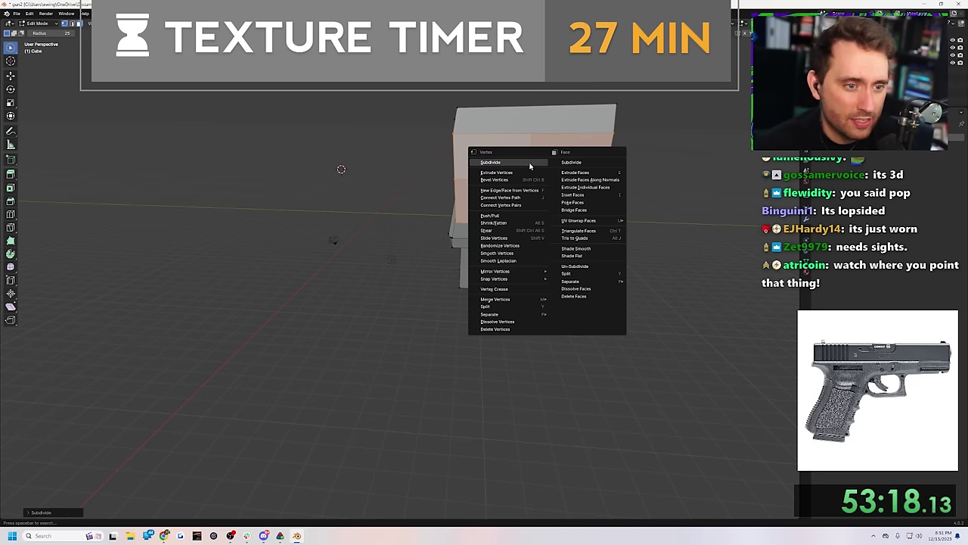
pyautogui.click(531, 165)
pyautogui.rightClick(560, 160)
pyautogui.click(555, 161)
pyautogui.rightClick(553, 162)
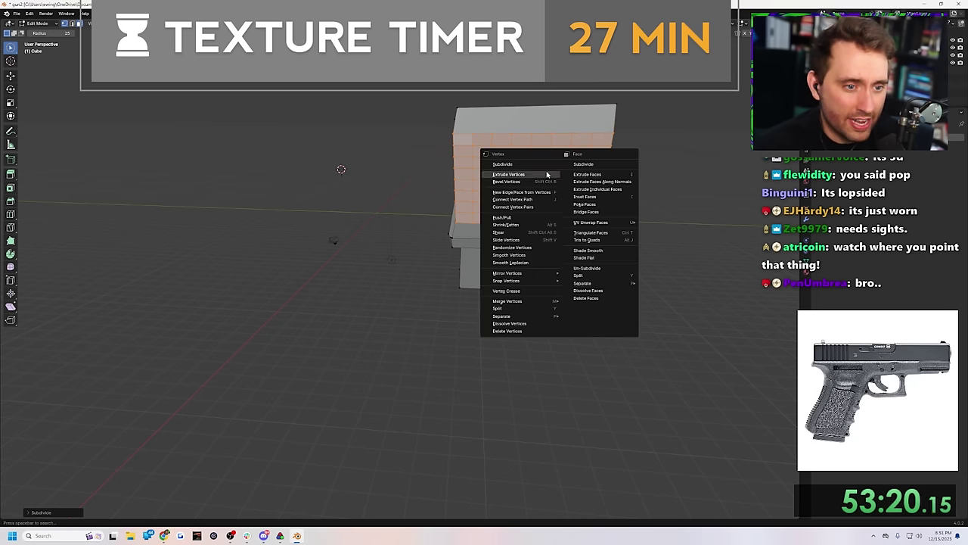
pyautogui.click(545, 164)
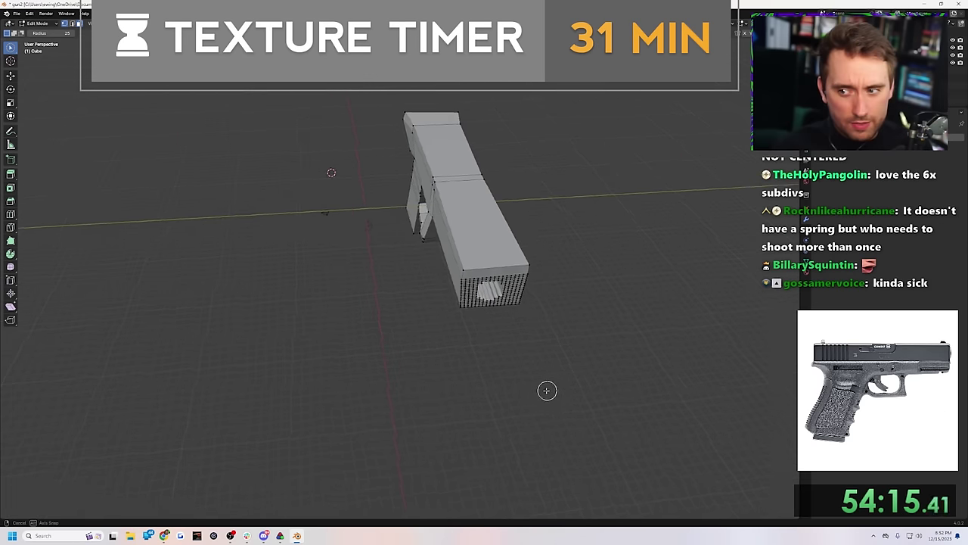
pyautogui.moveTo(547, 391); pyautogui.dragTo(538, 381, button='middle')
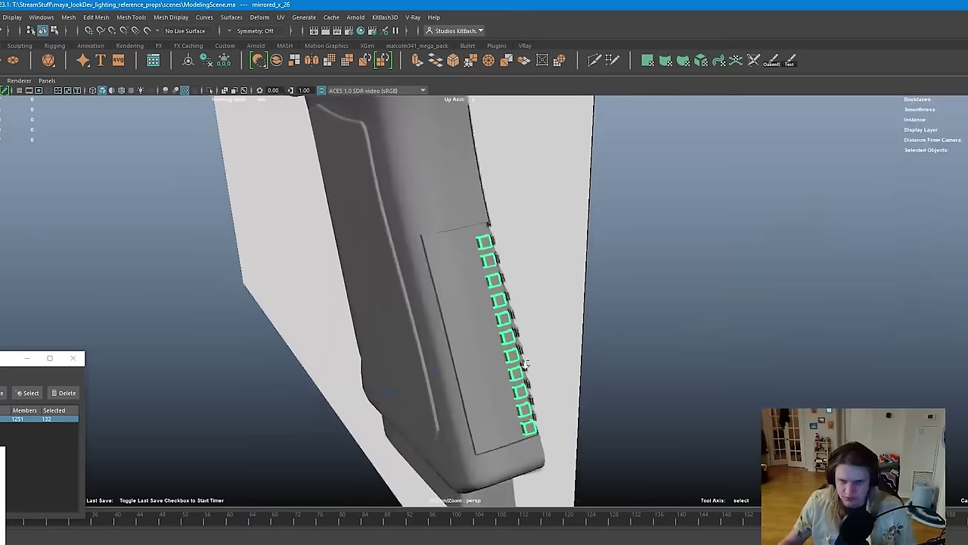
pyautogui.scroll(-2, 524, 364)
pyautogui.click(670, 363)
pyautogui.scroll(5, 671, 363)
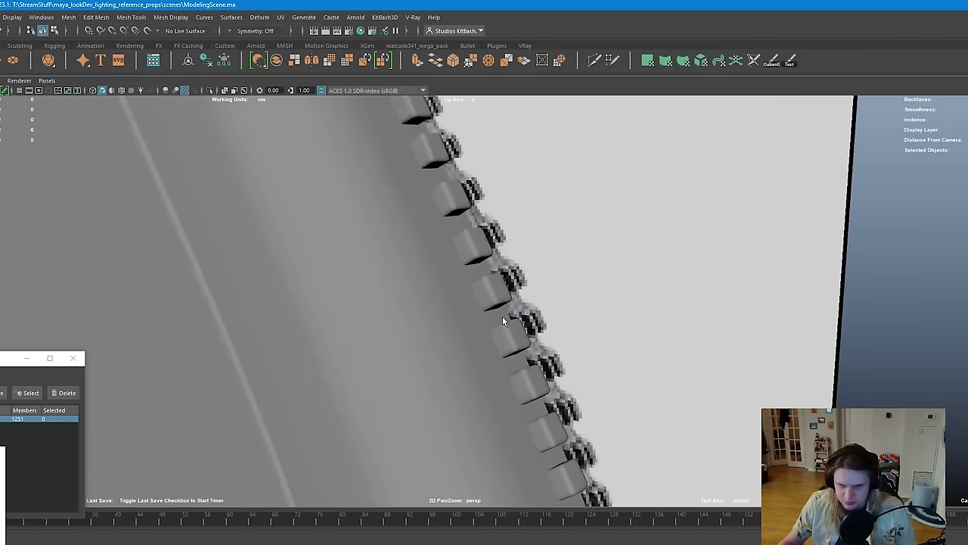
# Enter pivot editing for the grip-edge studs and bring up the component marking menu
pyautogui.scroll(-5, 733, 401)
pyautogui.press('d')
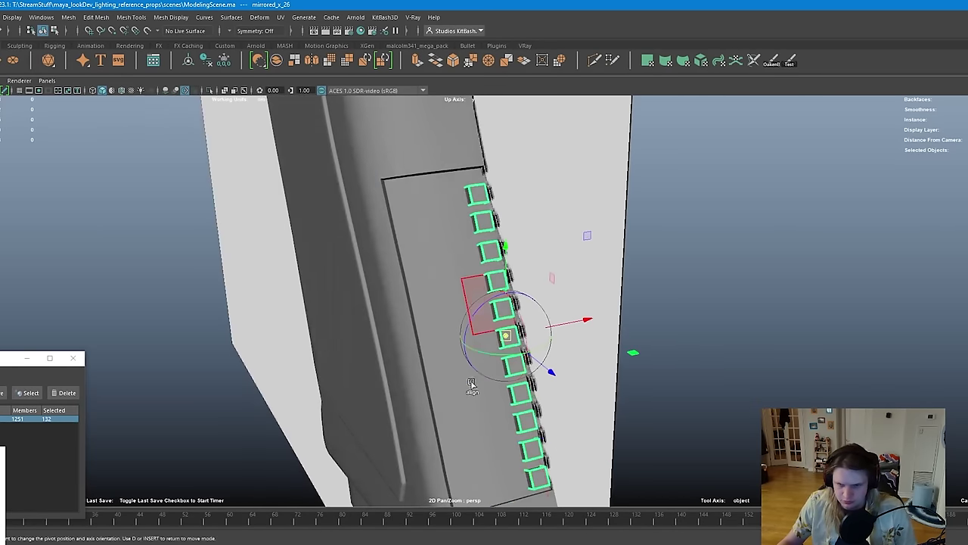
pyautogui.scroll(2, 505, 337)
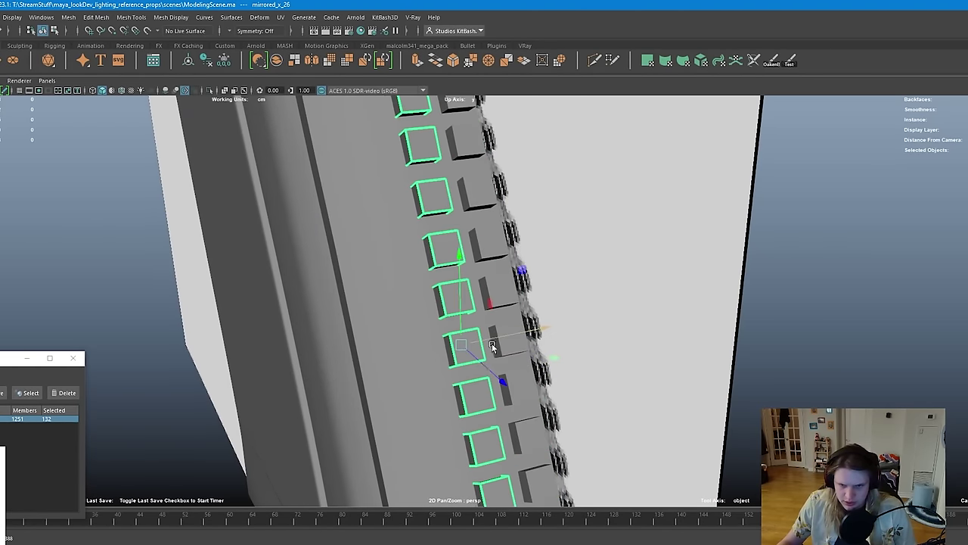
pyautogui.keyDown('alt'); pyautogui.moveTo(491, 346); pyautogui.dragTo(542, 365); pyautogui.keyUp('alt')
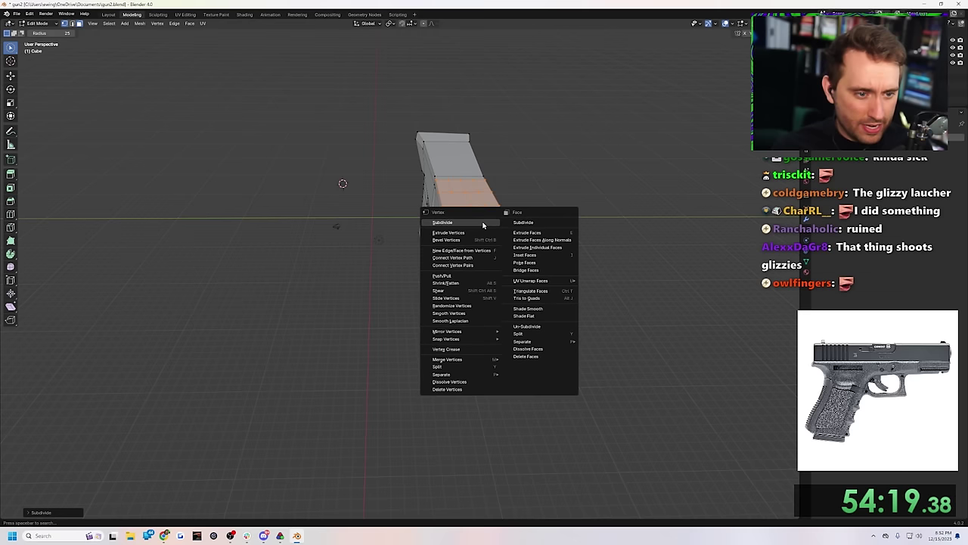
pyautogui.click(481, 224)
pyautogui.rightClick(480, 224)
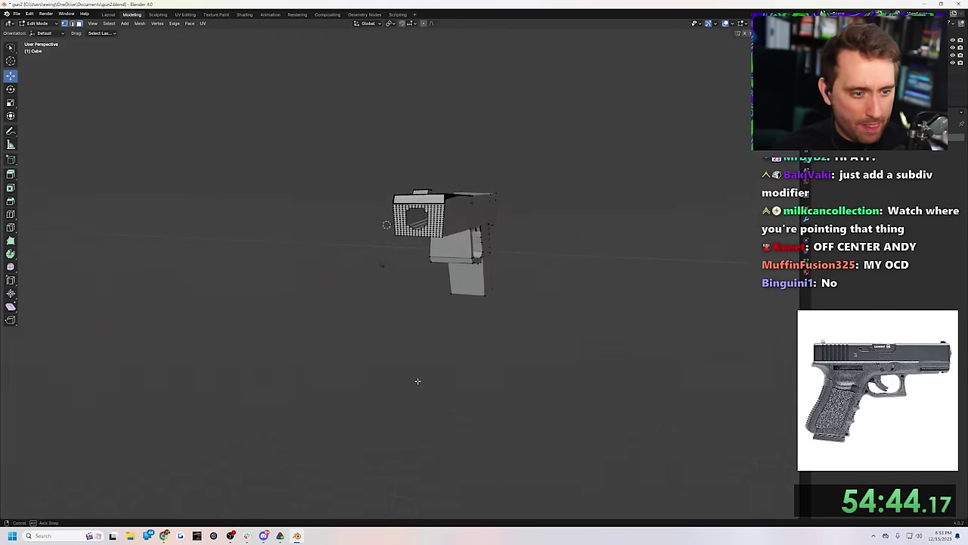
pyautogui.rightClick(352, 345)
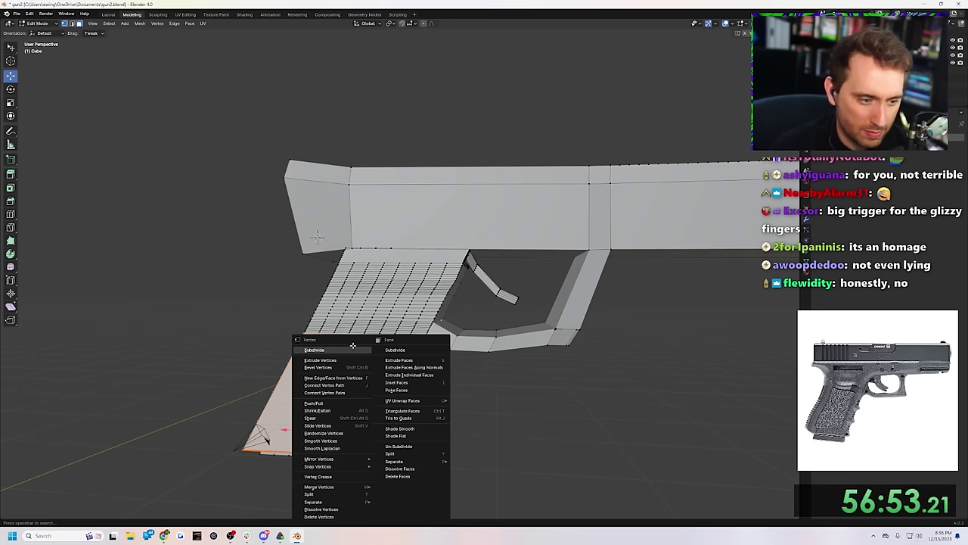
# Subdivide the selected mesh region and frame the gun at a three-quarter angle
pyautogui.click(356, 350)
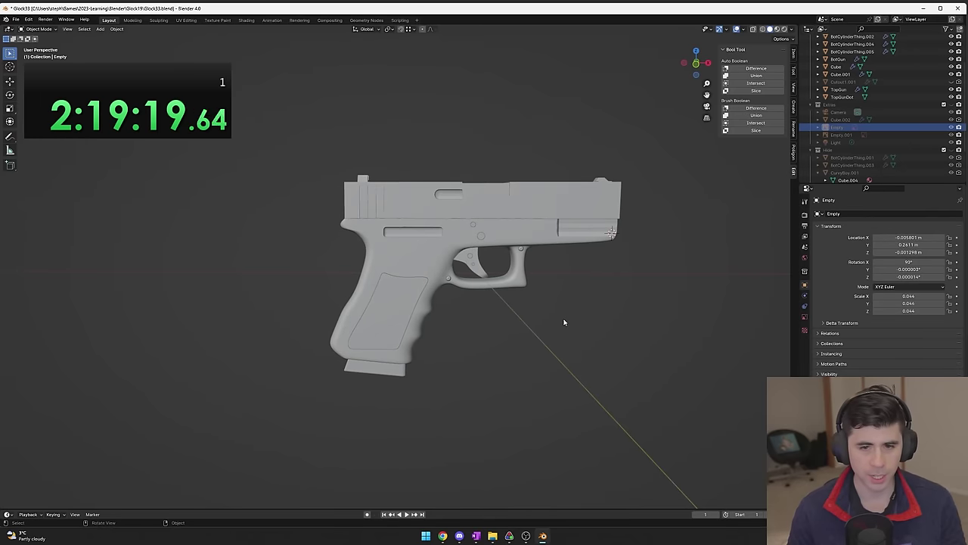
pyautogui.moveTo(631, 320); pyautogui.dragTo(560, 315, button='middle')
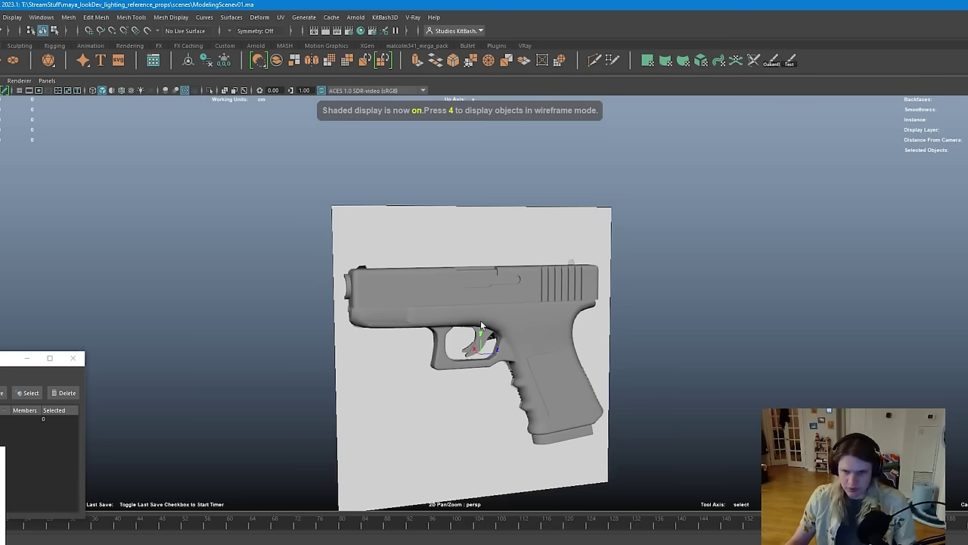
pyautogui.press('f')
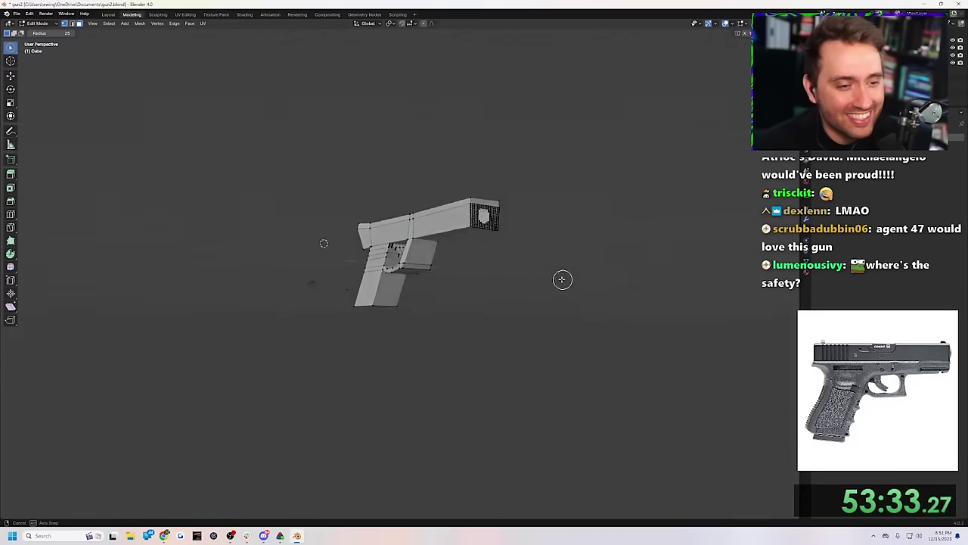
pyautogui.moveTo(562, 279)
pyautogui.mouseDown(button='middle')
pyautogui.moveTo(515, 290)
pyautogui.moveTo(564, 296)
pyautogui.mouseUp(button='middle')
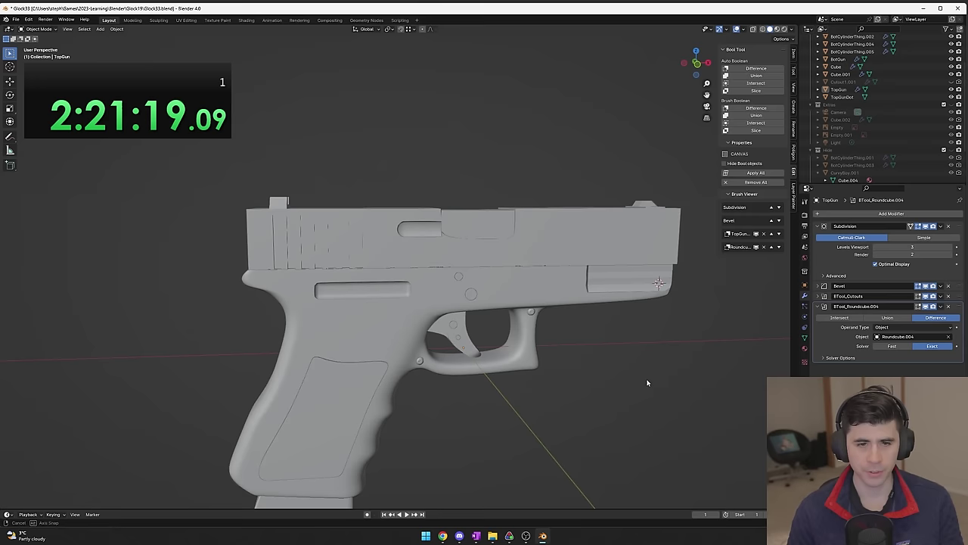
pyautogui.moveTo(649, 385); pyautogui.dragTo(633, 385, button='middle')
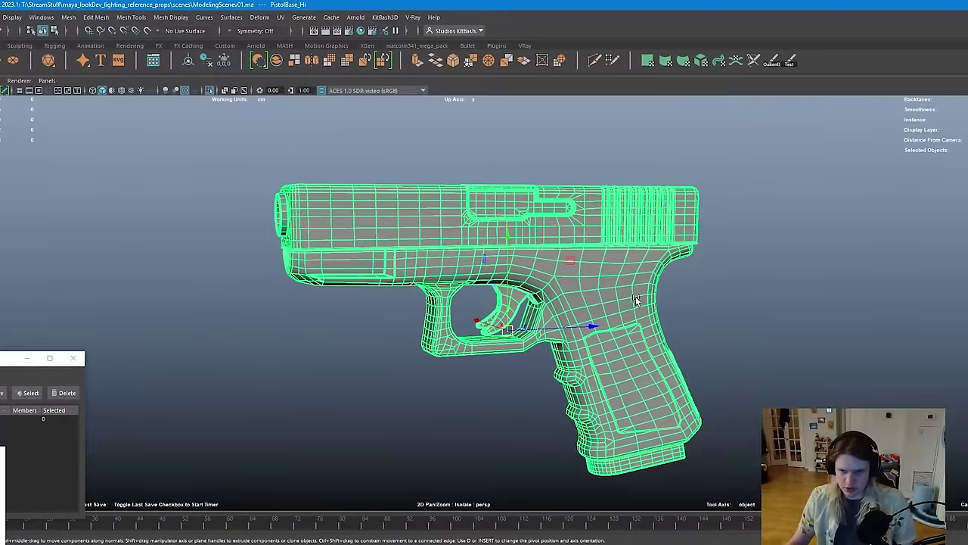
# Apply Subdiv Proxy from the marking menu, select the whole gun mesh, and Alt+Tab away
pyautogui.keyDown('shift'); pyautogui.moveTo(626, 237); pyautogui.dragTo(600, 307, button='right'); pyautogui.keyUp('shift')
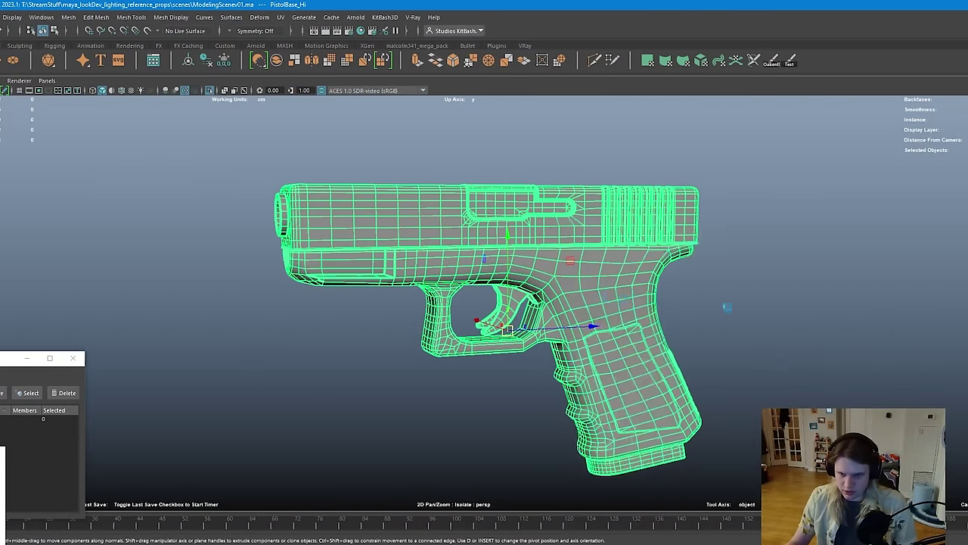
pyautogui.scroll(3, 841, 309)
pyautogui.click(570, 253)
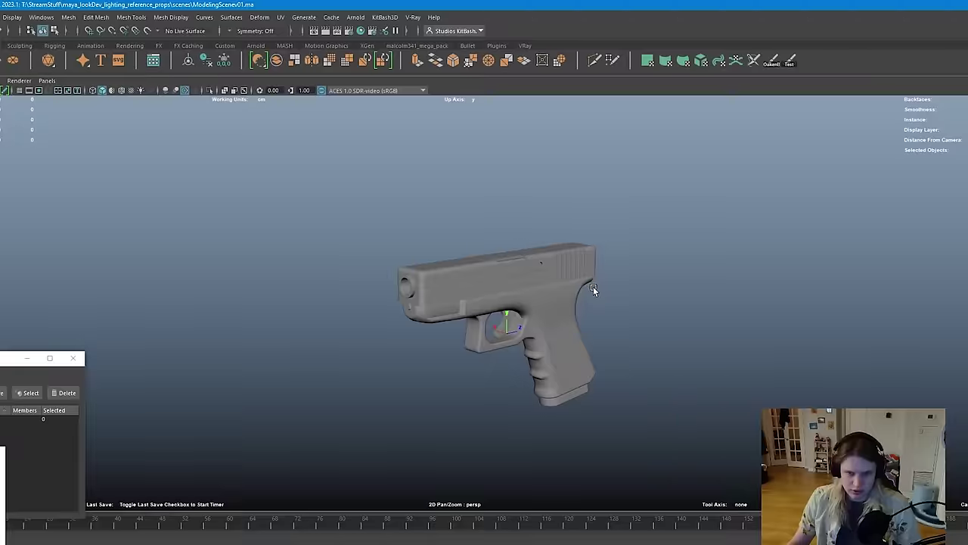
pyautogui.hotkey('alt', 'Tab')
# Dismiss the home screen and apply Rubber Raw to the pistol's frame and grip
pyautogui.click(794, 327)
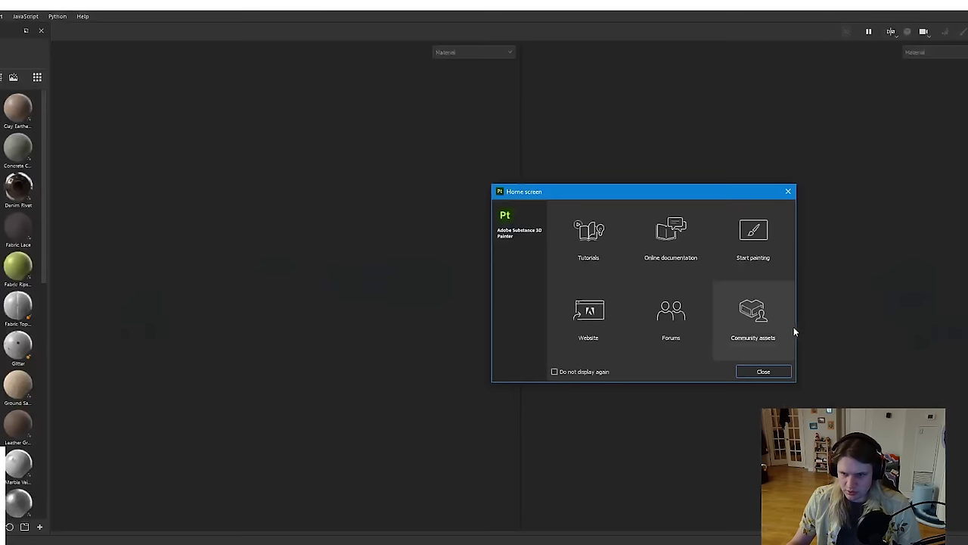
pyautogui.click(763, 371)
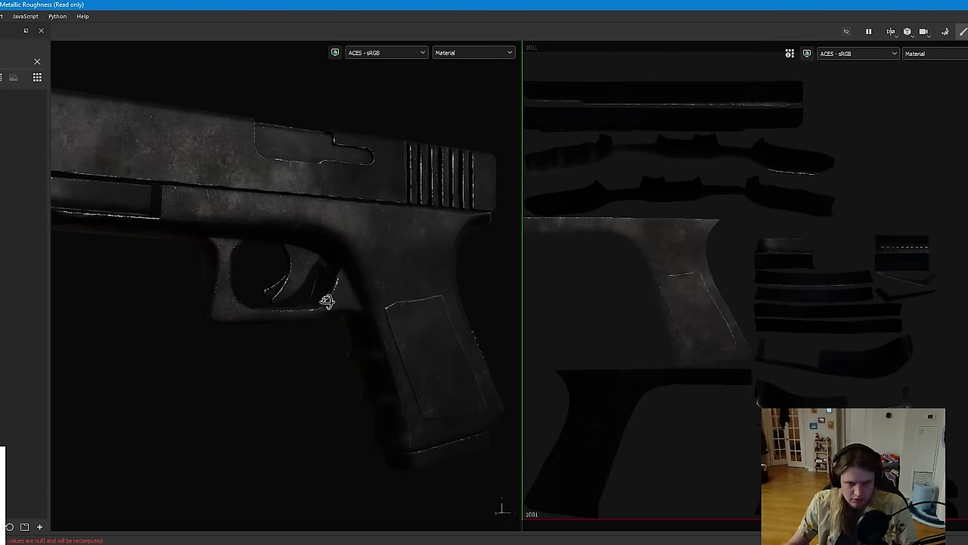
pyautogui.moveTo(324, 302)
pyautogui.keyDown('alt'); pyautogui.mouseDown()
pyautogui.moveTo(335, 303)
pyautogui.moveTo(279, 295)
pyautogui.moveTo(443, 222)
pyautogui.moveTo(255, 285)
pyautogui.mouseUp(); pyautogui.keyUp('alt')
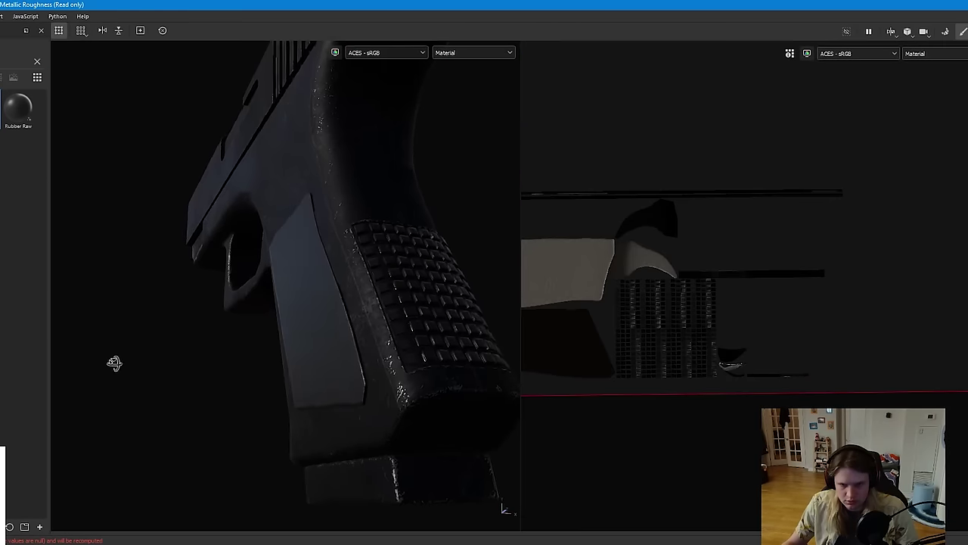
pyautogui.moveTo(114, 363)
pyautogui.keyDown('alt'); pyautogui.mouseDown()
pyautogui.moveTo(115, 353)
pyautogui.moveTo(216, 350)
pyautogui.moveTo(346, 324)
pyautogui.moveTo(363, 341)
pyautogui.moveTo(290, 395)
pyautogui.moveTo(210, 409)
pyautogui.mouseUp(); pyautogui.keyUp('alt')
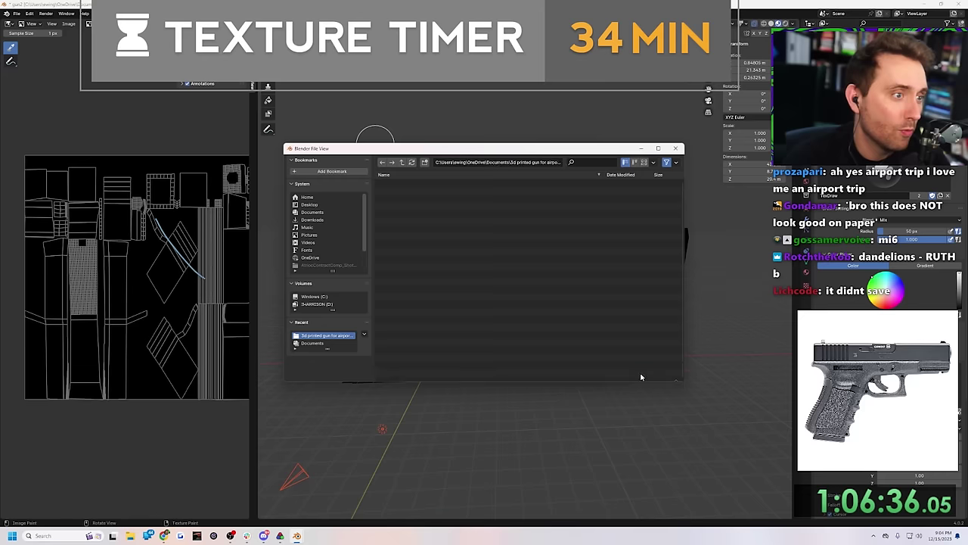
pyautogui.click(640, 378)
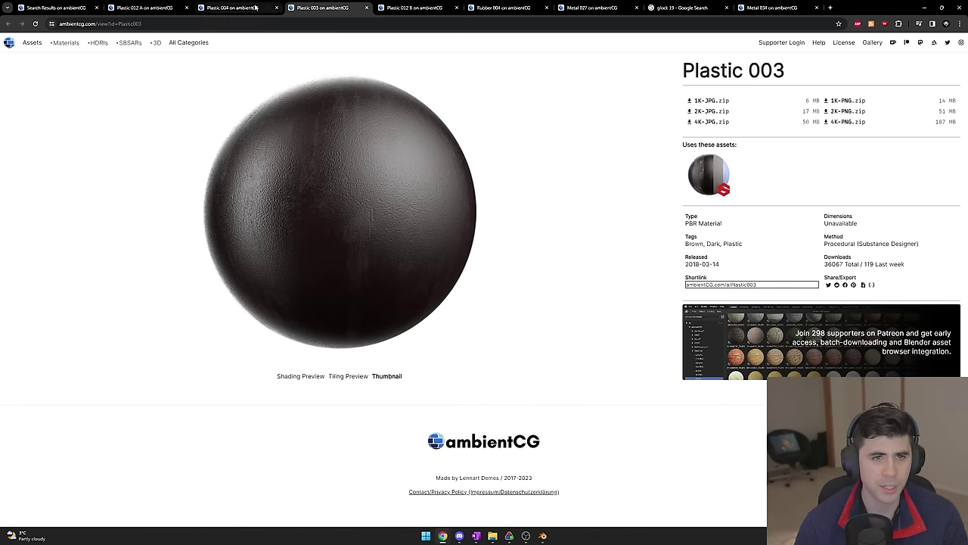
pyautogui.click(255, 8)
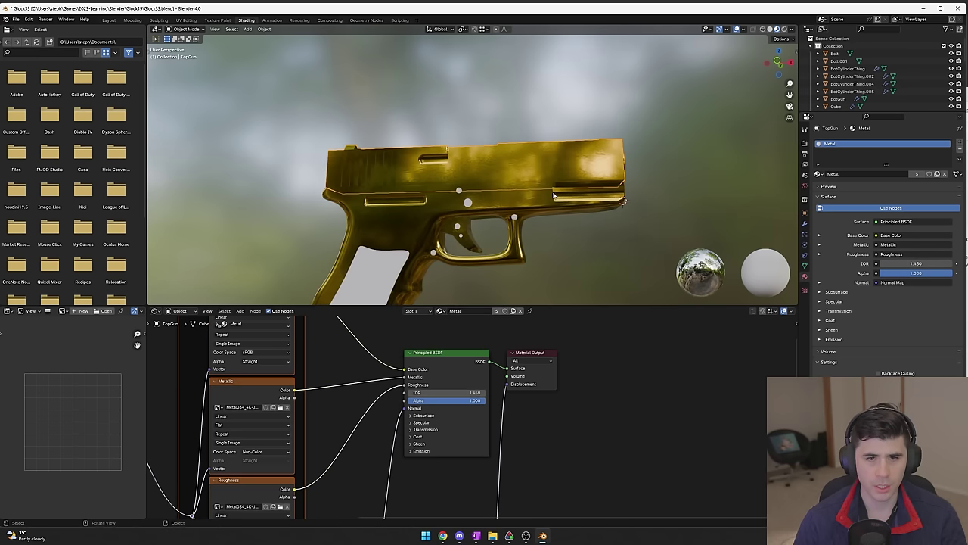
# Build the Principled texture setup from the metal images and set the Displacement scale
pyautogui.press('Return')
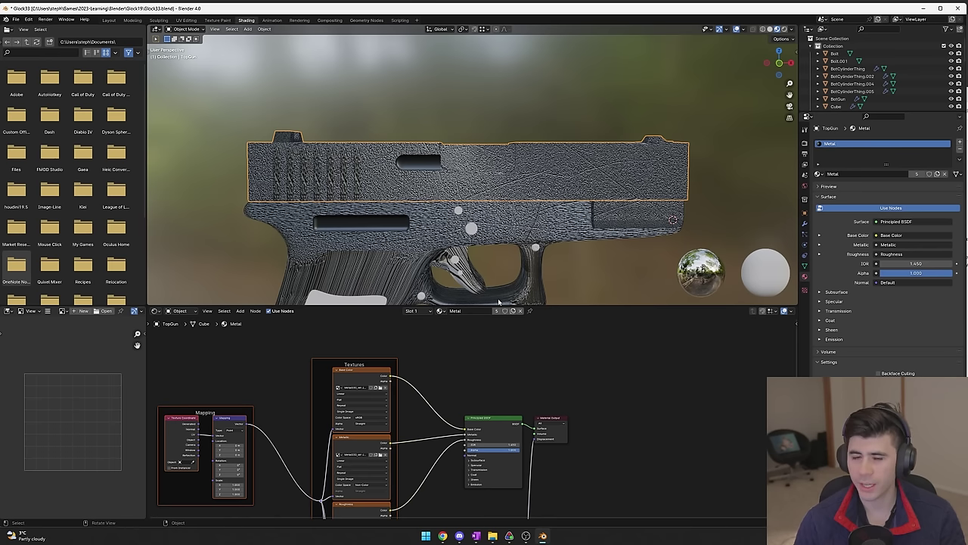
pyautogui.scroll(5, 361, 410)
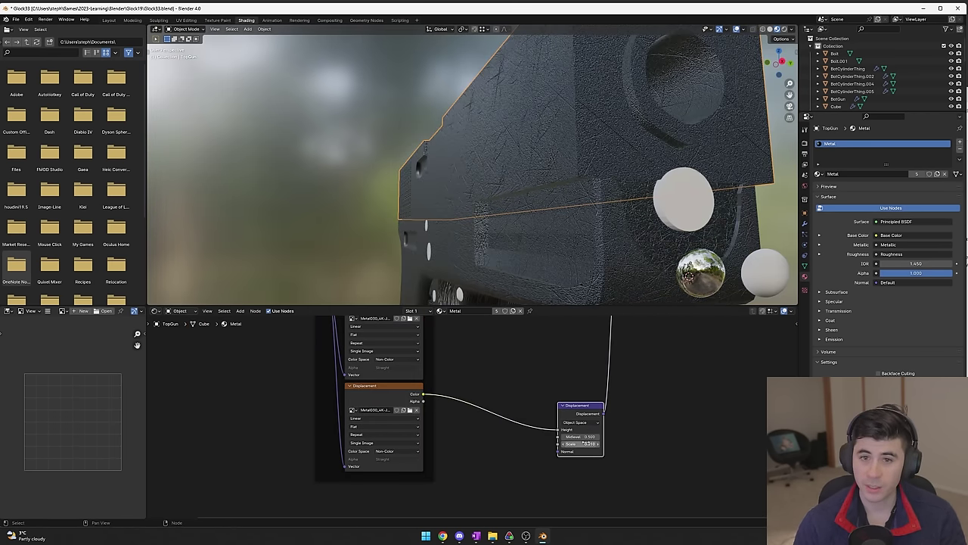
pyautogui.press('Return')
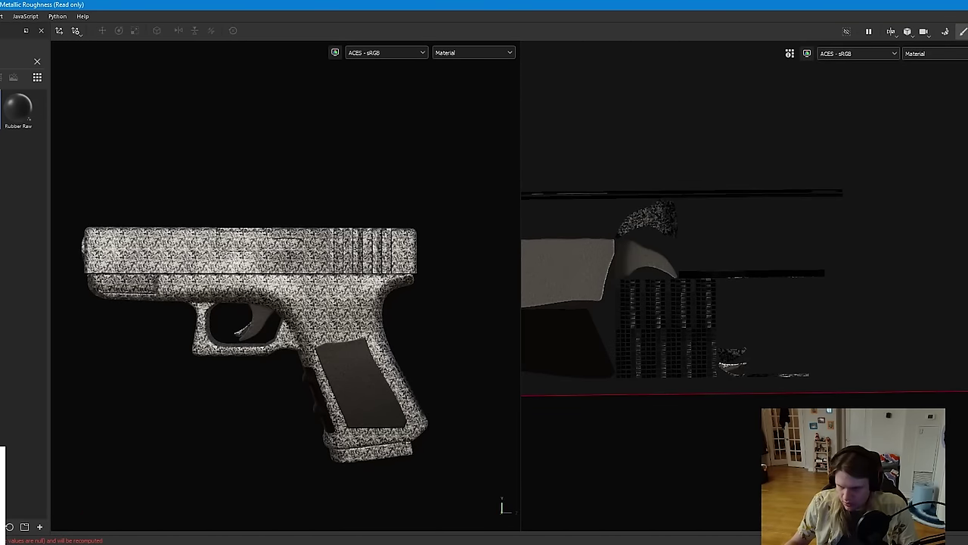
# Zoom in and out on the pistol while its dark worn texture finishes recomputing
pyautogui.scroll(3, 365, 376)
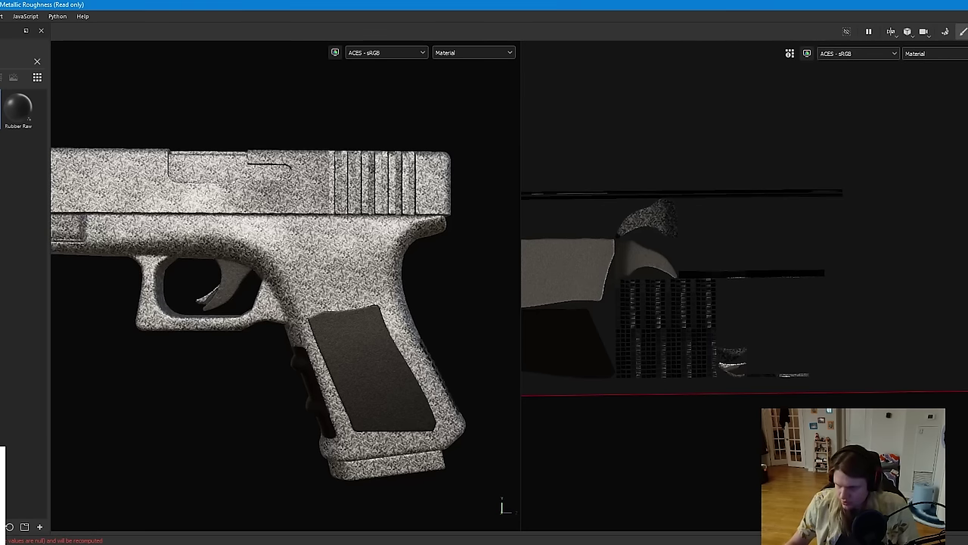
pyautogui.scroll(4, 365, 376)
pyautogui.scroll(-2, 378, 389)
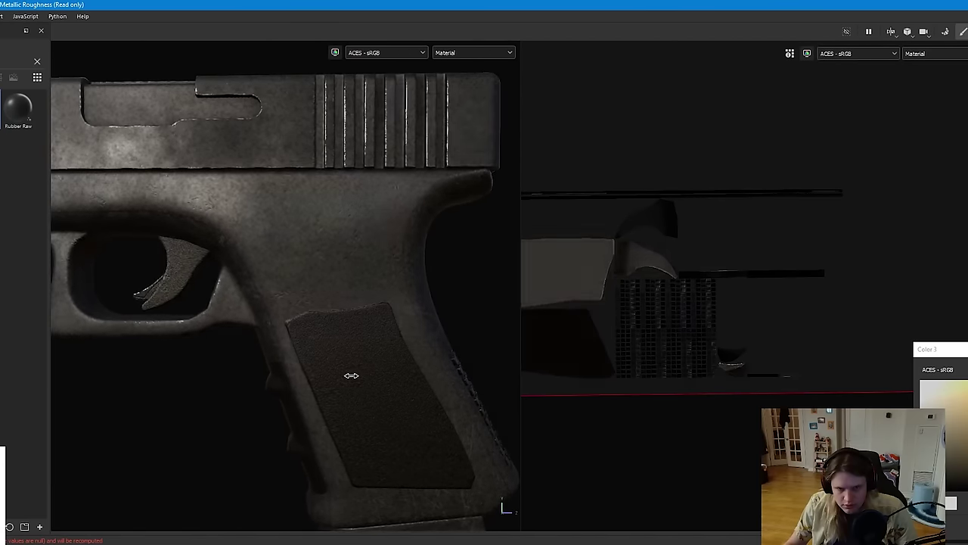
pyautogui.scroll(-5, 325, 356)
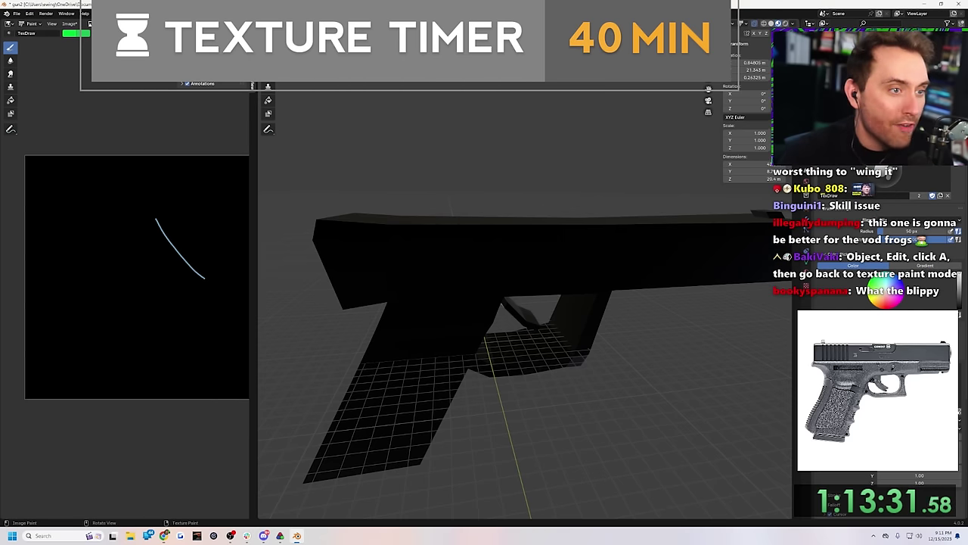
# Select the pistol and Smart UV Project all its faces in Edit Mode
pyautogui.press('a')
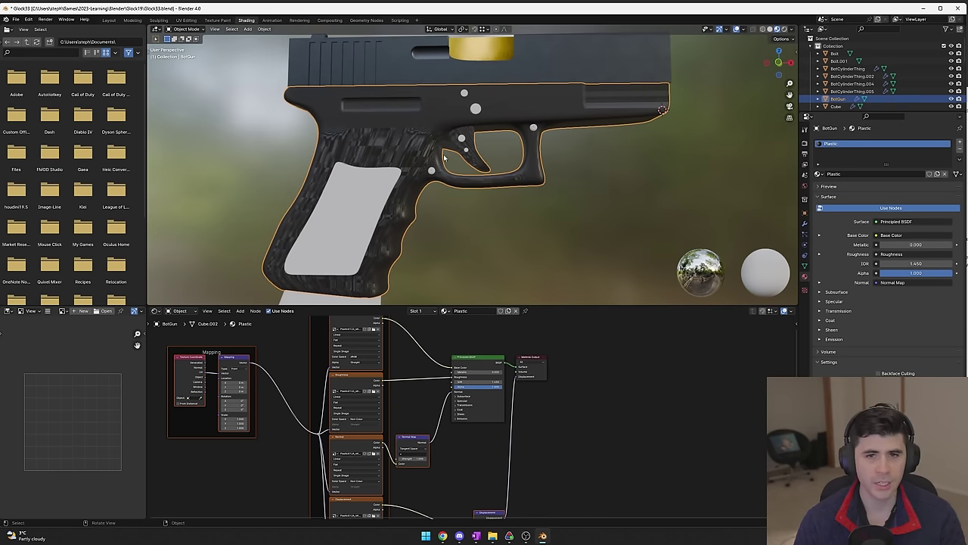
pyautogui.press('Tab')
pyautogui.press('u')
pyautogui.click(389, 52)
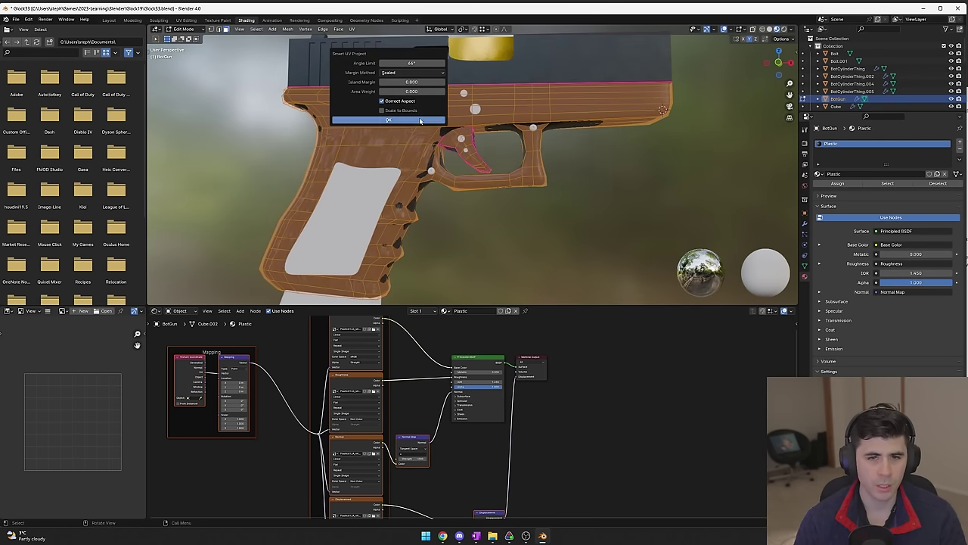
pyautogui.click(420, 121)
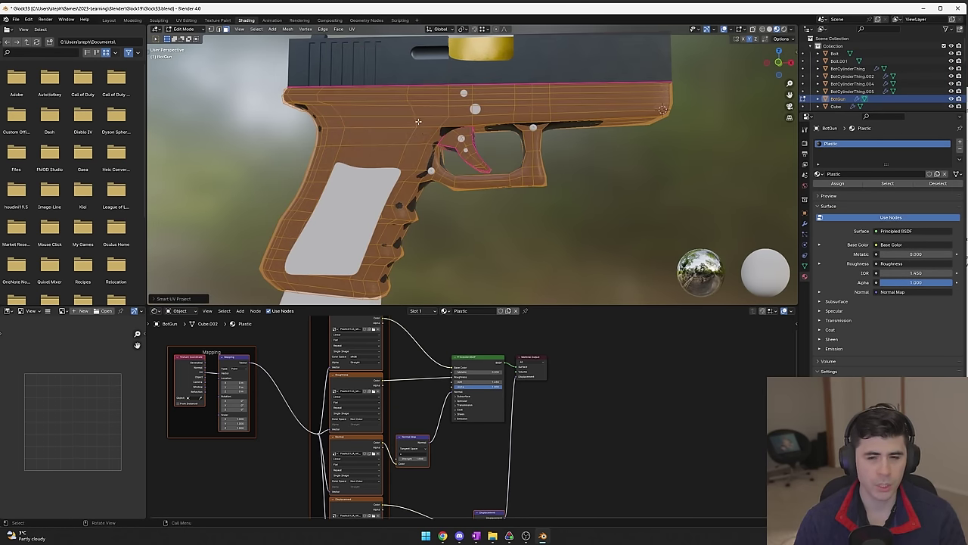
pyautogui.press('Tab')
# Apply the pistol's transforms with Ctrl+A and orbit to check the result
pyautogui.moveTo(566, 234); pyautogui.dragTo(447, 212, button='middle')
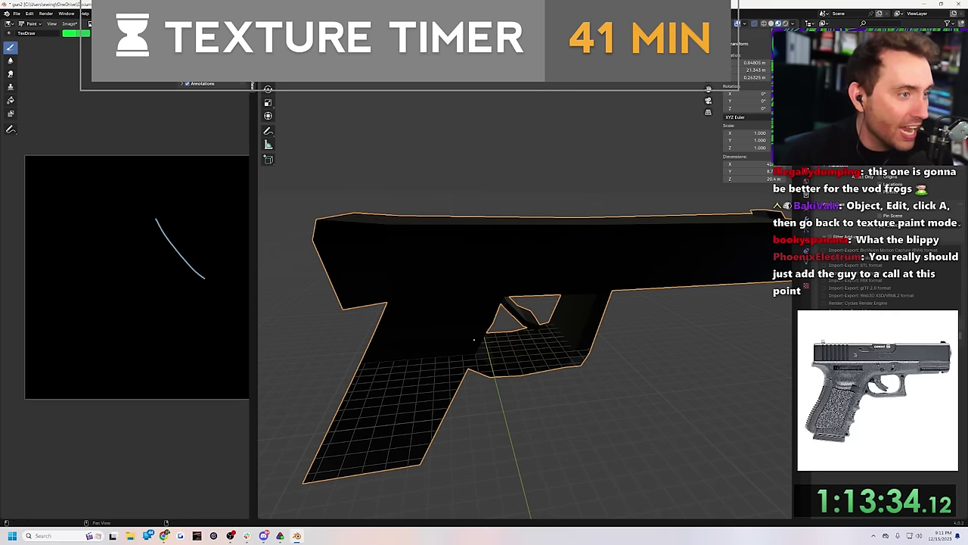
pyautogui.hotkey('ctrl', 'a')
pyautogui.click(448, 179)
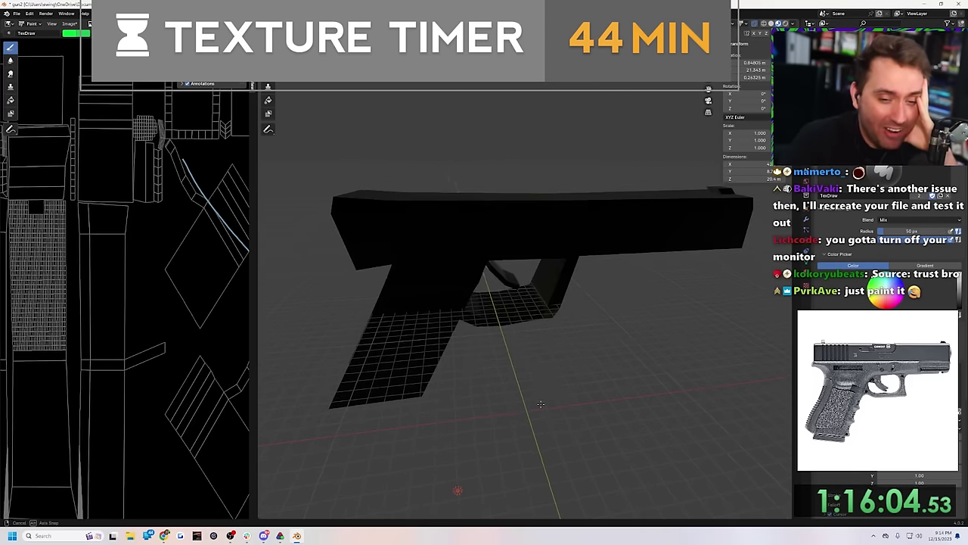
pyautogui.moveTo(541, 404); pyautogui.dragTo(552, 373, button='middle')
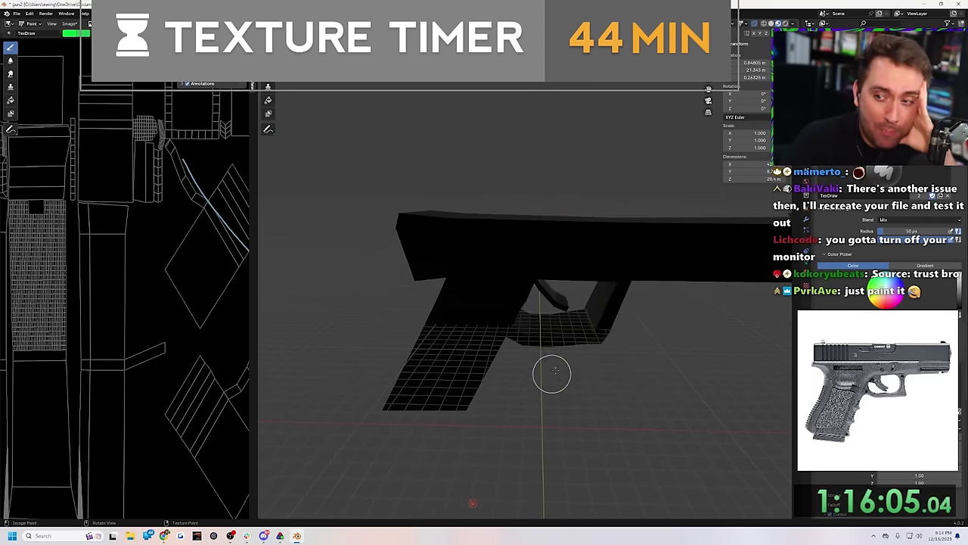
pyautogui.moveTo(443, 404)
pyautogui.mouseDown(button='middle')
pyautogui.moveTo(485, 386)
pyautogui.moveTo(454, 401)
pyautogui.moveTo(465, 412)
pyautogui.moveTo(488, 408)
pyautogui.mouseUp(button='middle')
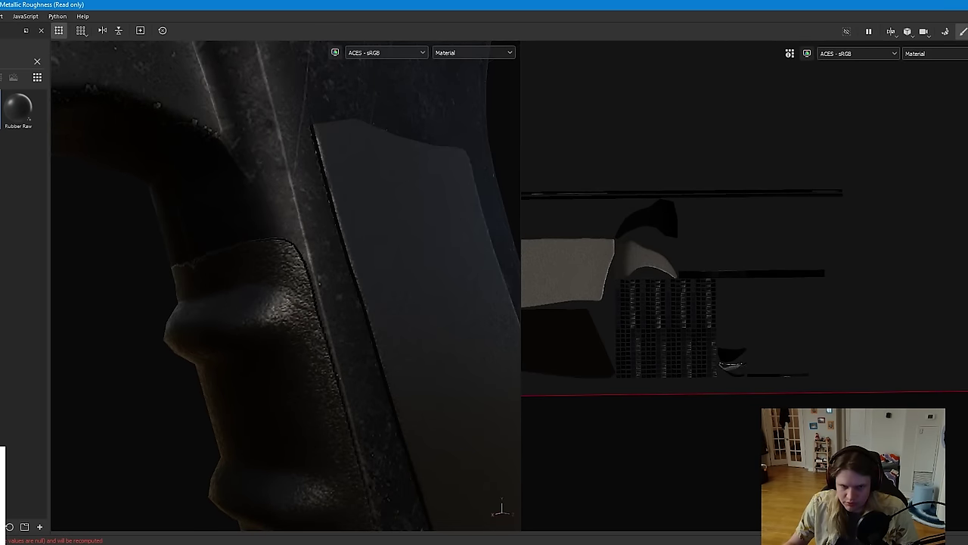
pyautogui.keyDown('alt'); pyautogui.moveTo(393, 356); pyautogui.dragTo(238, 255); pyautogui.keyUp('alt')
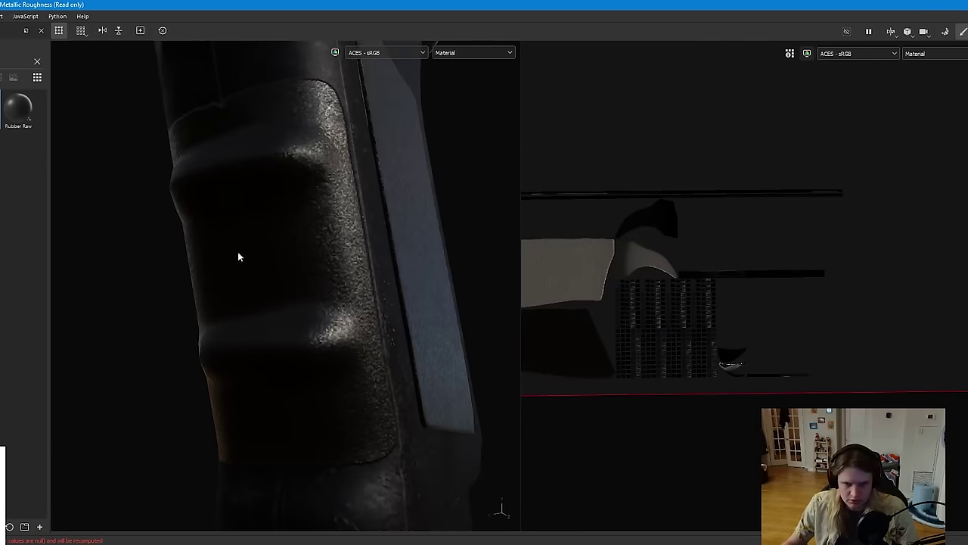
pyautogui.scroll(-5, 417, 292)
pyautogui.scroll(5, 348, 340)
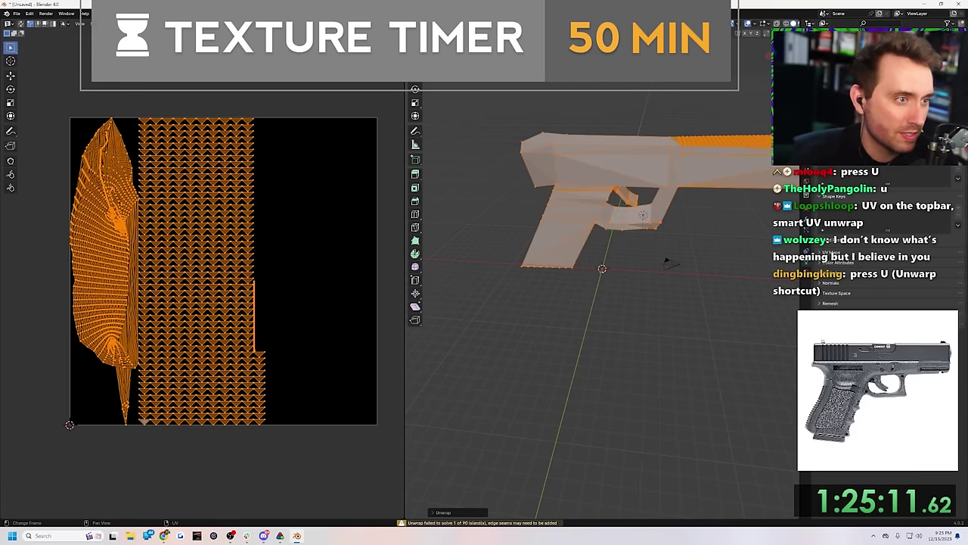
# Switch to texture painting and paint white strokes on the texture
pyautogui.hotkey('ctrl', 'pagedown')
pyautogui.moveTo(195, 221); pyautogui.dragTo(170, 268)
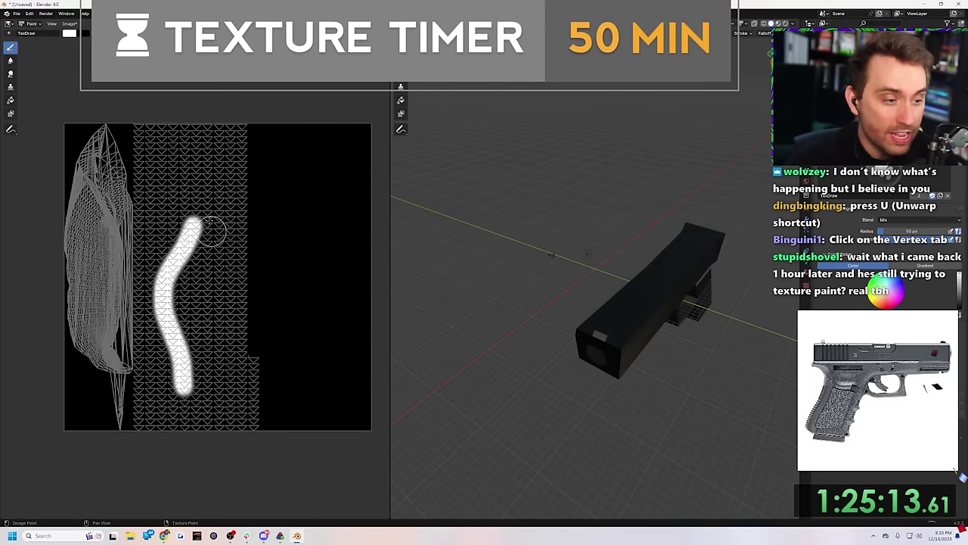
pyautogui.moveTo(199, 198); pyautogui.dragTo(91, 344)
pyautogui.moveTo(114, 219)
pyautogui.mouseDown()
pyautogui.moveTo(193, 201)
pyautogui.moveTo(280, 410)
pyautogui.mouseUp()
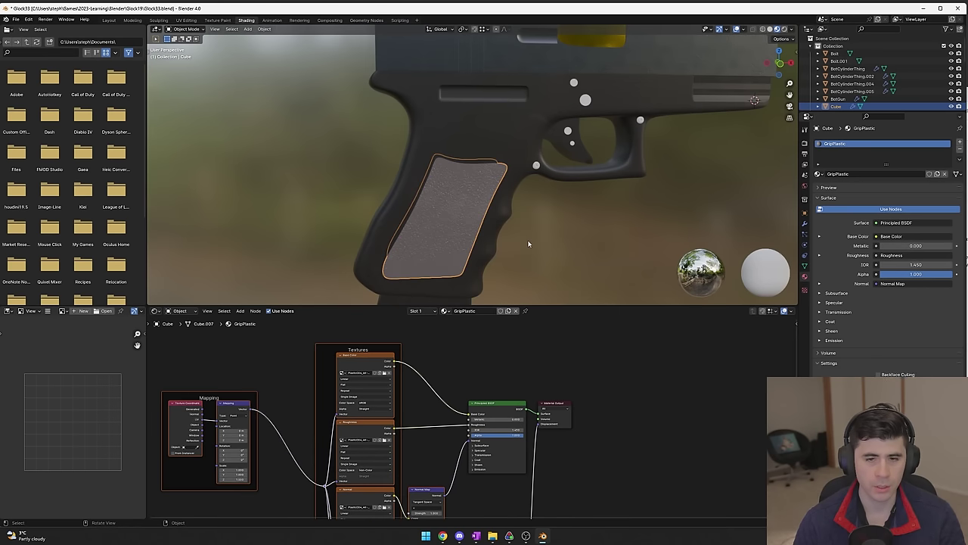
# Apply rotation and scale to the grip
pyautogui.hotkey('ctrl', 'a')
pyautogui.click(528, 243)
pyautogui.moveTo(450, 217); pyautogui.dragTo(429, 205, button='middle')
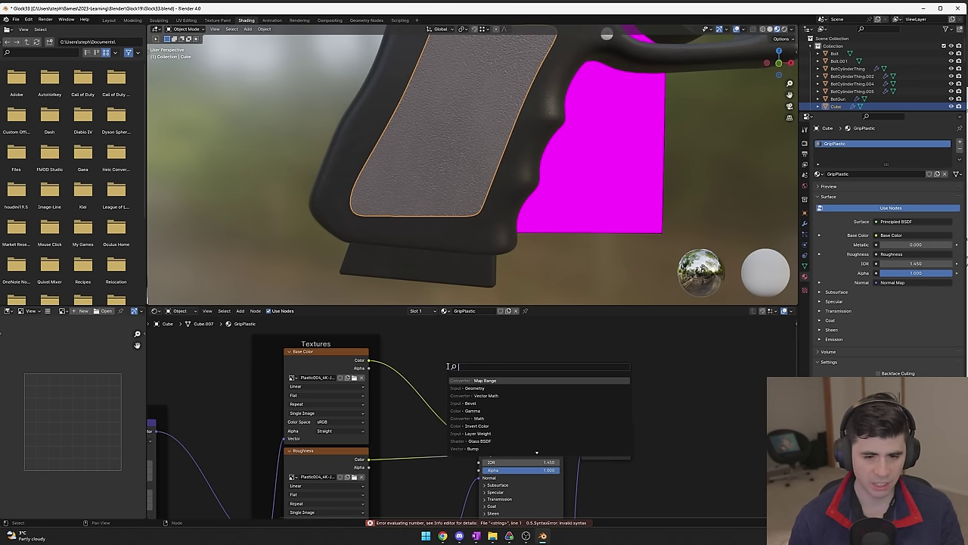
# Insert a Color Ramp node into the grip plastic's texture
pyautogui.write('color ramp')
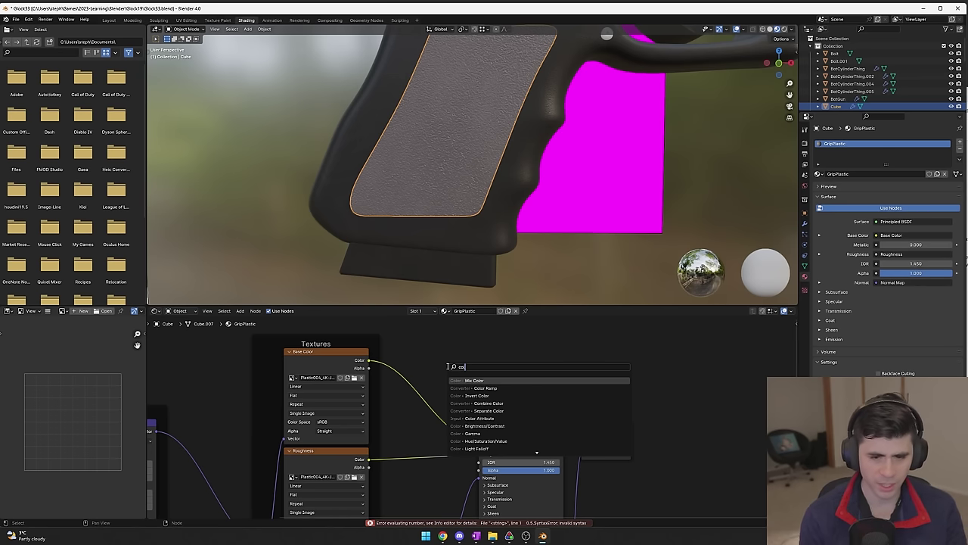
pyautogui.press('Return')
pyautogui.click(439, 378)
pyautogui.moveTo(575, 190)
pyautogui.mouseDown(button='middle')
pyautogui.moveTo(603, 215)
pyautogui.moveTo(593, 230)
pyautogui.moveTo(568, 232)
pyautogui.mouseUp(button='middle')
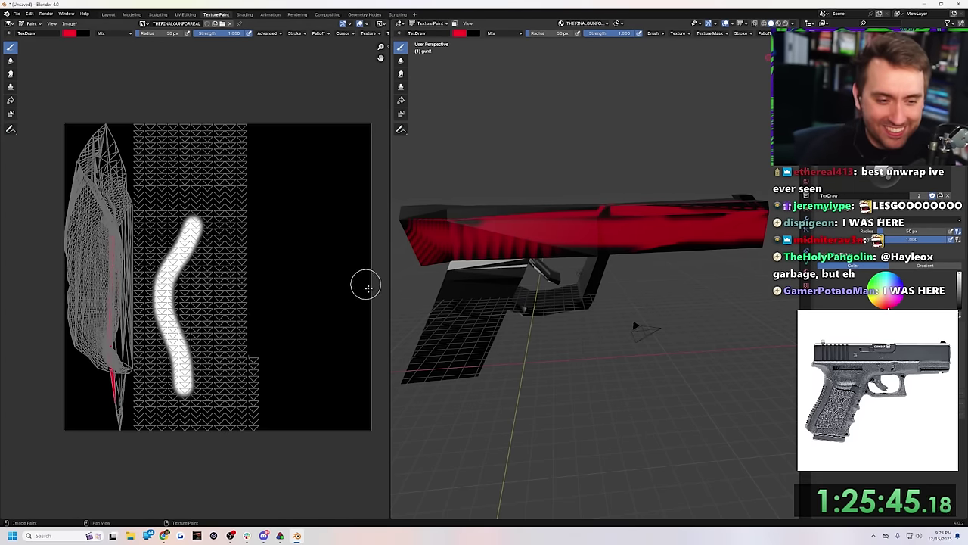
# Cover the gun in red paint, starting at the trigger area
pyautogui.click(488, 283)
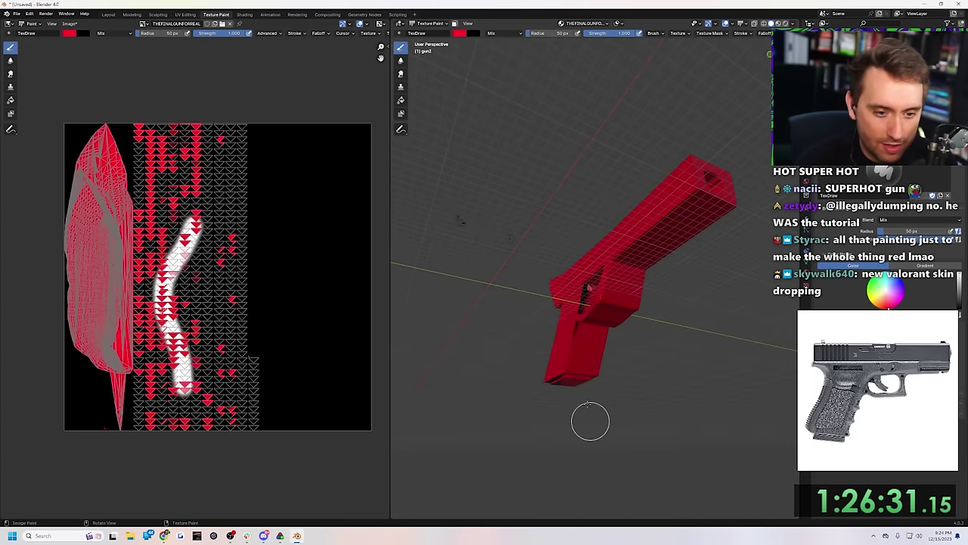
pyautogui.moveTo(587, 417); pyautogui.dragTo(547, 393, button='middle')
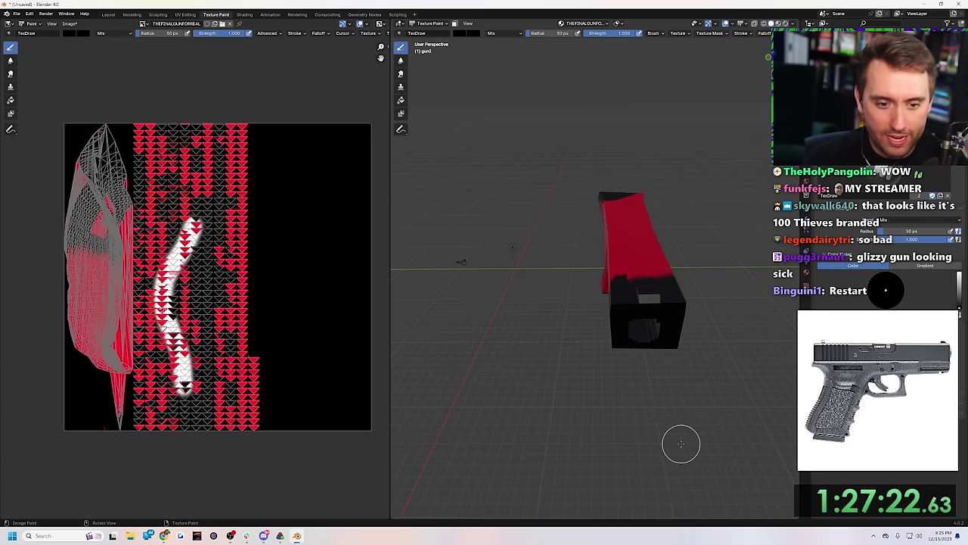
pyautogui.moveTo(681, 443); pyautogui.dragTo(723, 403, button='middle')
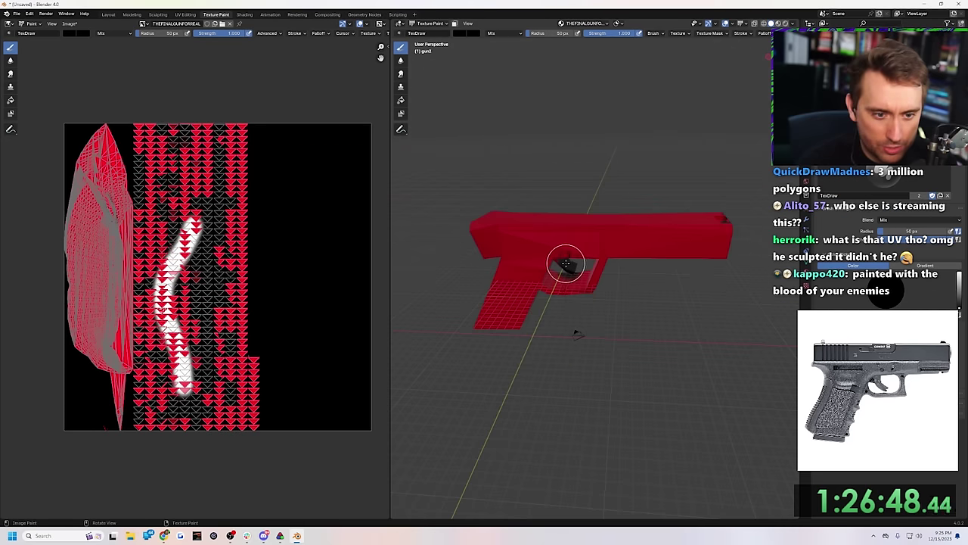
pyautogui.moveTo(567, 262); pyautogui.dragTo(564, 264, button='middle')
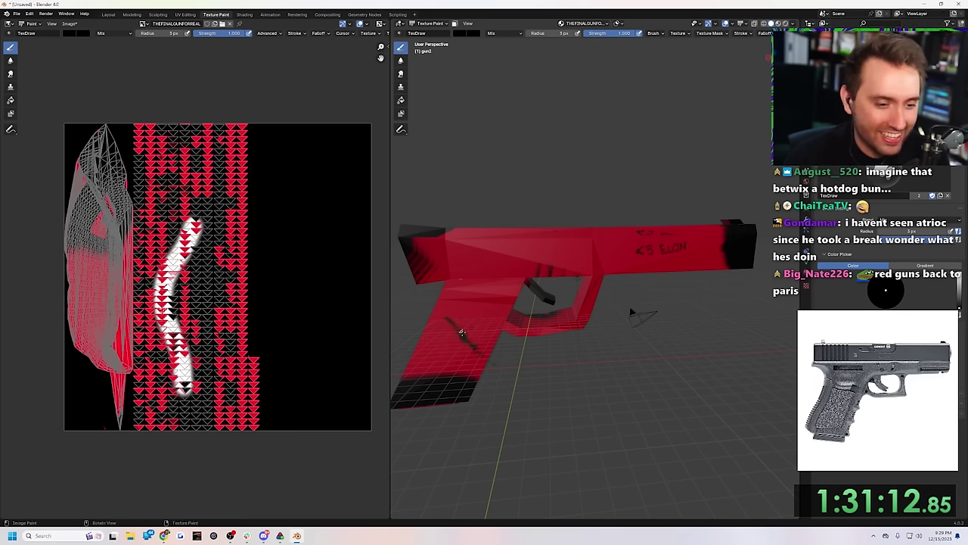
# Paint a black X on the grip
pyautogui.moveTo(452, 324)
pyautogui.mouseDown()
pyautogui.moveTo(478, 320)
pyautogui.moveTo(476, 350)
pyautogui.mouseUp()
pyautogui.moveTo(474, 324); pyautogui.dragTo(449, 354)
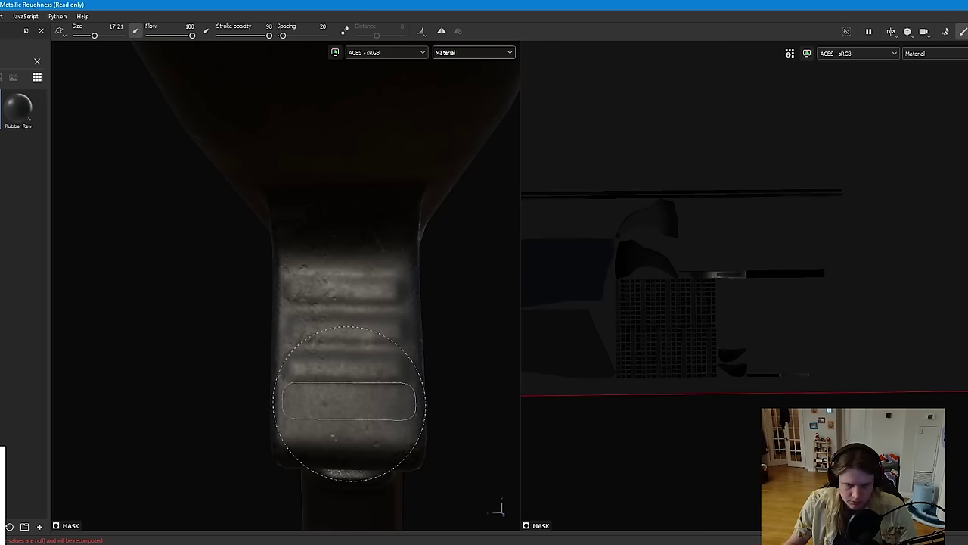
pyautogui.moveTo(349, 403)
pyautogui.keyDown('alt'); pyautogui.mouseDown()
pyautogui.moveTo(385, 410)
pyautogui.moveTo(253, 376)
pyautogui.moveTo(318, 370)
pyautogui.mouseUp(); pyautogui.keyUp('alt')
# Frame the slide and stamp the GlockAlpha GLOCK logo onto its side
pyautogui.scroll(-5, 333, 355)
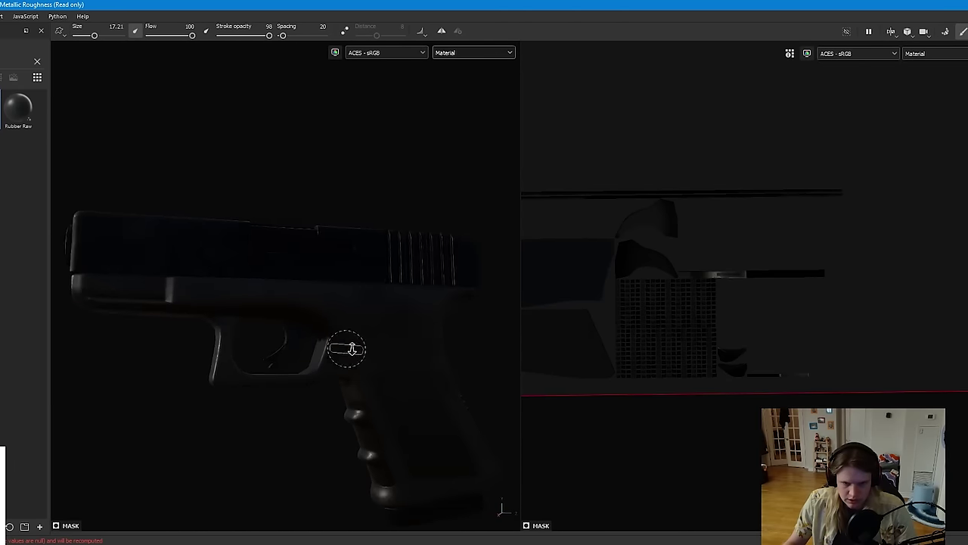
pyautogui.scroll(8, 296, 353)
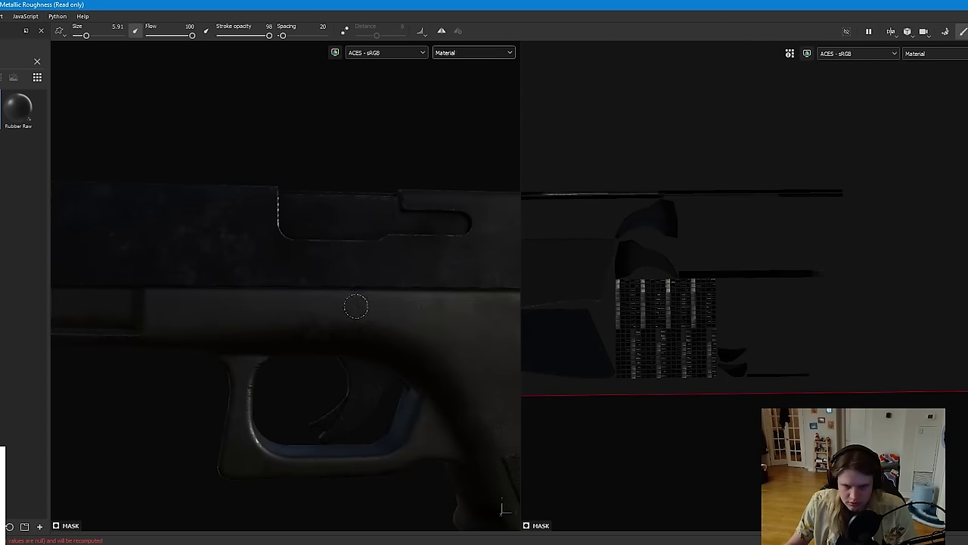
pyautogui.scroll(-5, 363, 333)
pyautogui.scroll(-3, 383, 361)
pyautogui.keyDown('alt'); pyautogui.moveTo(383, 361); pyautogui.dragTo(341, 426); pyautogui.keyUp('alt')
pyautogui.scroll(3, 338, 378)
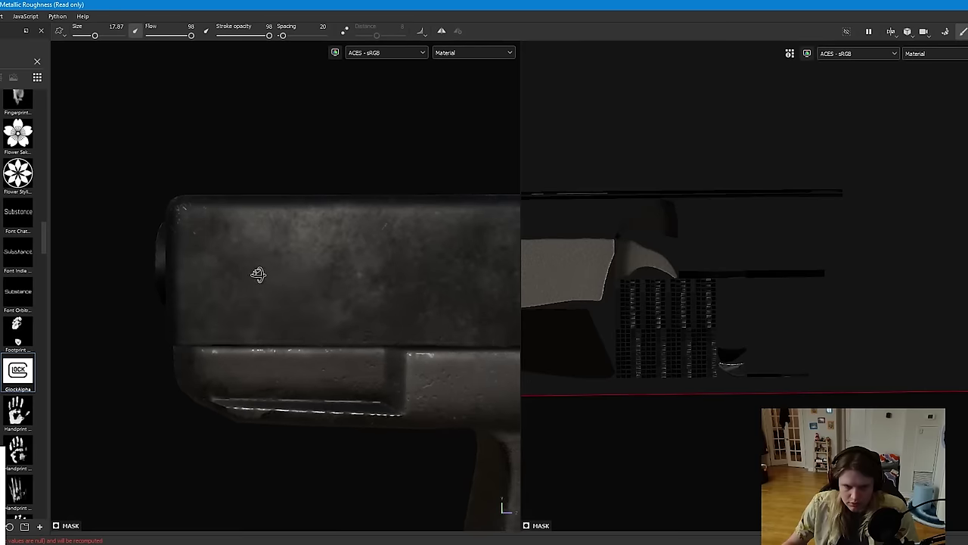
pyautogui.click(259, 272)
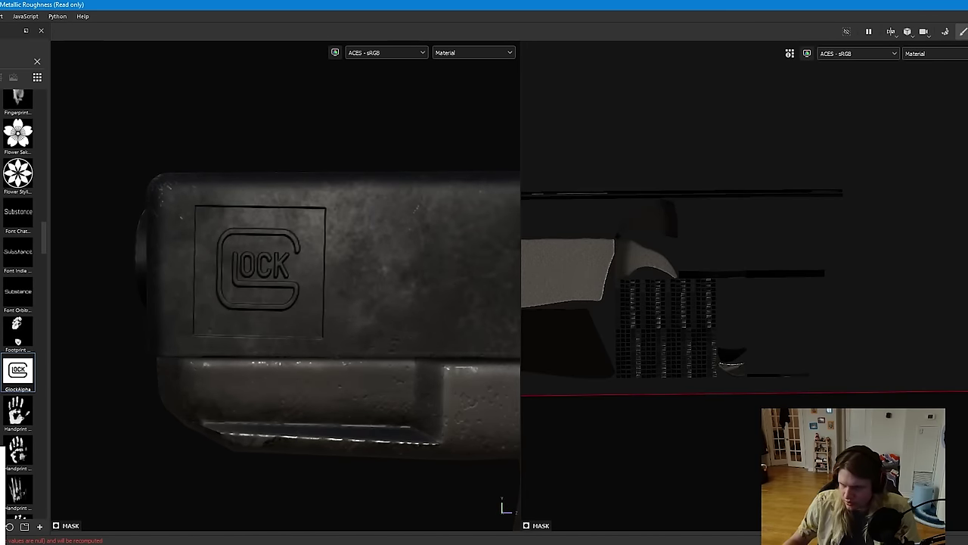
# Dissolve the selected faces and switch to the Texture Paint workspace on the red gun
pyautogui.press('1')
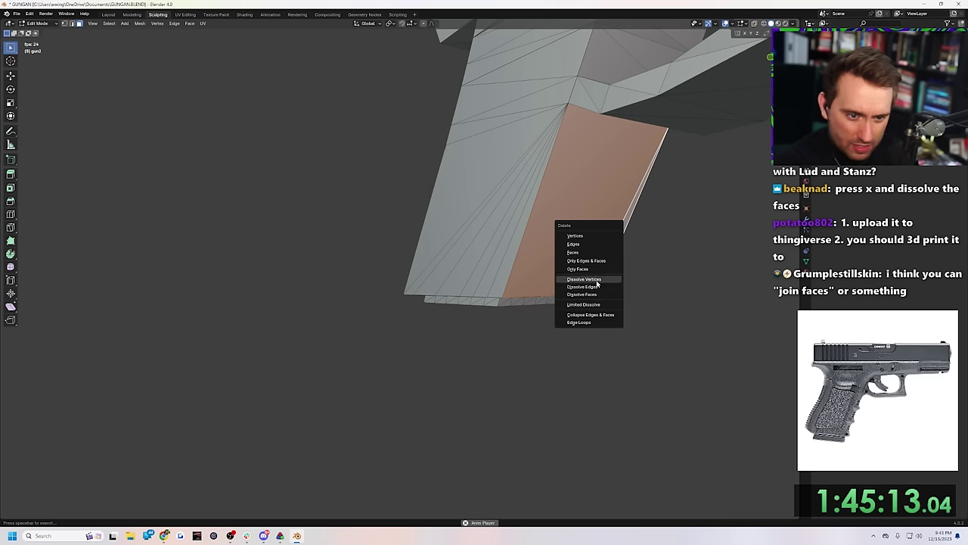
pyautogui.click(600, 292)
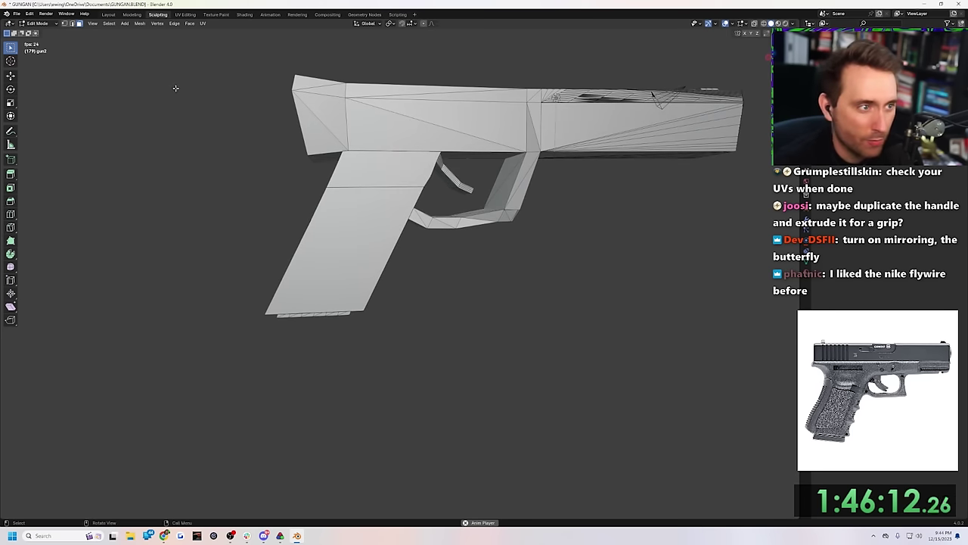
pyautogui.click(216, 15)
pyautogui.moveTo(529, 272)
pyautogui.mouseDown(button='middle')
pyautogui.moveTo(519, 277)
pyautogui.moveTo(561, 313)
pyautogui.moveTo(575, 313)
pyautogui.moveTo(591, 293)
pyautogui.mouseUp(button='middle')
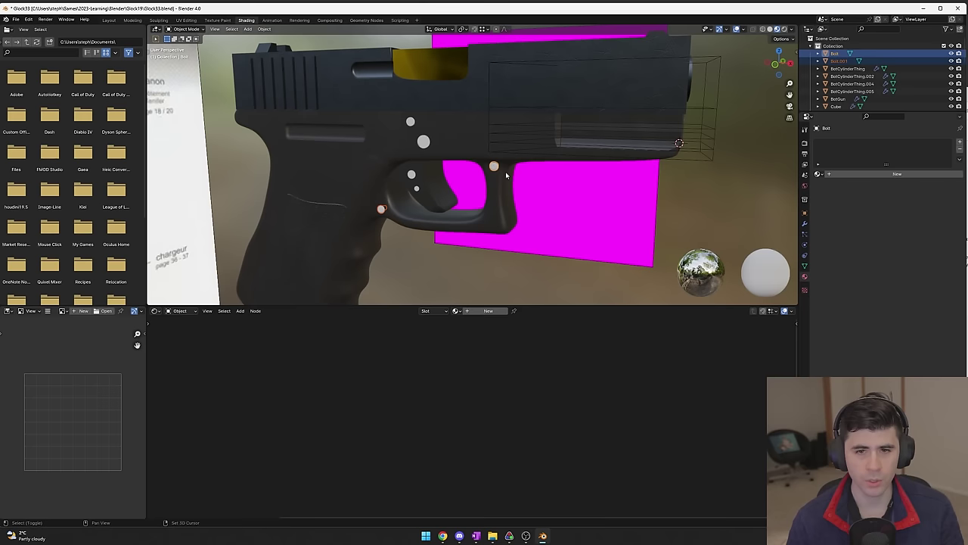
# Assign the existing Metal material to the BoltCylinderThing bolt piece
pyautogui.scroll(3, 681, 197)
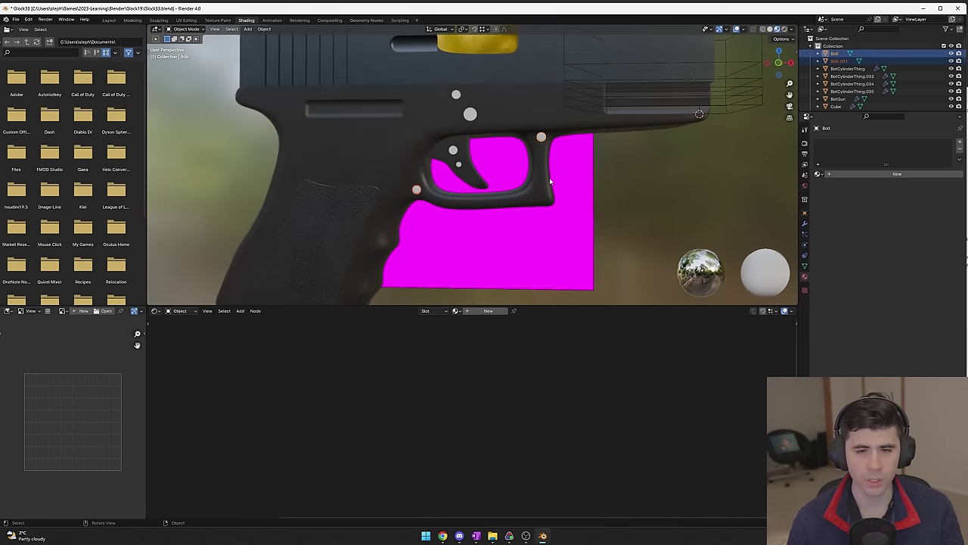
pyautogui.click(819, 175)
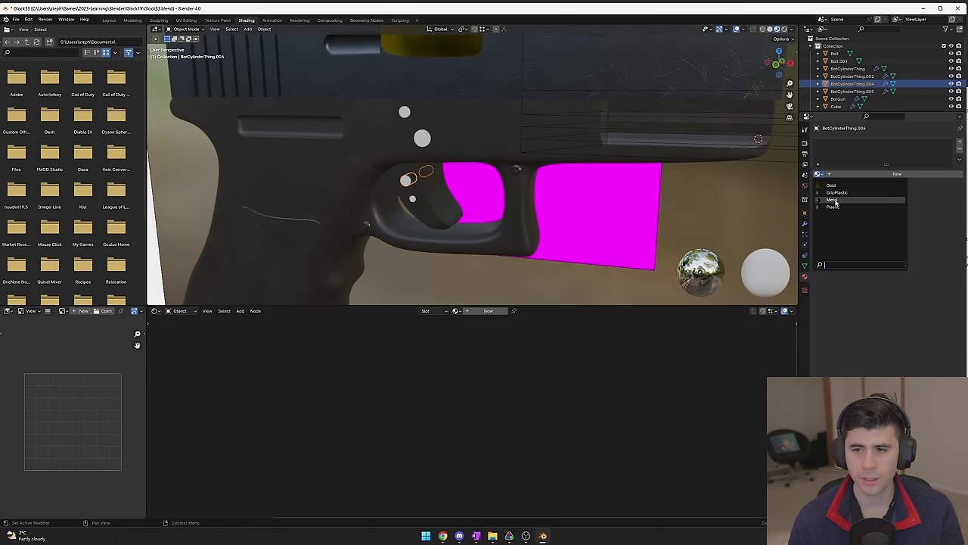
pyautogui.click(420, 137)
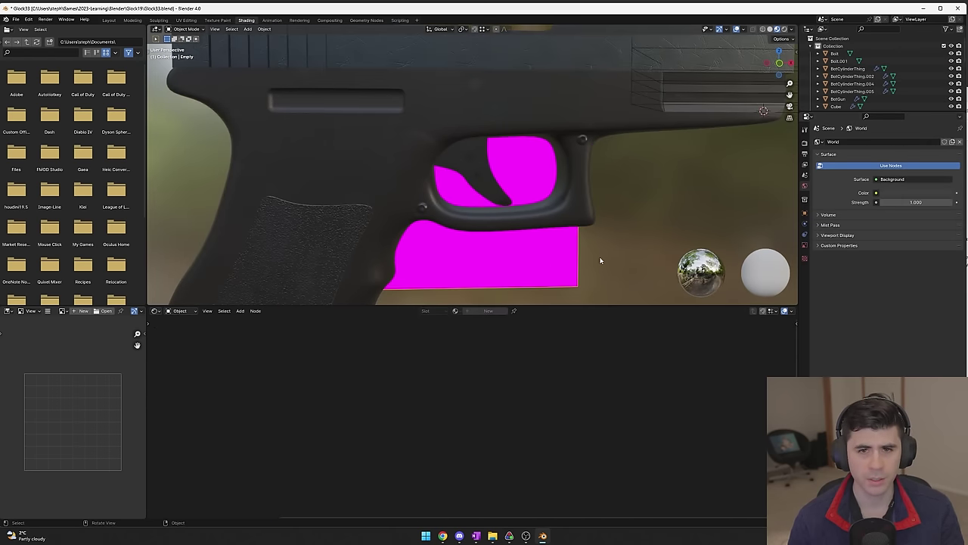
pyautogui.moveTo(601, 264)
pyautogui.mouseDown(button='middle')
pyautogui.moveTo(549, 259)
pyautogui.moveTo(594, 249)
pyautogui.moveTo(519, 158)
pyautogui.moveTo(515, 192)
pyautogui.moveTo(558, 177)
pyautogui.moveTo(500, 164)
pyautogui.moveTo(537, 181)
pyautogui.mouseUp(button='middle')
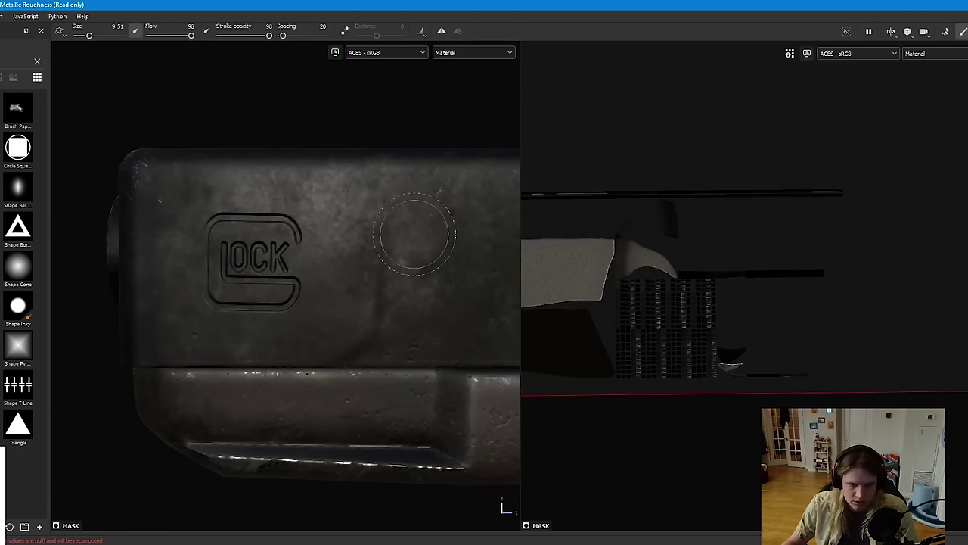
# Preview the finished pistol full-screen in Painter, then render an image of the red gun in Blender
pyautogui.scroll(-3, 207, 244)
pyautogui.keyDown('alt'); pyautogui.moveTo(207, 245); pyautogui.dragTo(325, 249, button='middle'); pyautogui.keyUp('alt')
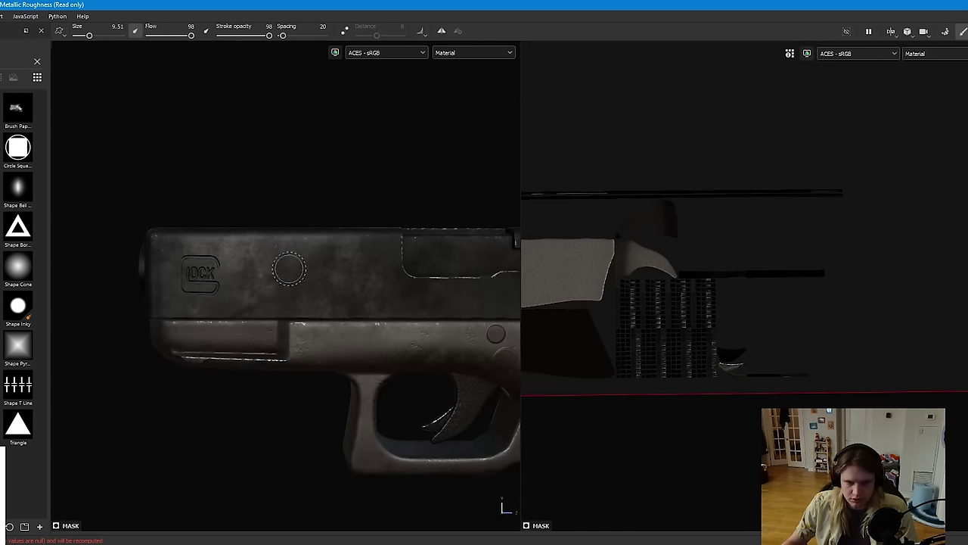
pyautogui.press('F10')
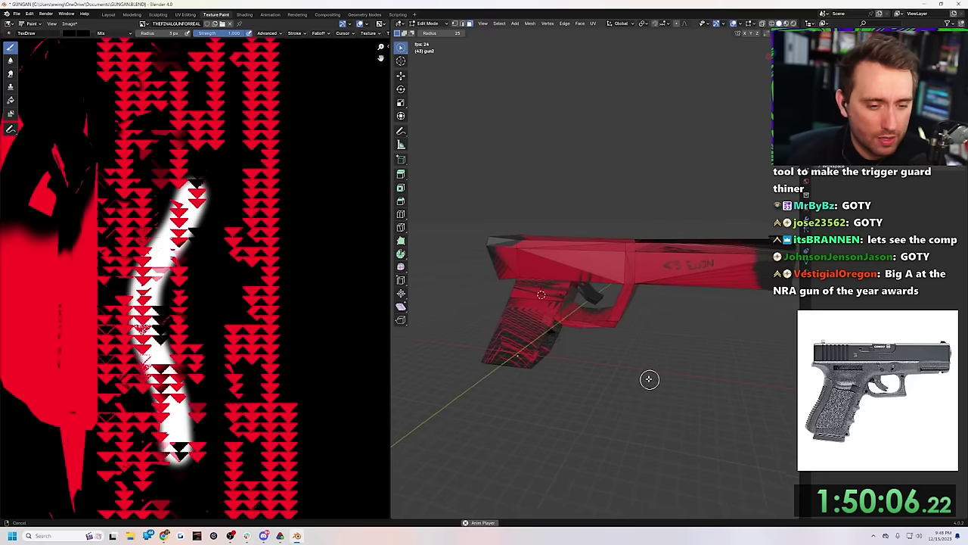
pyautogui.moveTo(649, 378)
pyautogui.mouseDown(button='middle')
pyautogui.moveTo(655, 359)
pyautogui.moveTo(669, 364)
pyautogui.moveTo(662, 376)
pyautogui.mouseUp(button='middle')
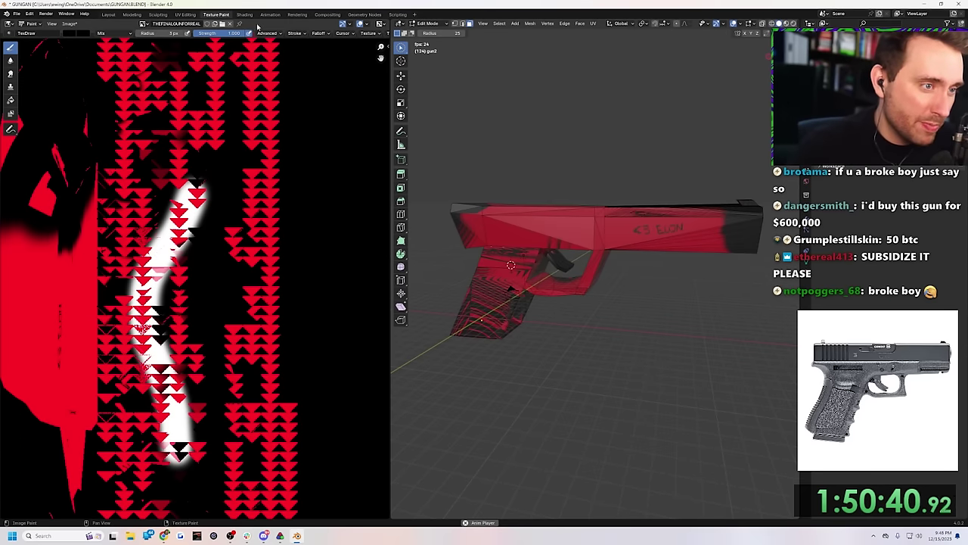
pyautogui.click(297, 15)
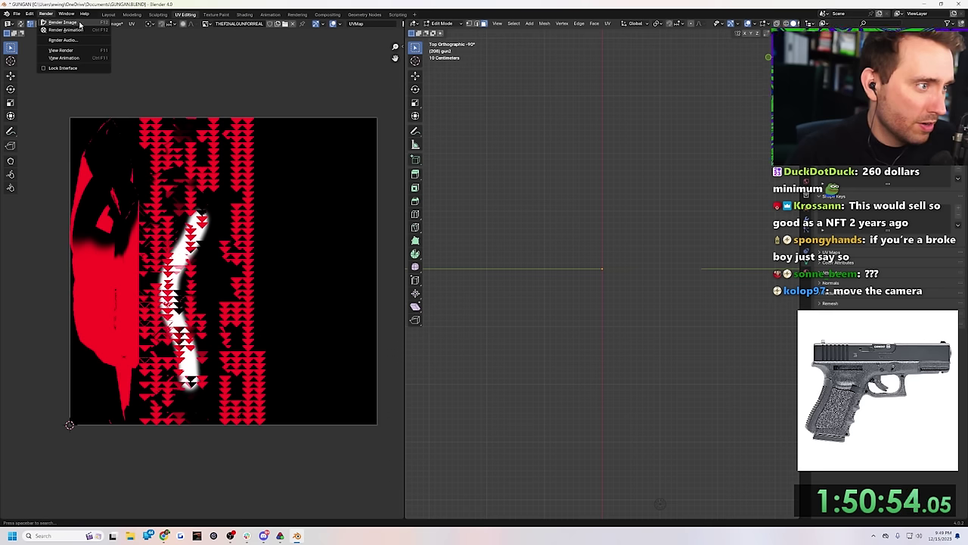
pyautogui.click(80, 24)
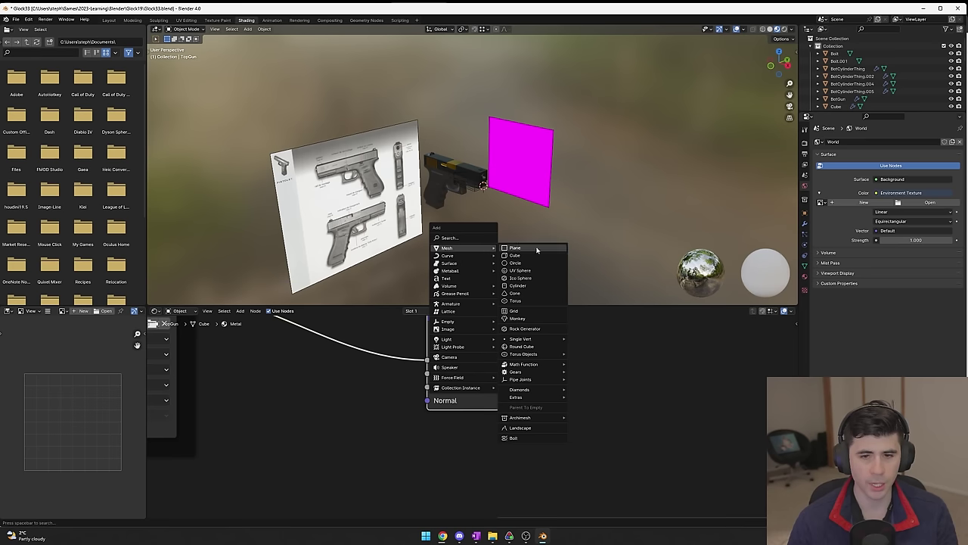
# Add a plane floor and move it along Z beneath the pistol
pyautogui.click(515, 249)
pyautogui.press('g')
pyautogui.press('z')
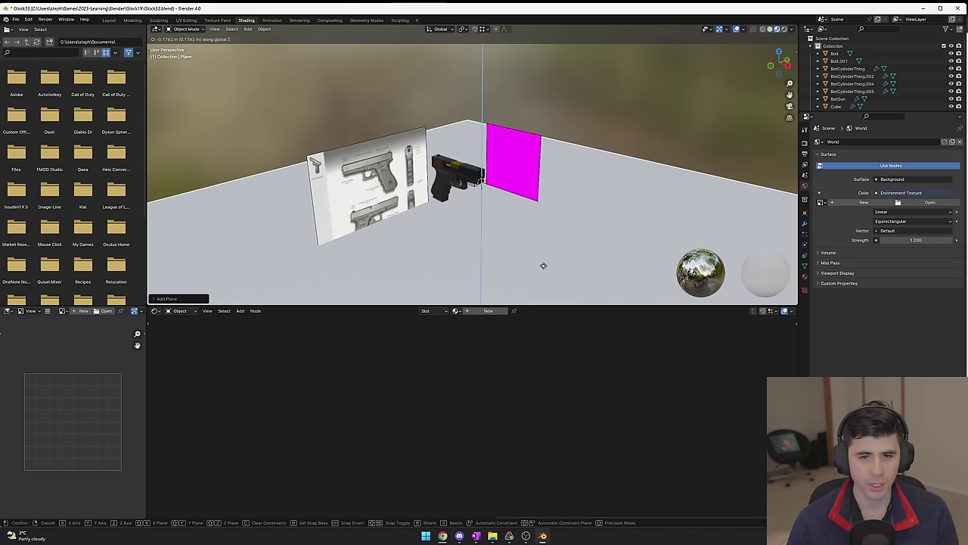
pyautogui.click(543, 266)
pyautogui.scroll(-5, 557, 265)
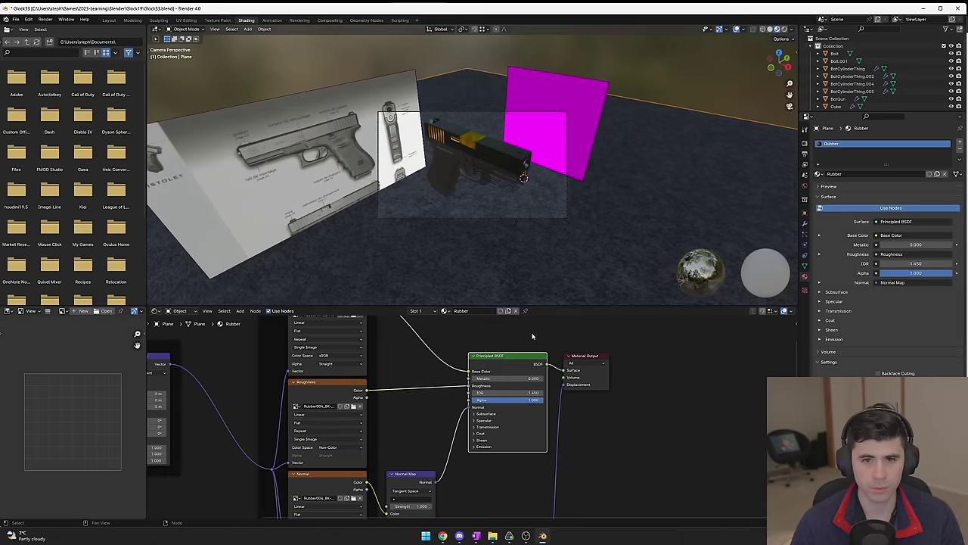
pyautogui.scroll(3, 570, 241)
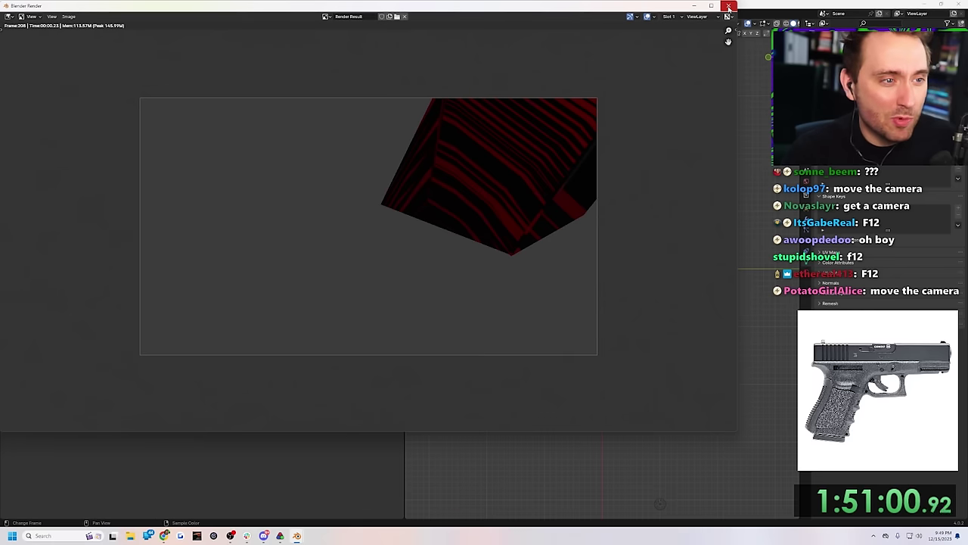
# Close the render window, look through the camera, and start moving the whole gun mesh
pyautogui.click(729, 6)
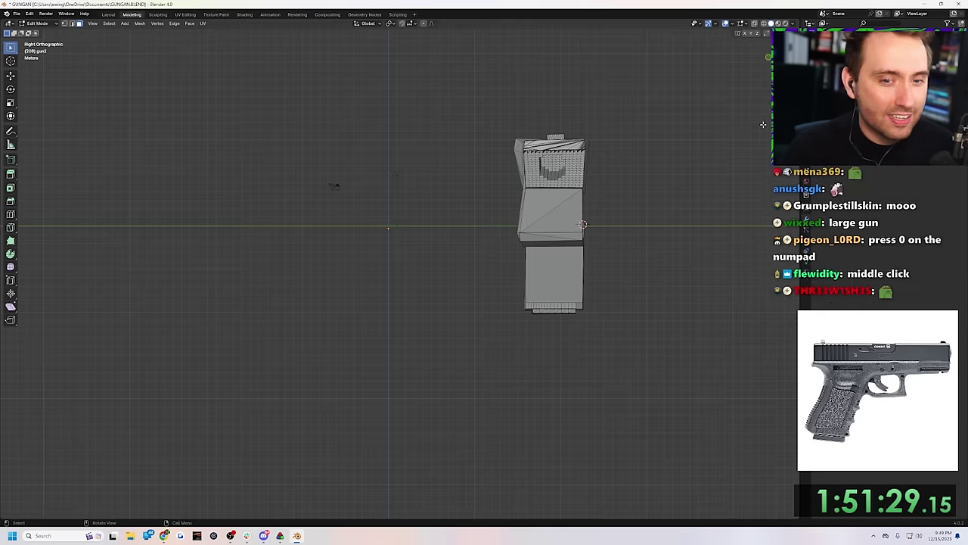
pyautogui.press('KP_0')
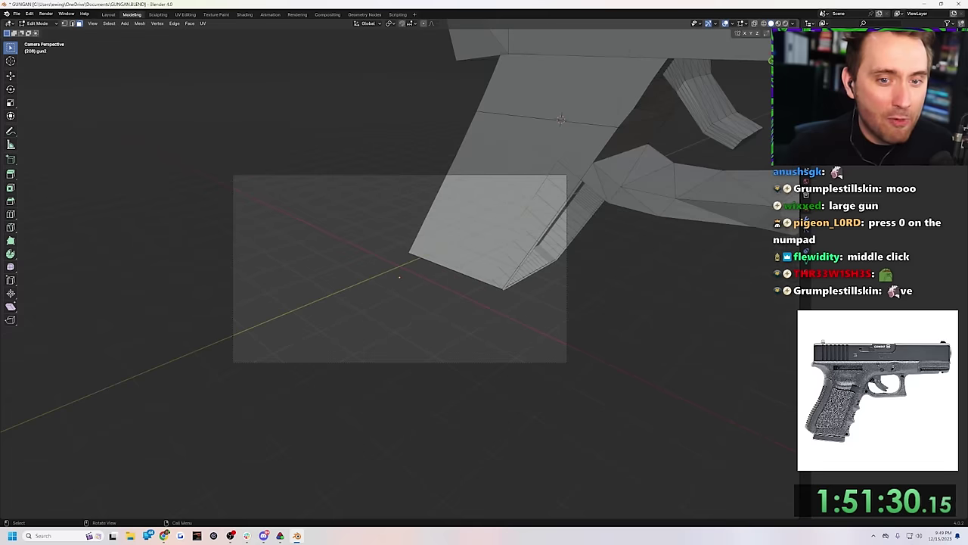
pyautogui.scroll(-1, 623, 268)
pyautogui.press('a')
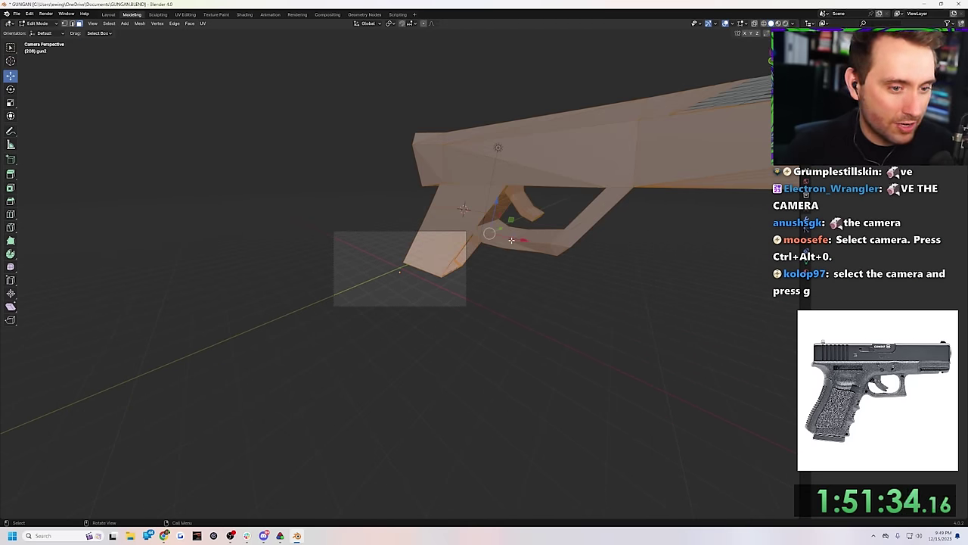
pyautogui.press('g')
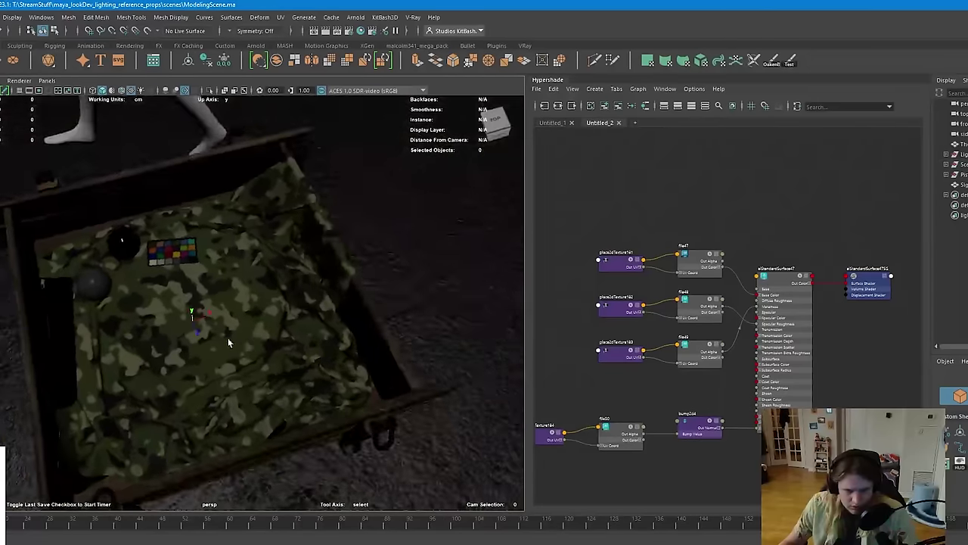
pyautogui.scroll(5, 227, 338)
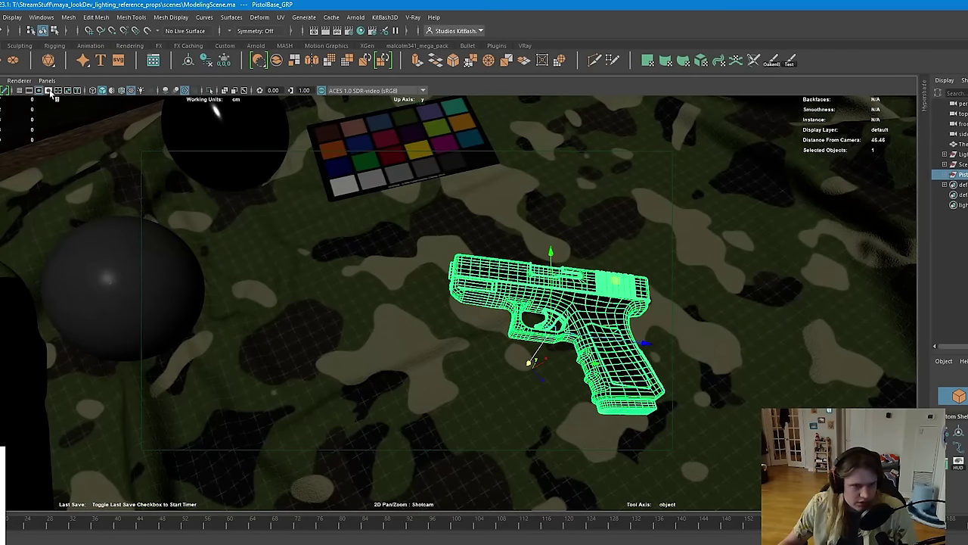
# Enable the resolution gate, import Bullet Box A, and rotate it beside the pistol
pyautogui.click(49, 90)
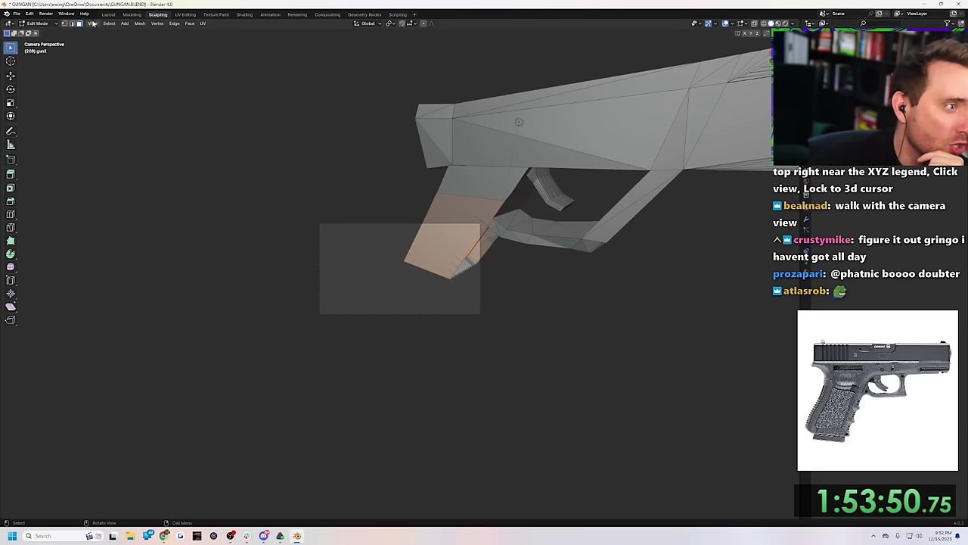
pyautogui.click(94, 17)
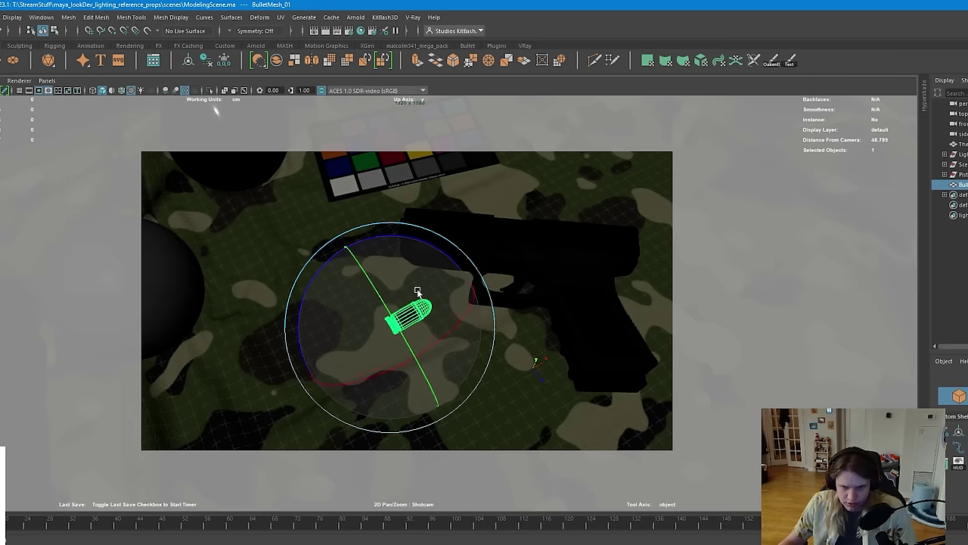
pyautogui.press('r')
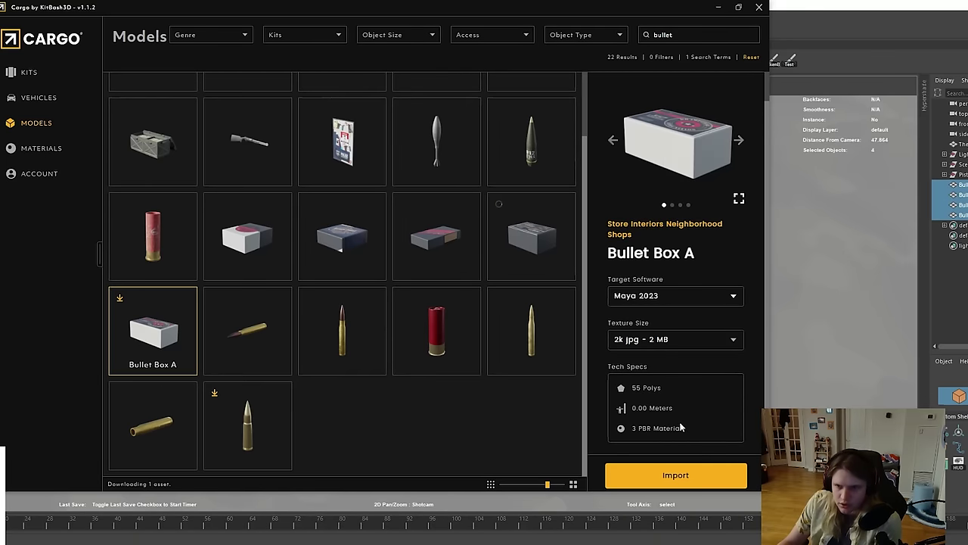
pyautogui.click(697, 474)
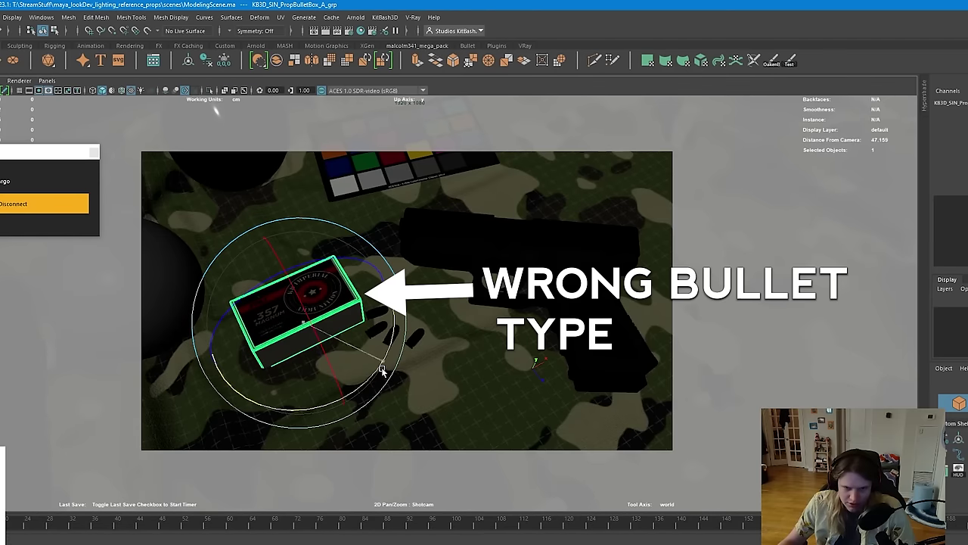
pyautogui.moveTo(382, 371); pyautogui.dragTo(392, 338)
pyautogui.press('q')
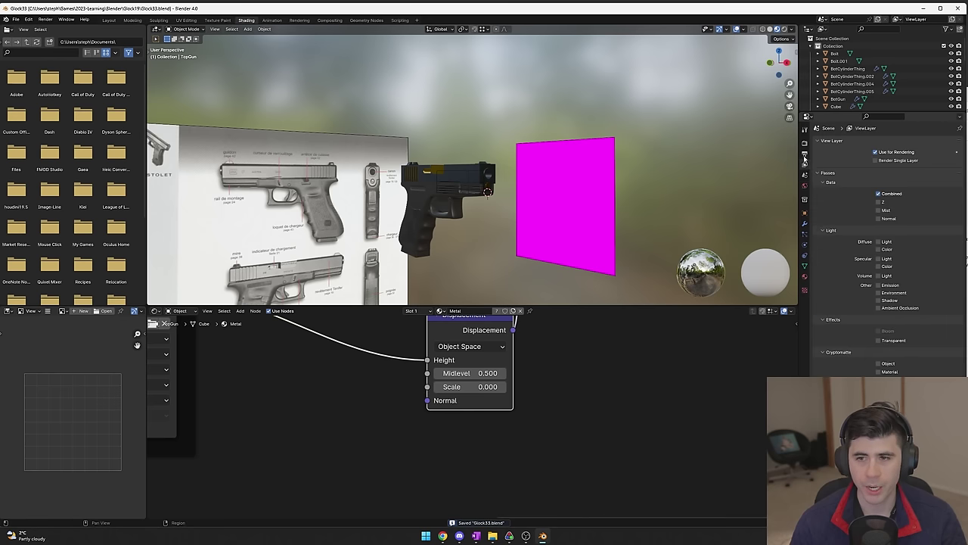
# Set the world colour to an Environment Texture using Indoor Environment HDRI 008
pyautogui.click(805, 143)
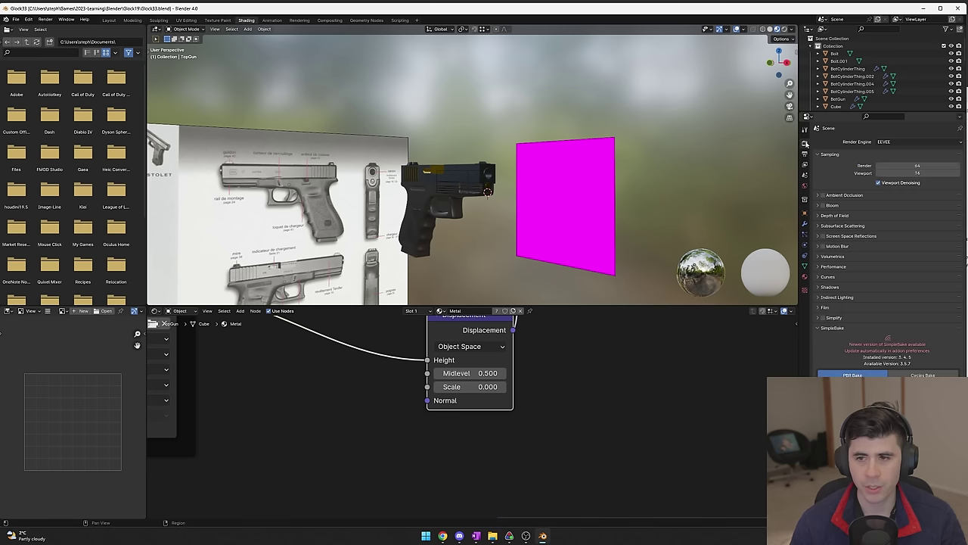
pyautogui.click(805, 185)
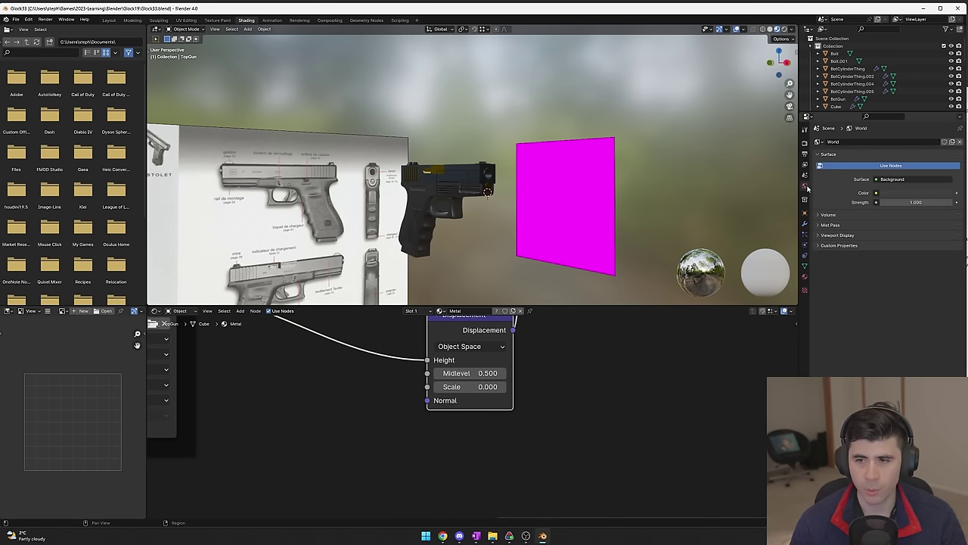
pyautogui.click(879, 180)
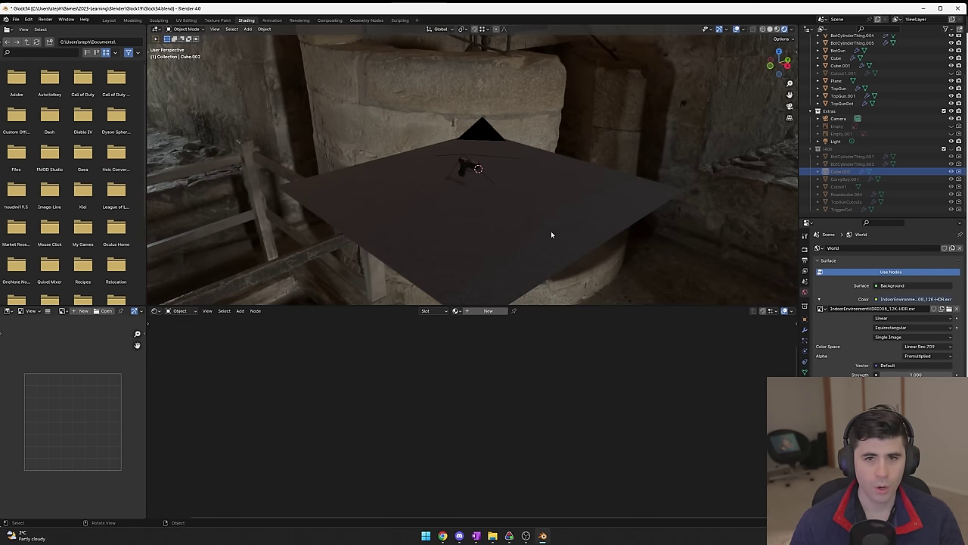
pyautogui.scroll(3, 543, 219)
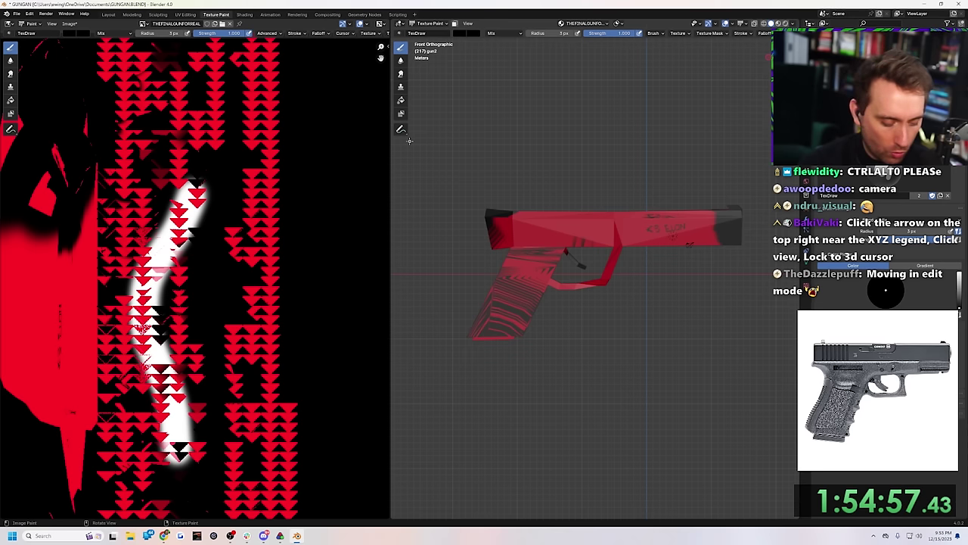
# Render an image of the red gun from the scene camera
pyautogui.press('KP_0')
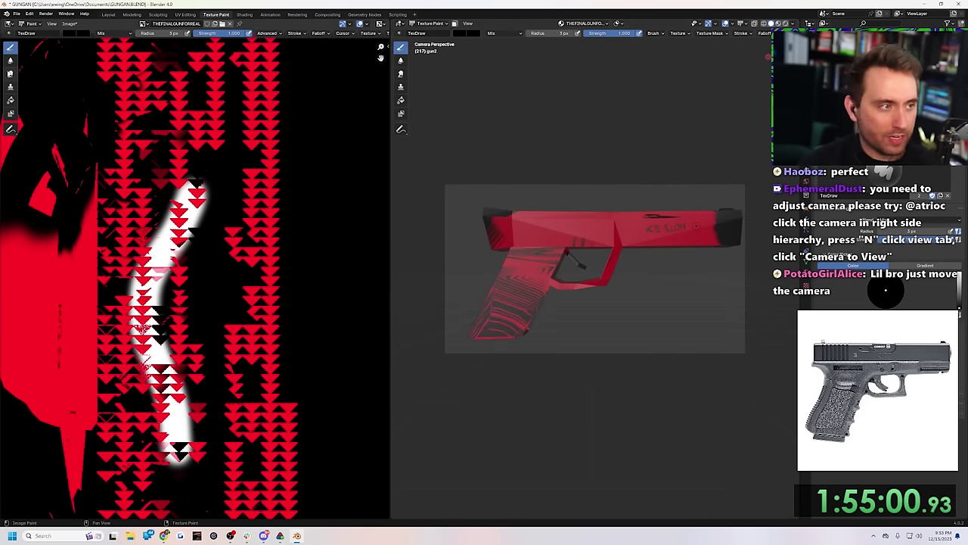
pyautogui.click(46, 14)
pyautogui.click(63, 22)
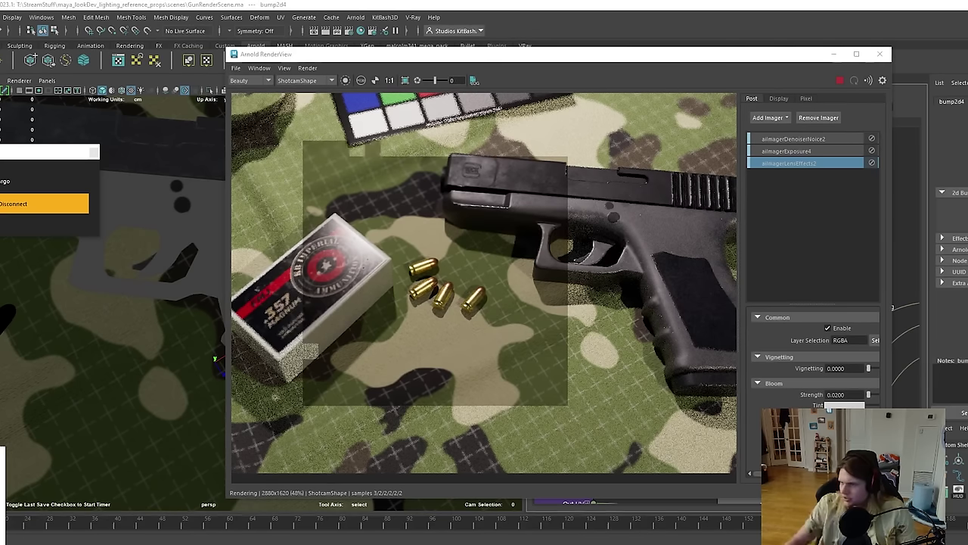
pyautogui.hotkey('alt', 'Tab')
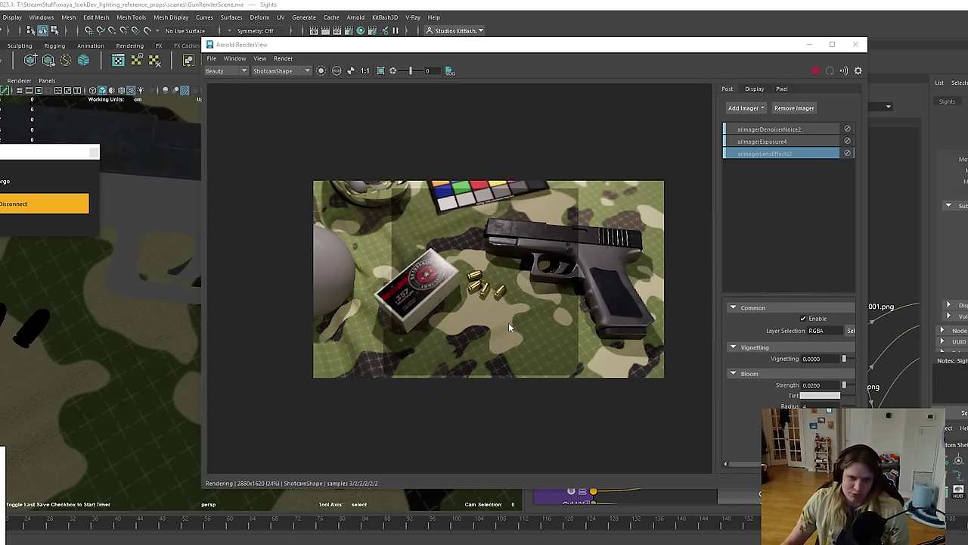
pyautogui.scroll(4, 496, 318)
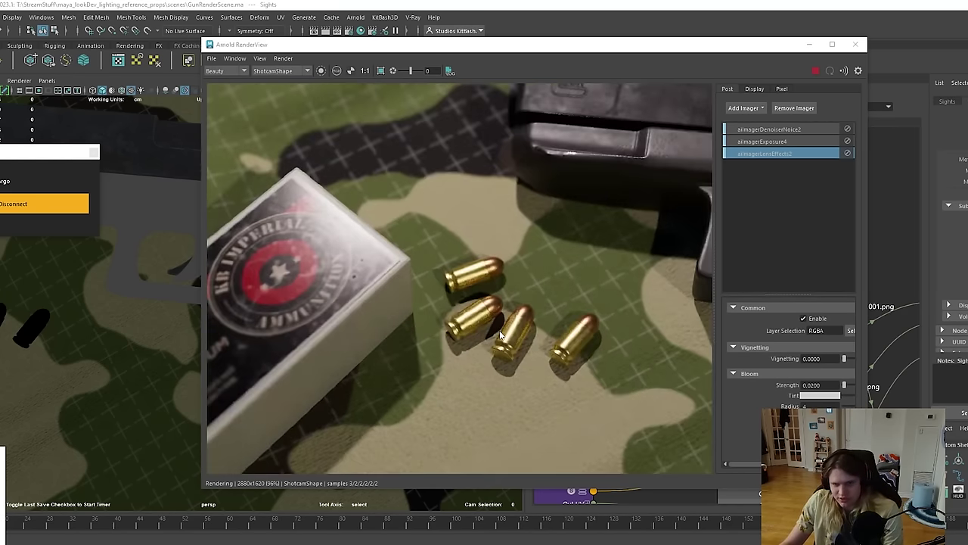
pyautogui.scroll(-2, 509, 331)
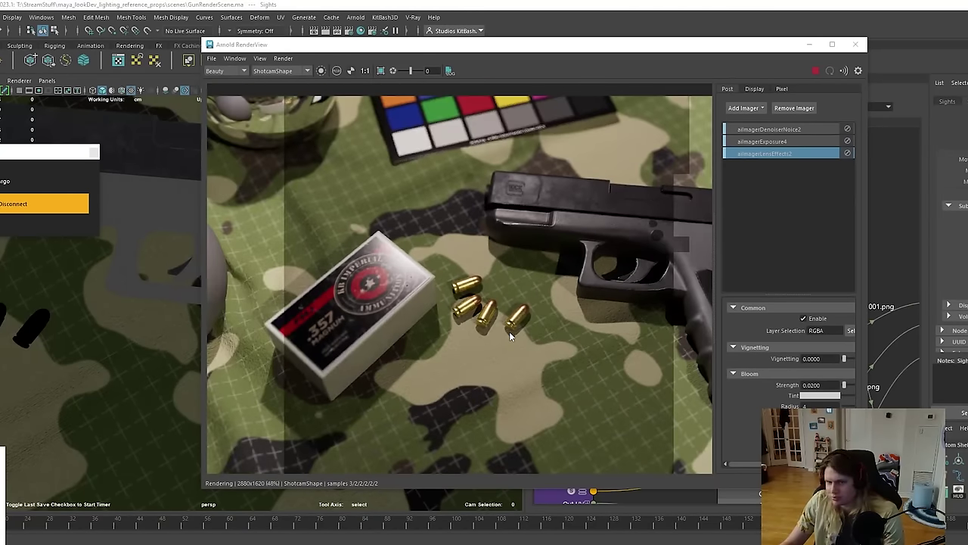
pyautogui.scroll(-1, 518, 318)
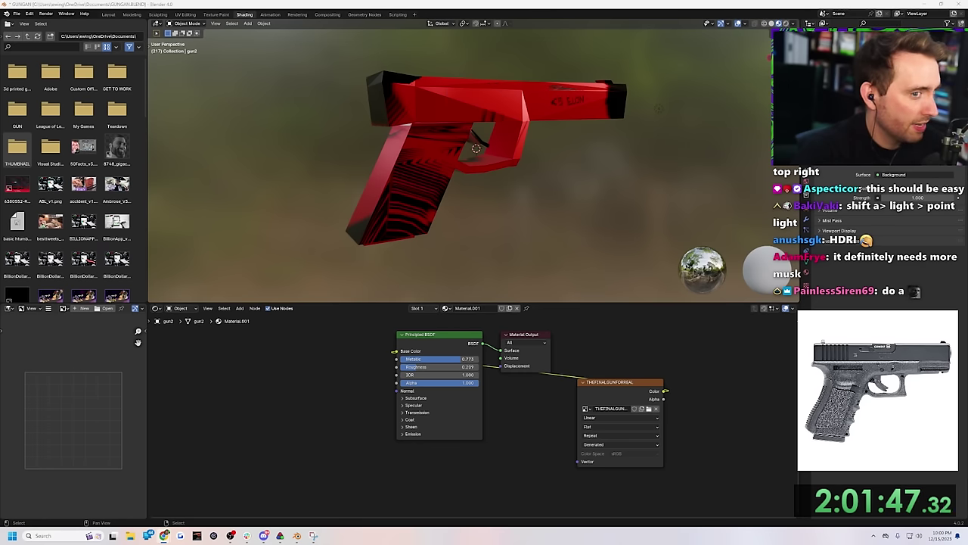
# Bring up the Cybertruck photo and view the gun in the Texture Paint workspace
pyautogui.hotkey('alt', 'Tab')
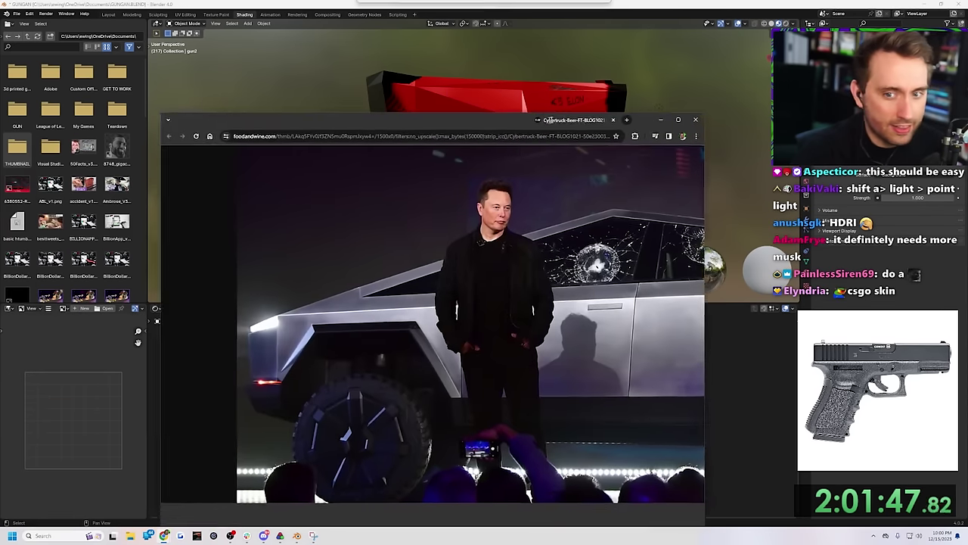
pyautogui.doubleClick(619, 103)
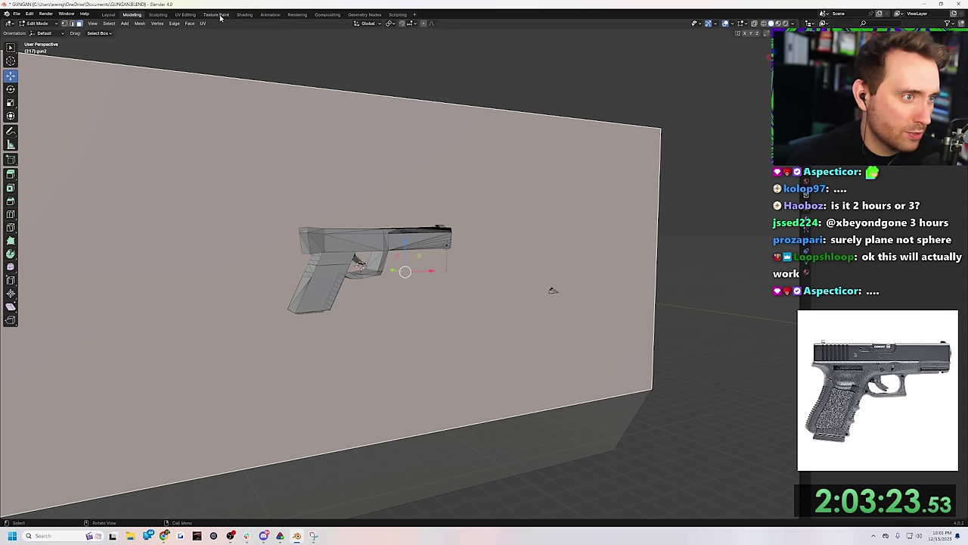
pyautogui.click(217, 14)
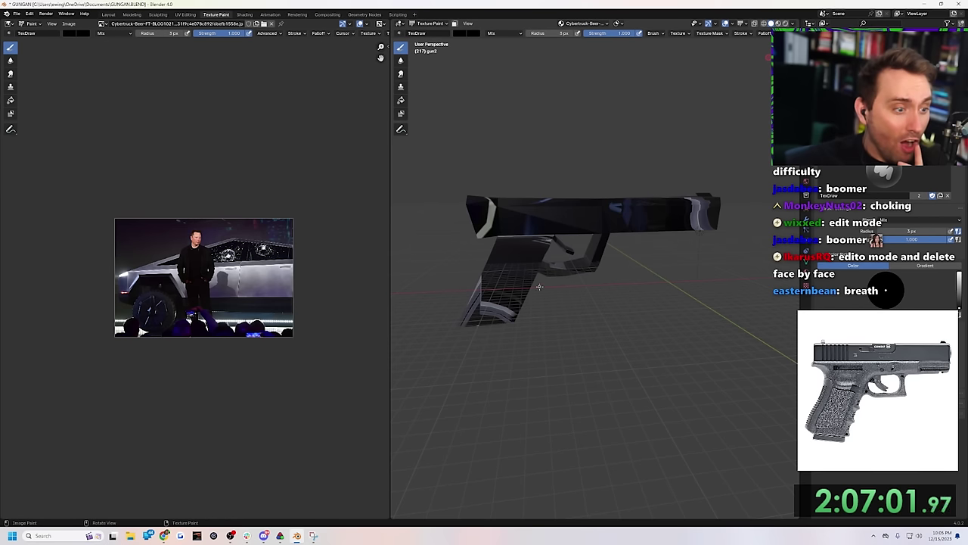
pyautogui.moveTo(540, 286); pyautogui.dragTo(516, 324, button='middle')
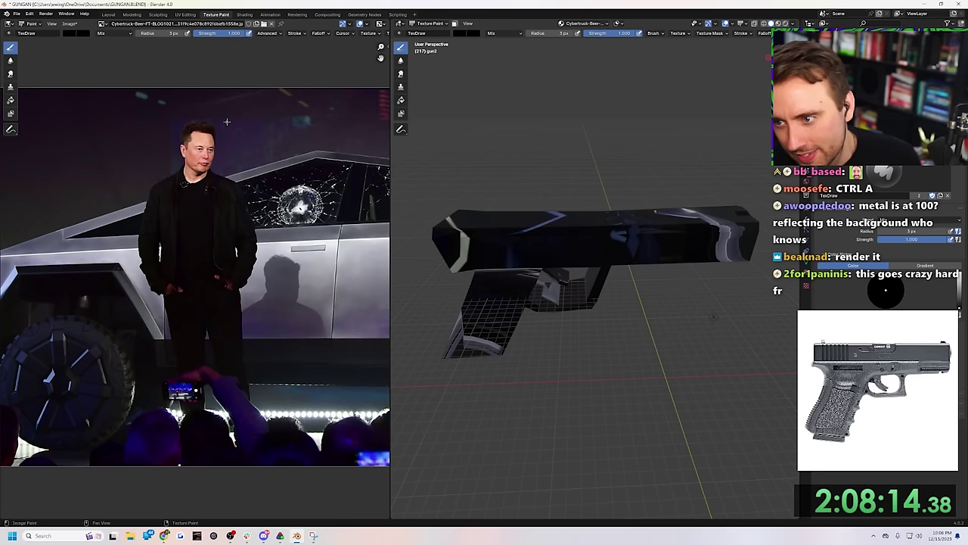
# Render an image of the Cybertruck-textured gun
pyautogui.click(45, 14)
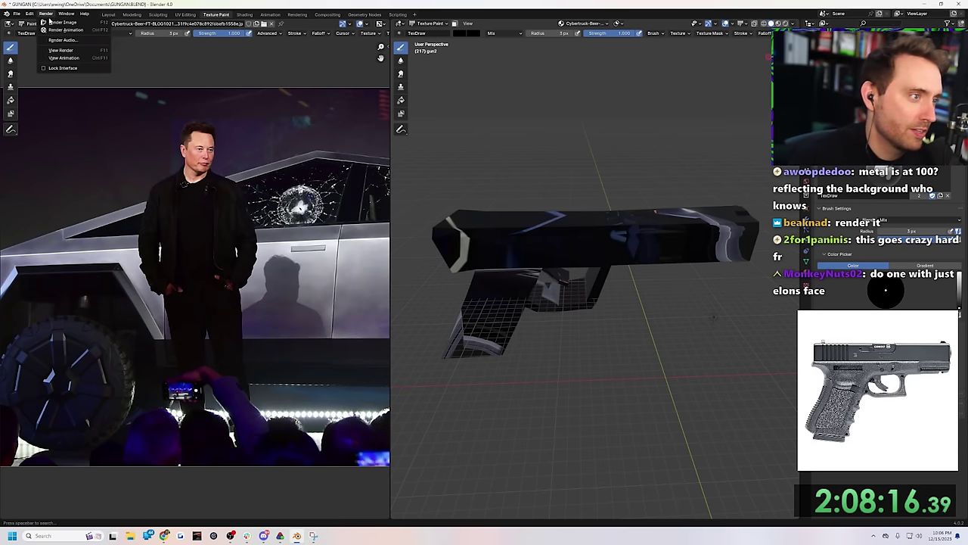
pyautogui.click(63, 25)
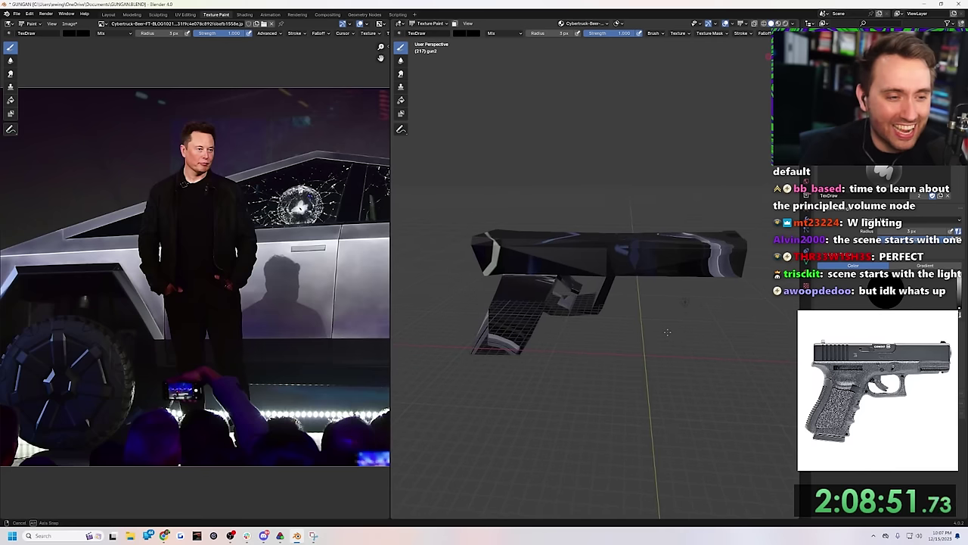
pyautogui.scroll(-2, 205, 277)
pyautogui.scroll(3, 207, 252)
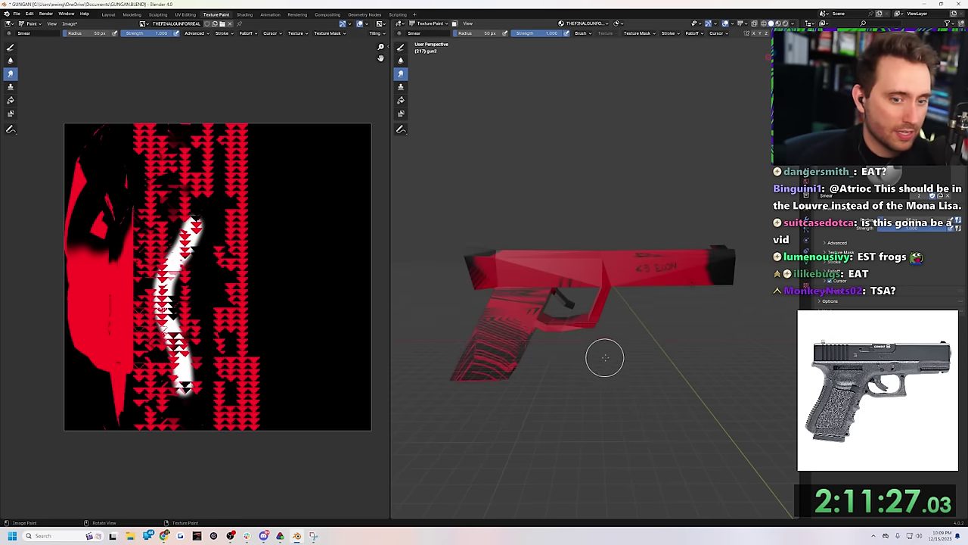
# Create a new material for the large box behind the gun
pyautogui.moveTo(605, 357); pyautogui.dragTo(640, 376, button='middle')
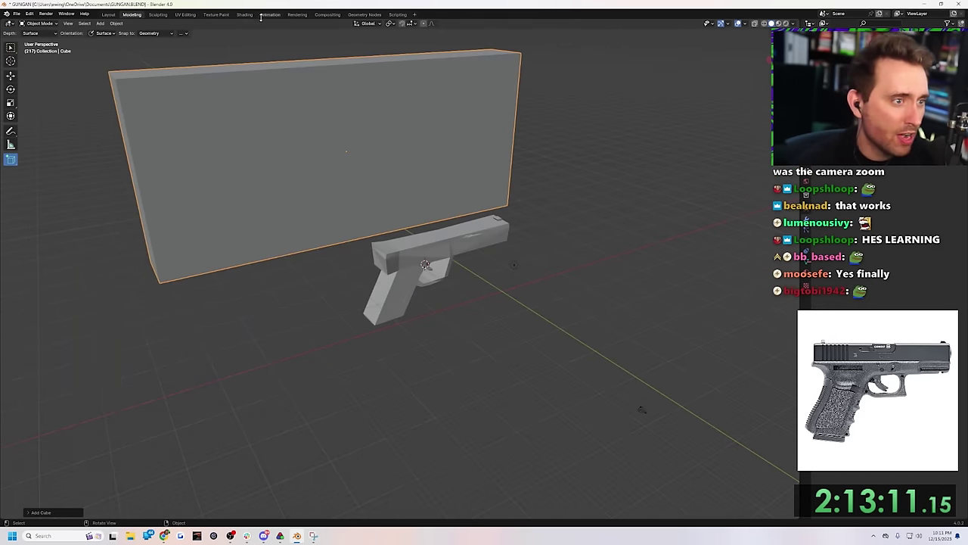
pyautogui.click(225, 14)
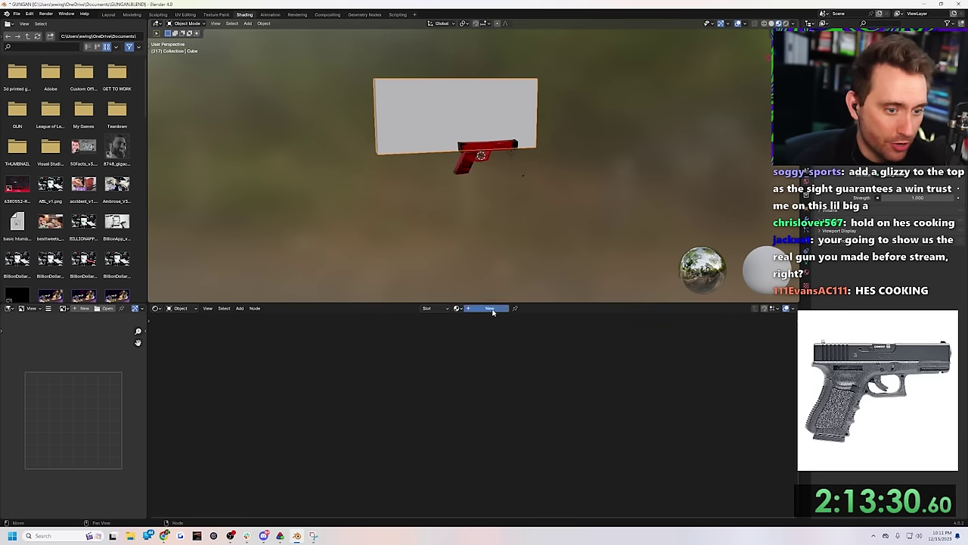
pyautogui.click(485, 309)
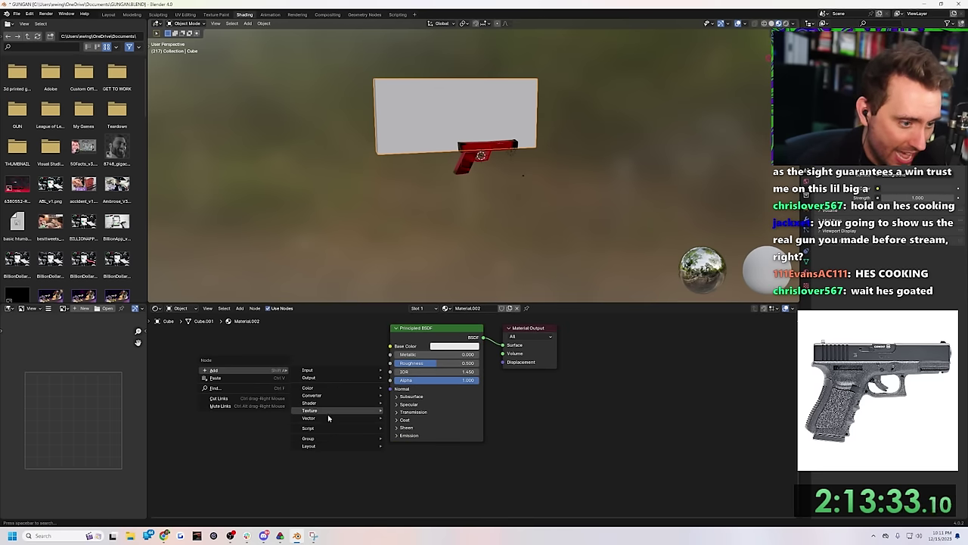
# Add an Image Texture node and load the 8748_gigachad.png portrait into it
pyautogui.moveTo(323, 413)
pyautogui.click(424, 446)
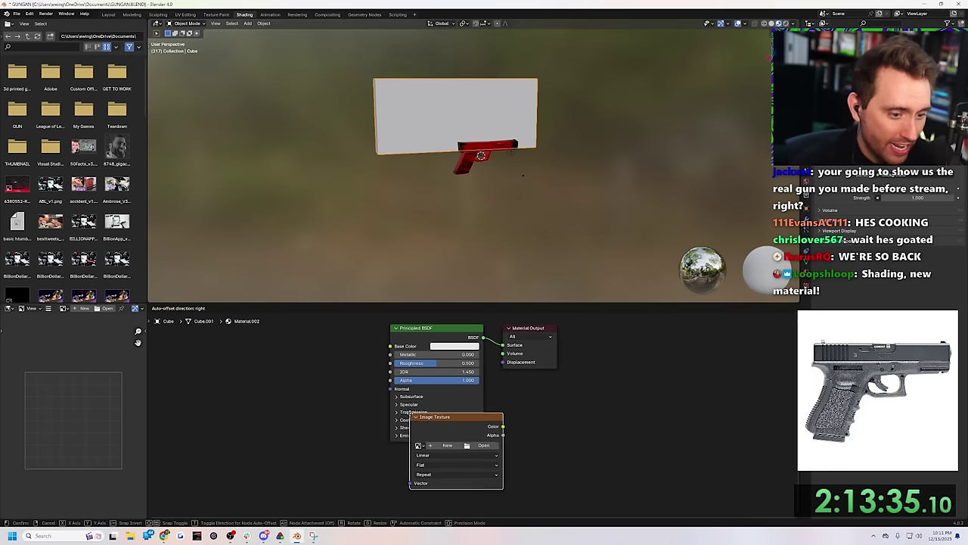
pyautogui.click(226, 381)
pyautogui.click(283, 412)
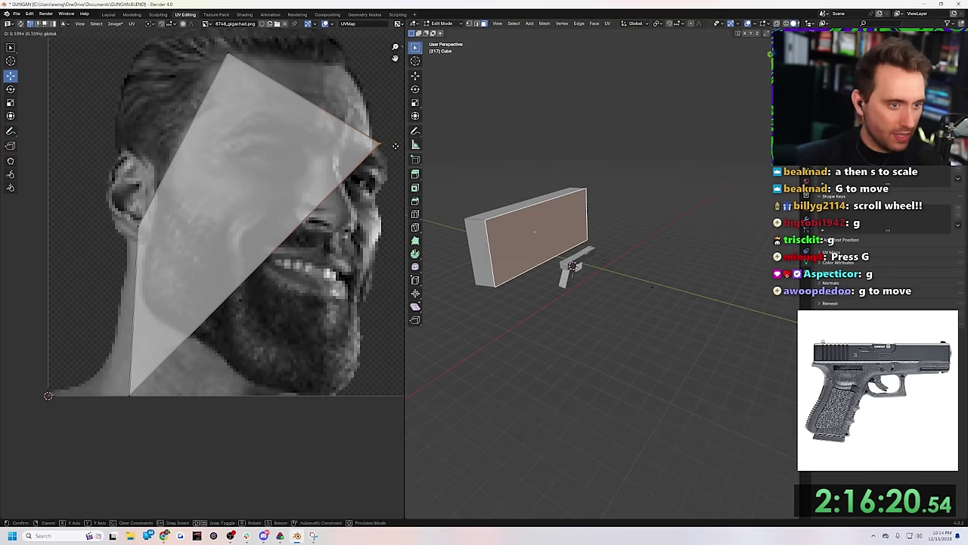
pyautogui.scroll(-5, 316, 275)
pyautogui.scroll(3, 316, 274)
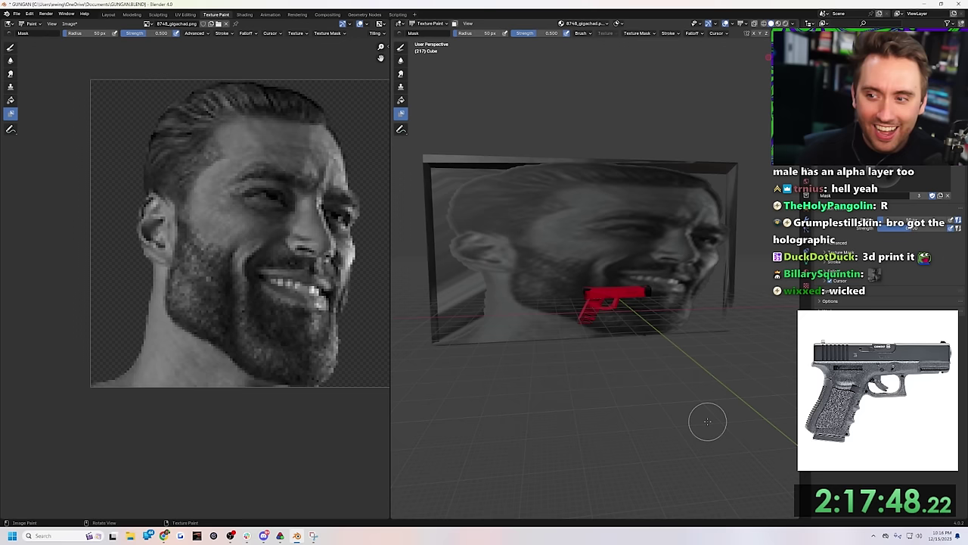
pyautogui.scroll(5, 707, 421)
pyautogui.moveTo(691, 415)
pyautogui.mouseDown(button='middle')
pyautogui.moveTo(726, 447)
pyautogui.moveTo(681, 411)
pyautogui.mouseUp(button='middle')
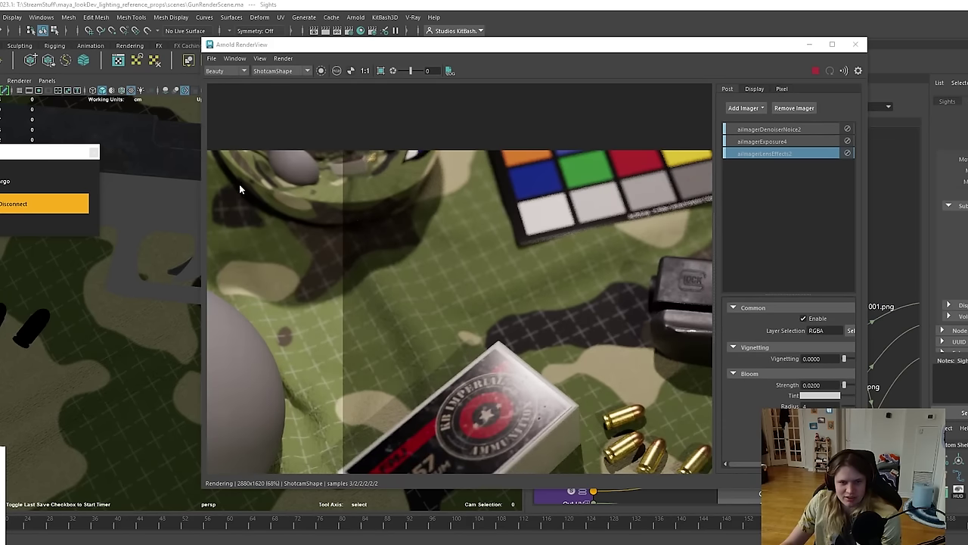
pyautogui.scroll(-3, 376, 195)
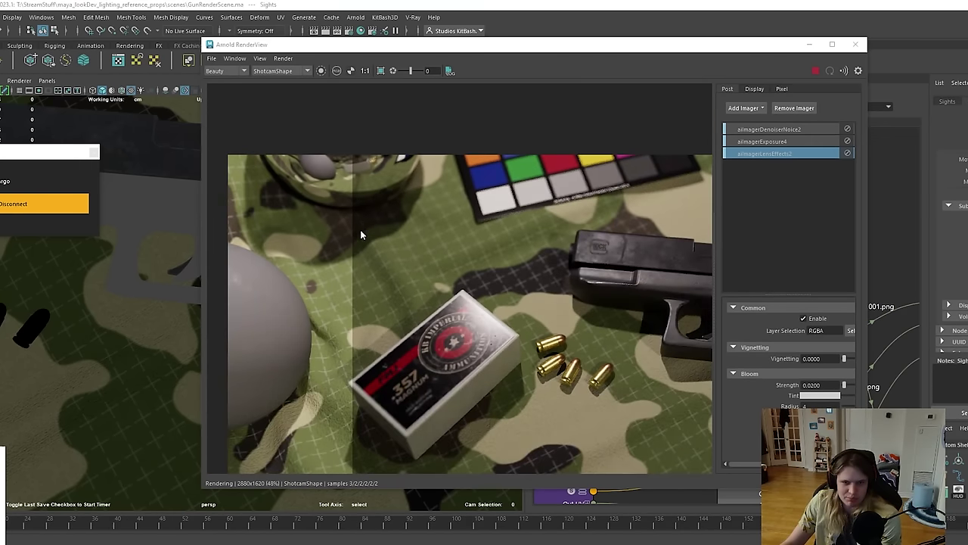
pyautogui.scroll(1, 522, 198)
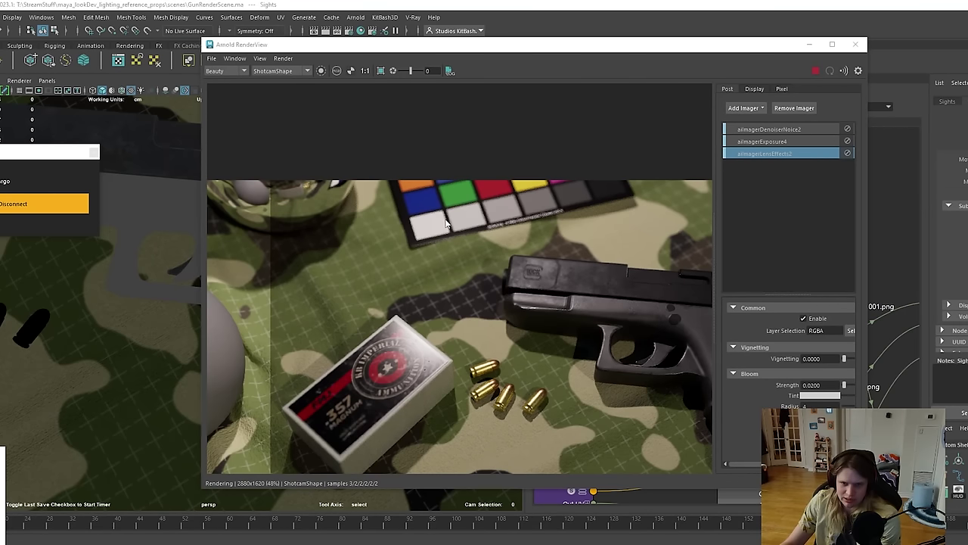
pyautogui.scroll(-3, 606, 254)
pyautogui.scroll(1, 601, 306)
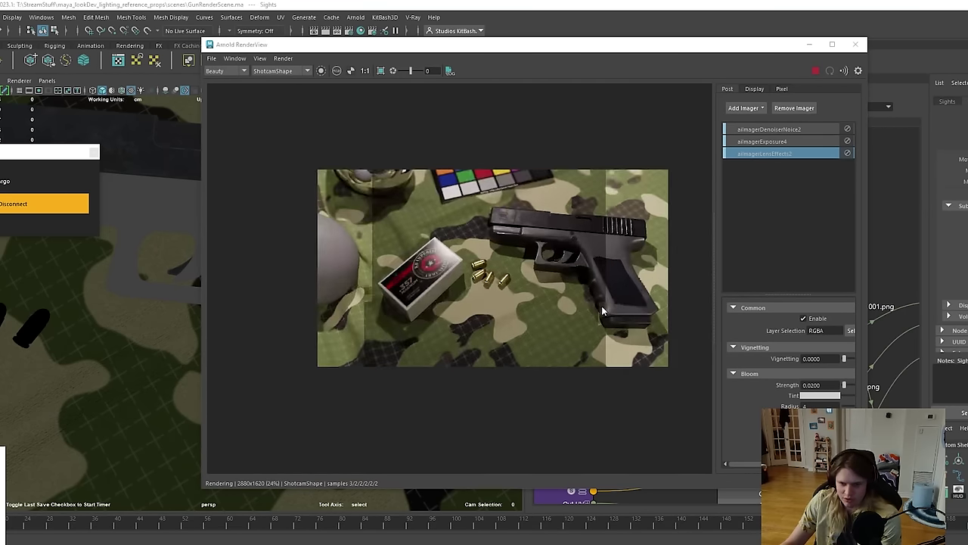
pyautogui.scroll(3, 576, 295)
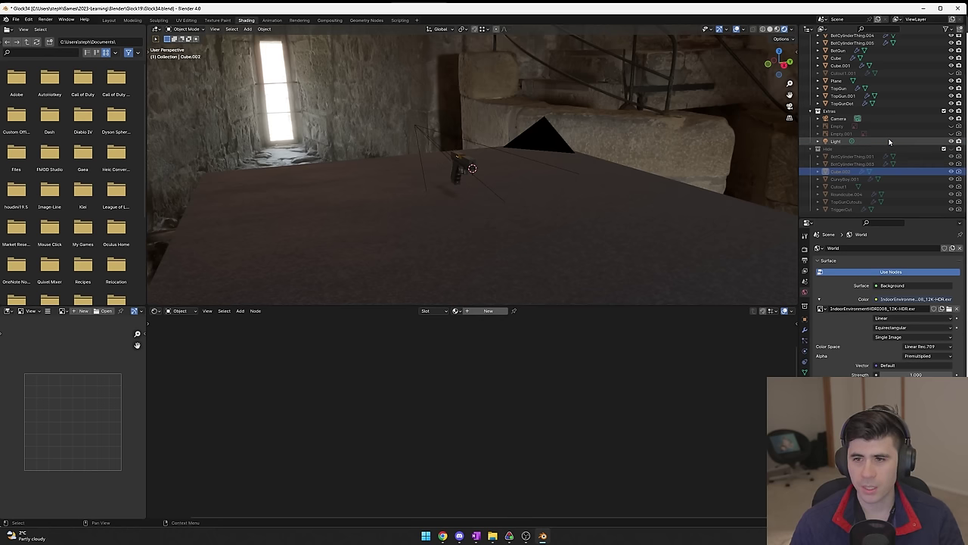
# Move Light.001 beside the pistol, frame it, and set its power to 5 W
pyautogui.press('g')
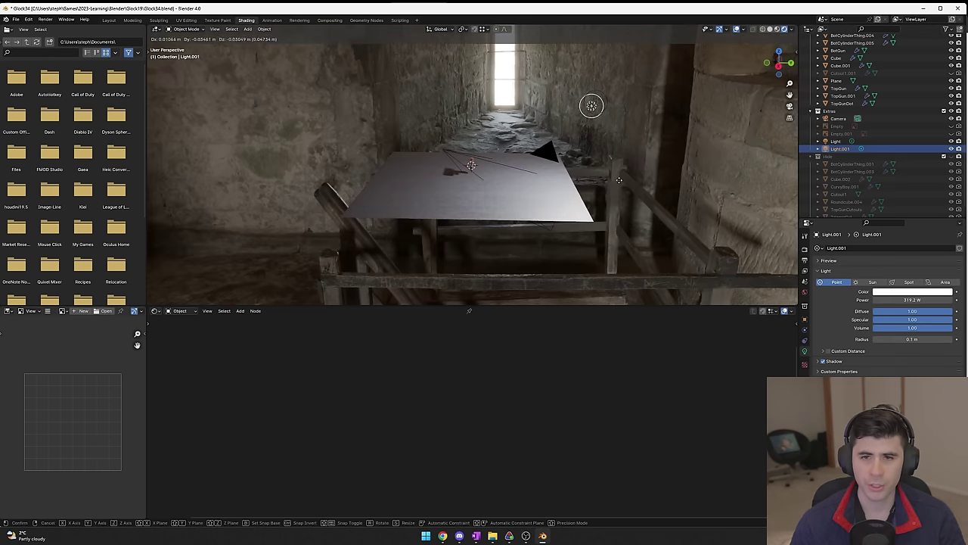
pyautogui.click(525, 243)
pyautogui.press('KP_Decimal')
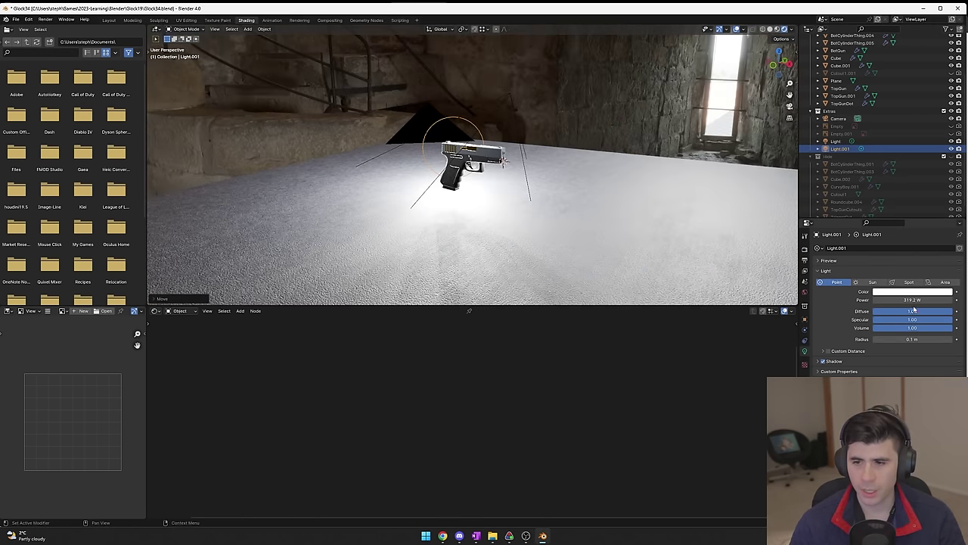
pyautogui.write('5')
pyautogui.press('Return')
# Tint the point light a warm peach colour
pyautogui.scroll(2, 470, 174)
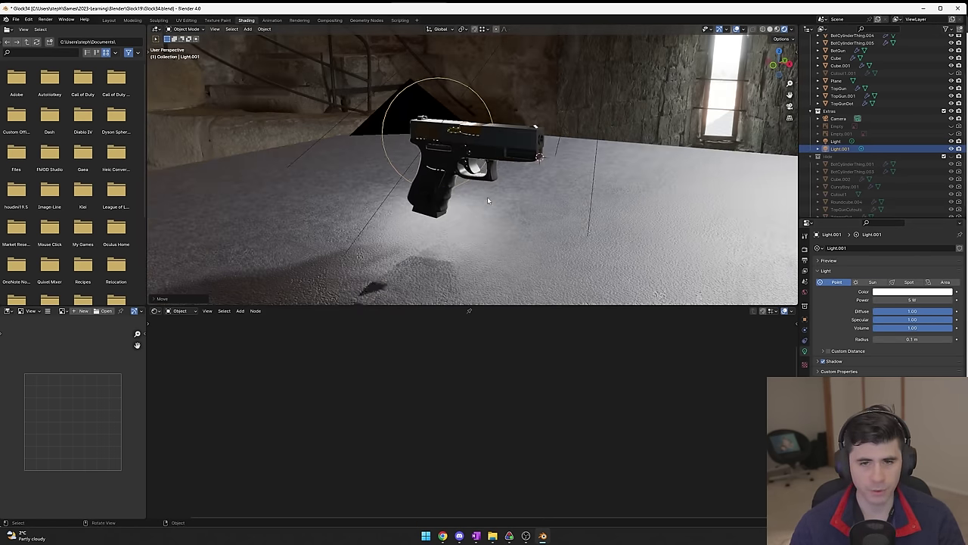
pyautogui.moveTo(484, 174); pyautogui.dragTo(340, 182, button='middle')
pyautogui.click(903, 294)
pyautogui.click(903, 222)
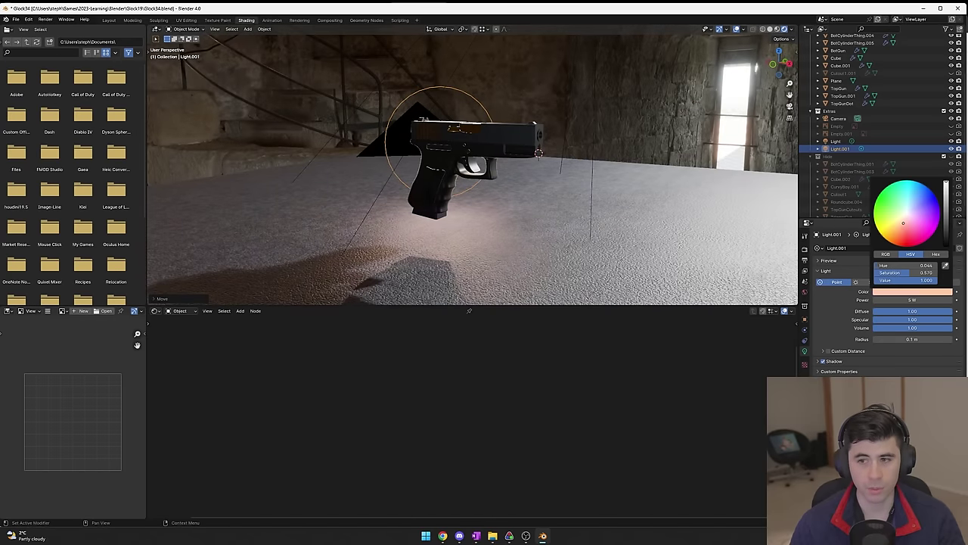